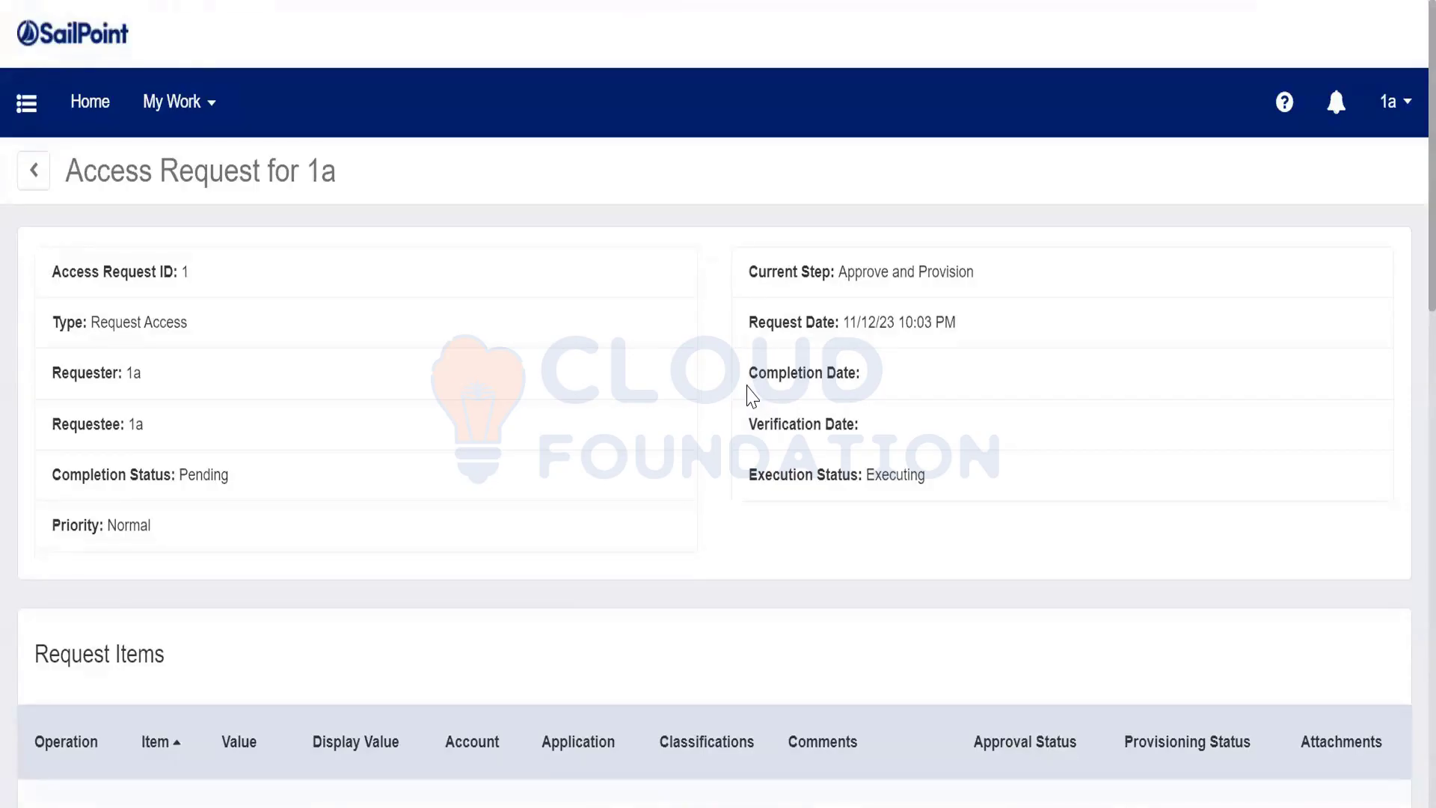
Open the 1a user account menu
click(1392, 102)
Sign out as 1a and log back in as spadmin, dismissing Chrome's password warning
click(1323, 261)
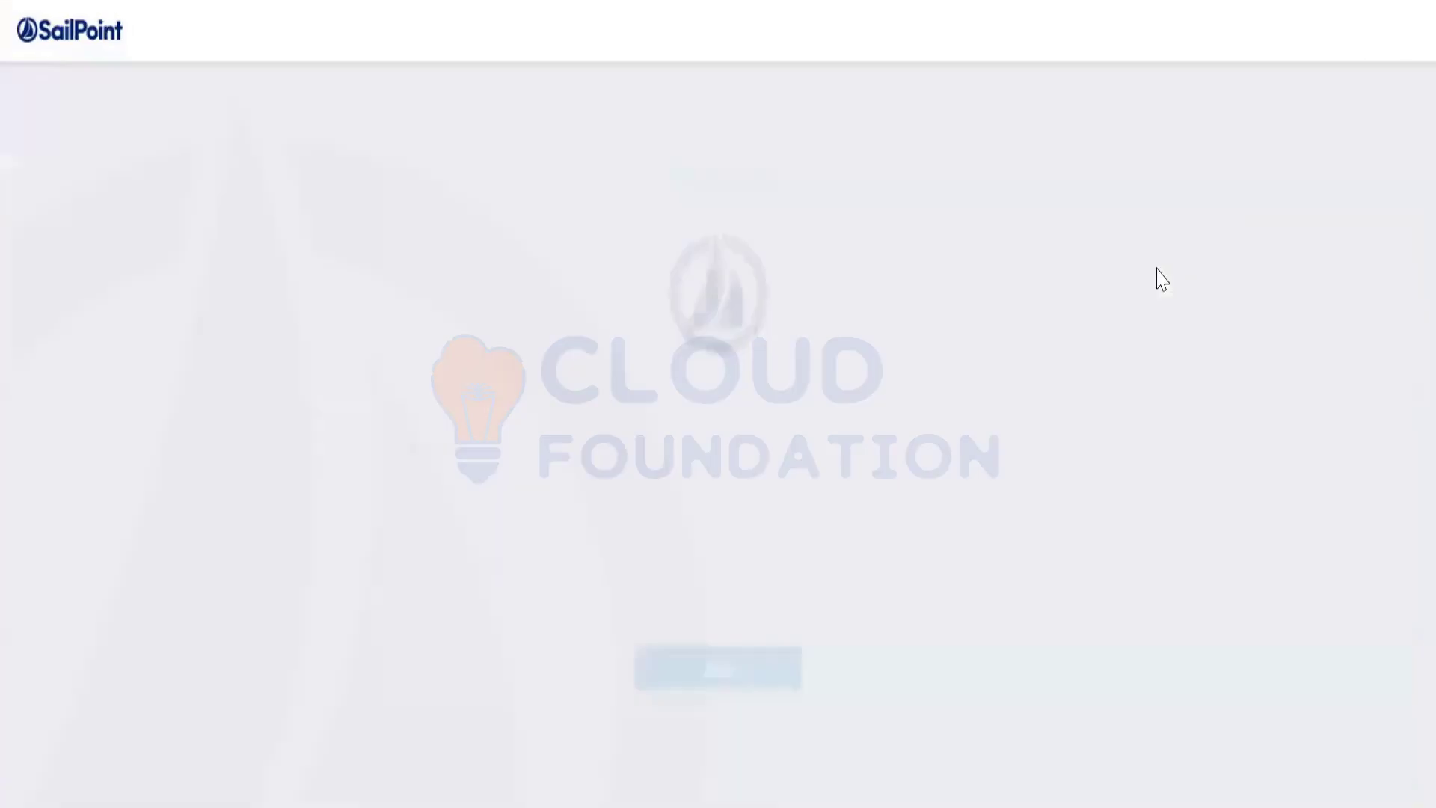
click(566, 417)
text(sp)
key(Tab)
text(admin)
key(Return)
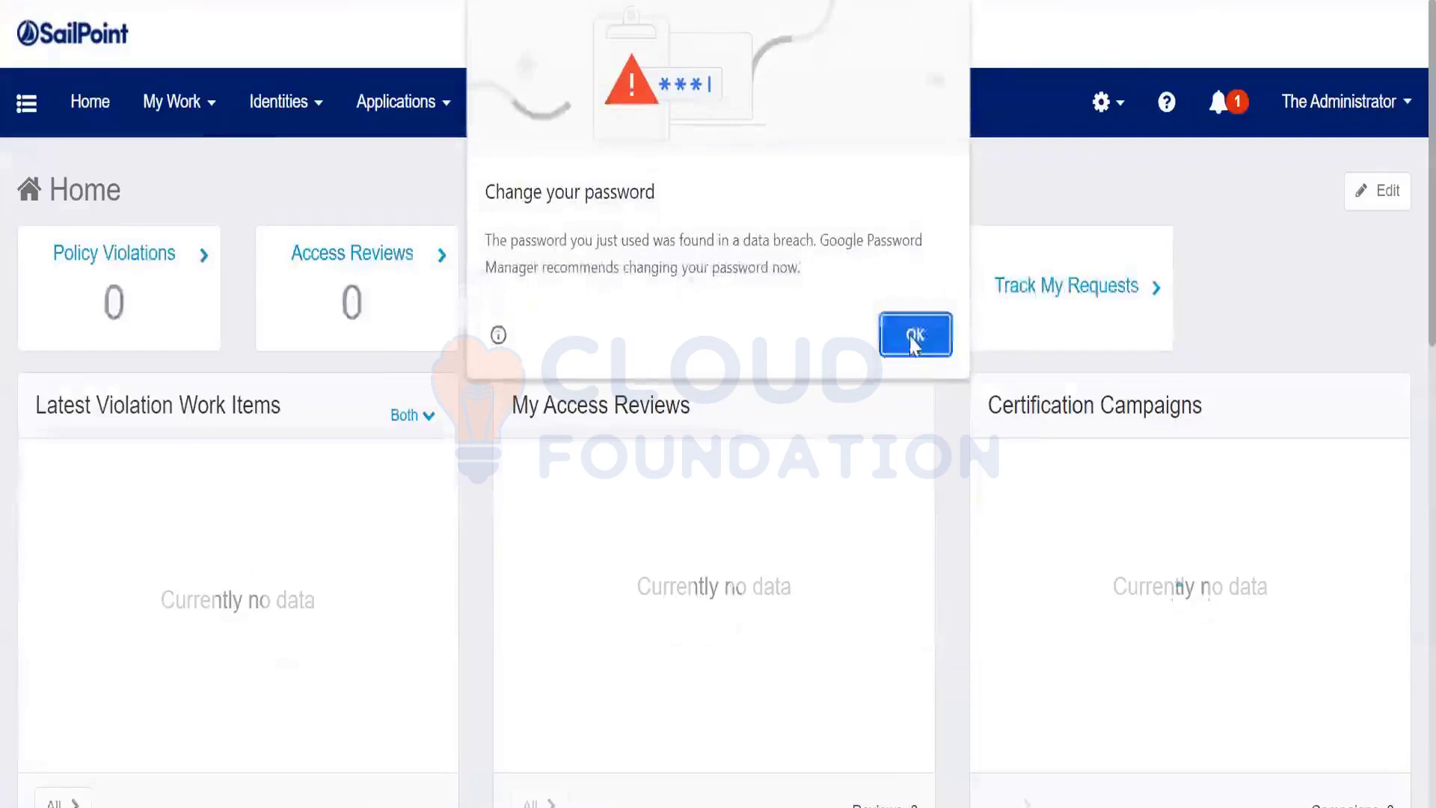
click(911, 334)
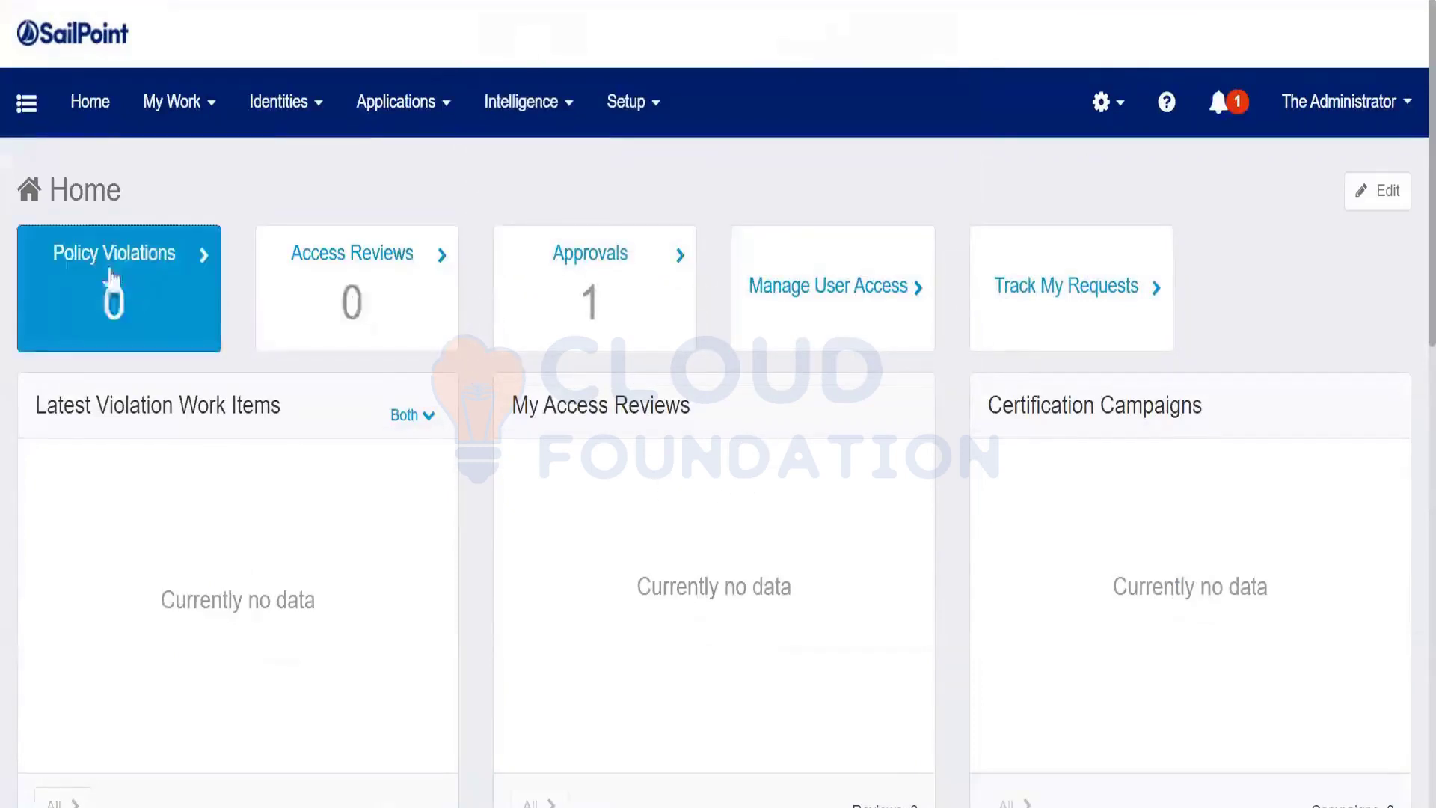
Bring up the pending owner approvals for user 1a's Trakk DB requests
click(171, 110)
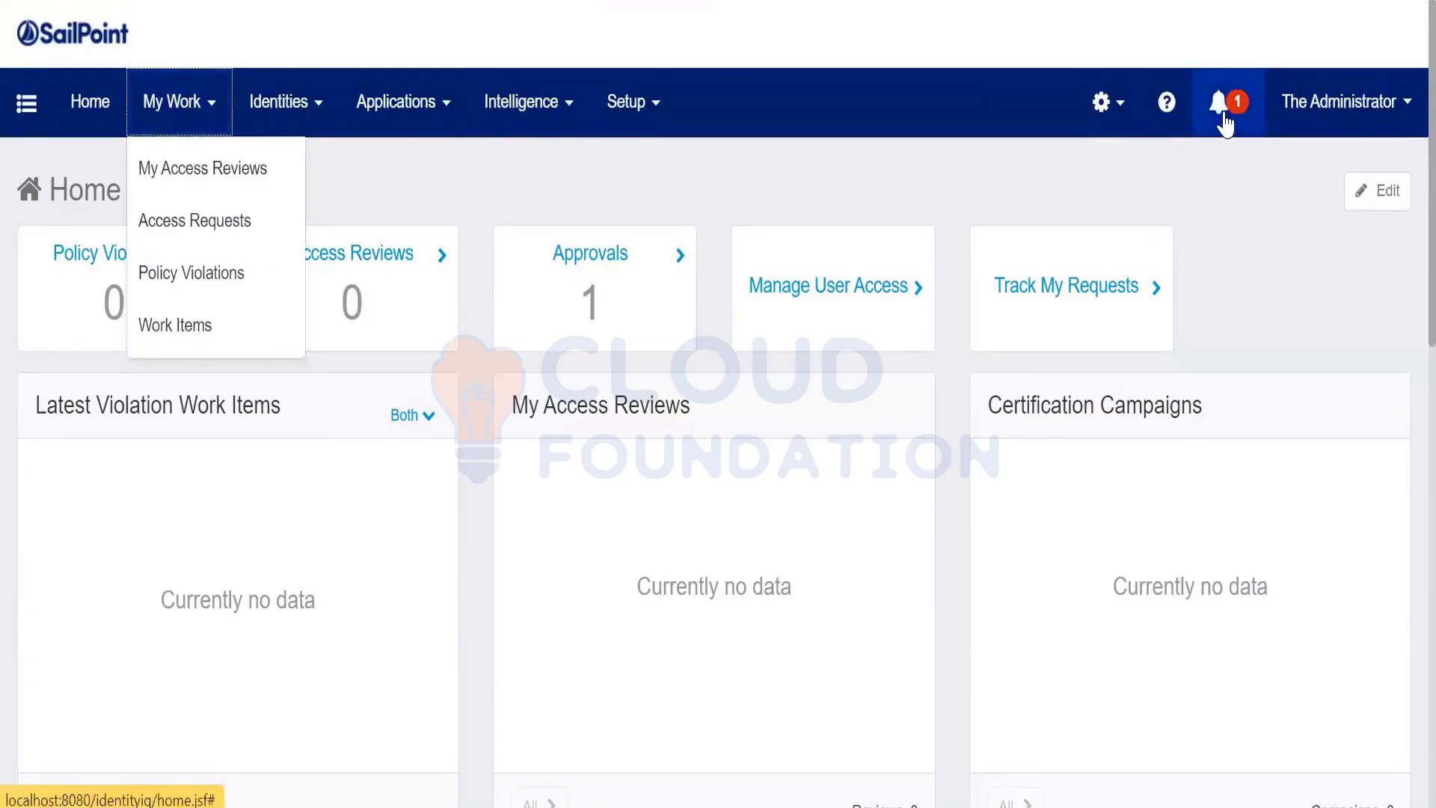
click(1224, 116)
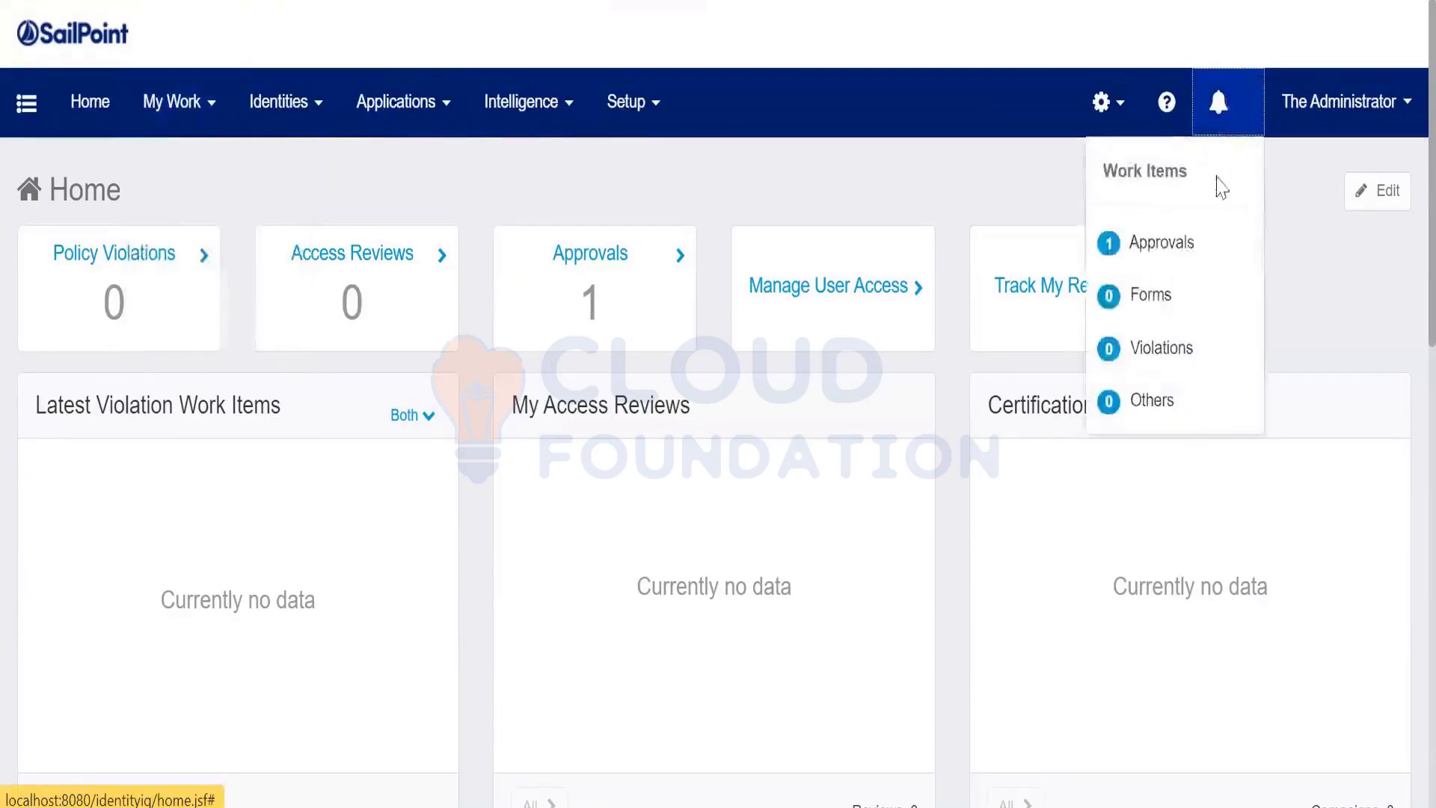
click(1176, 254)
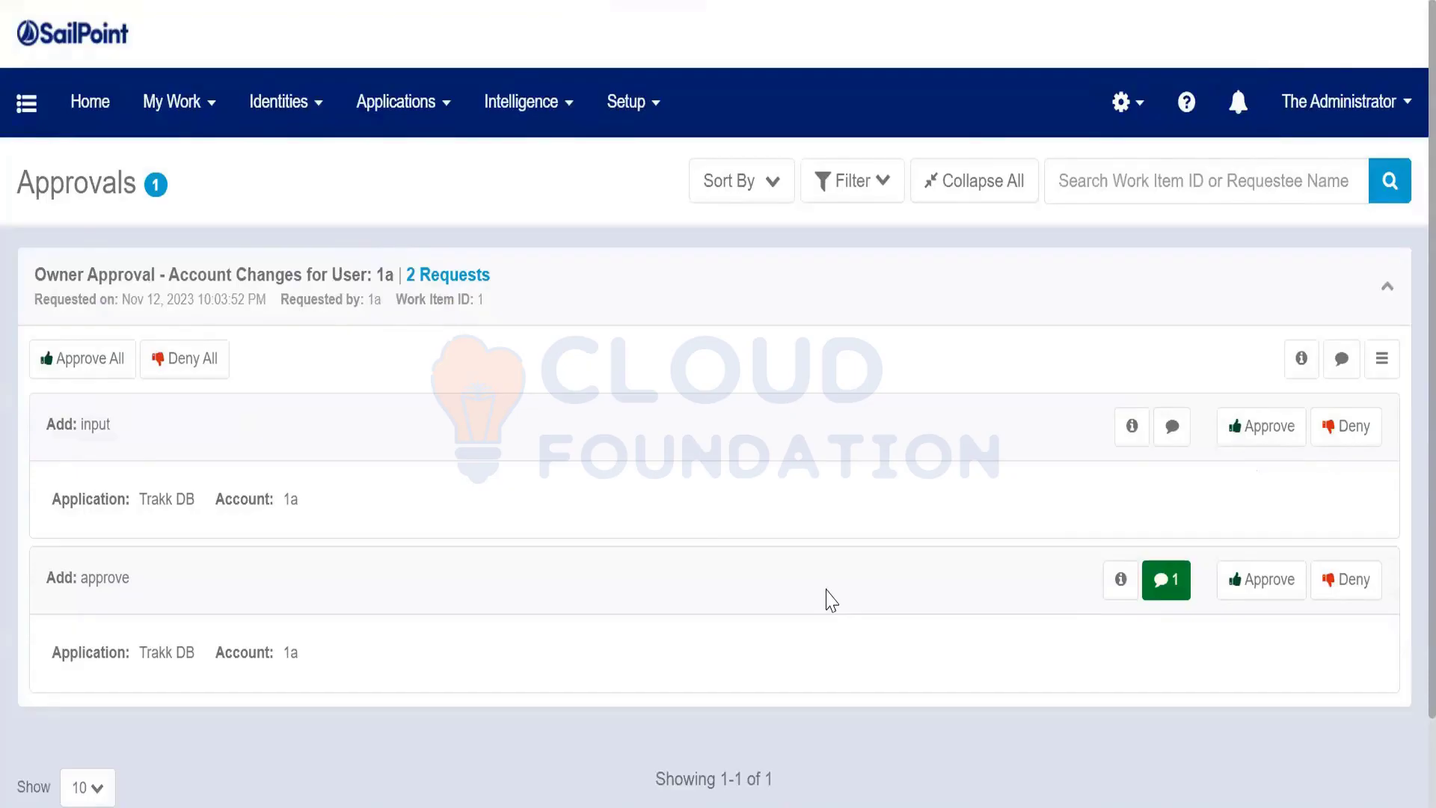
Approve the input entitlement request and deny the approve entitlement request
click(1268, 439)
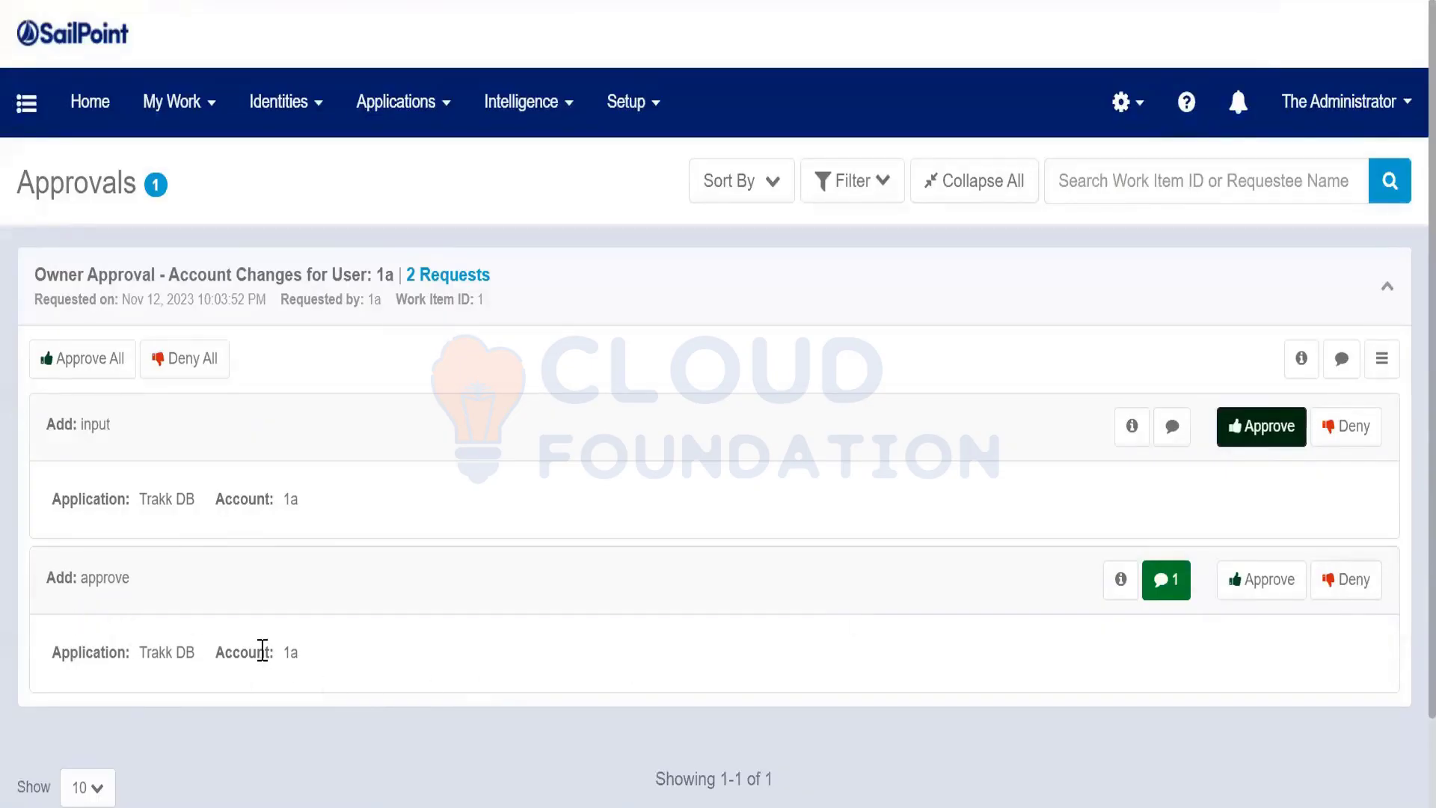
double_click(101, 425)
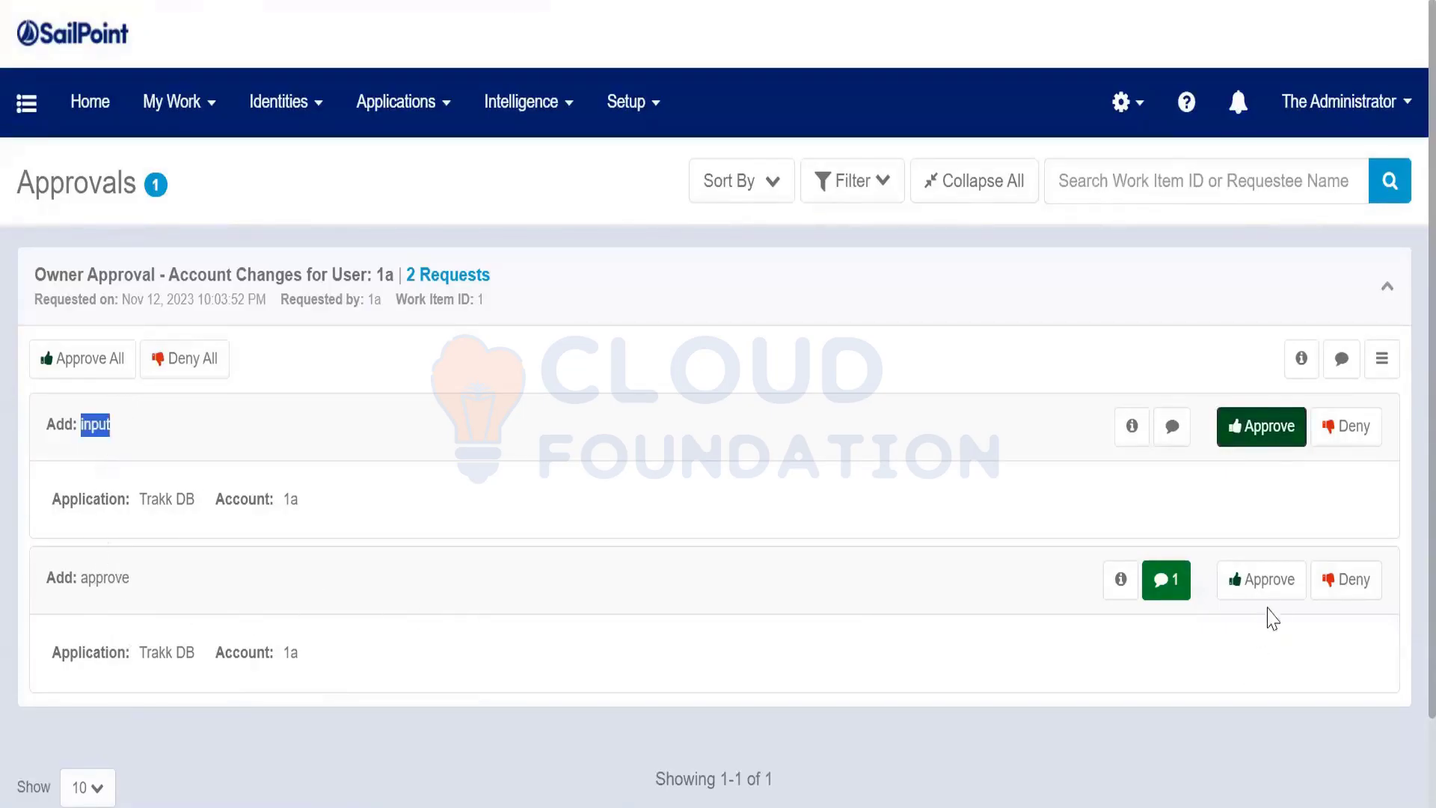
click(1358, 587)
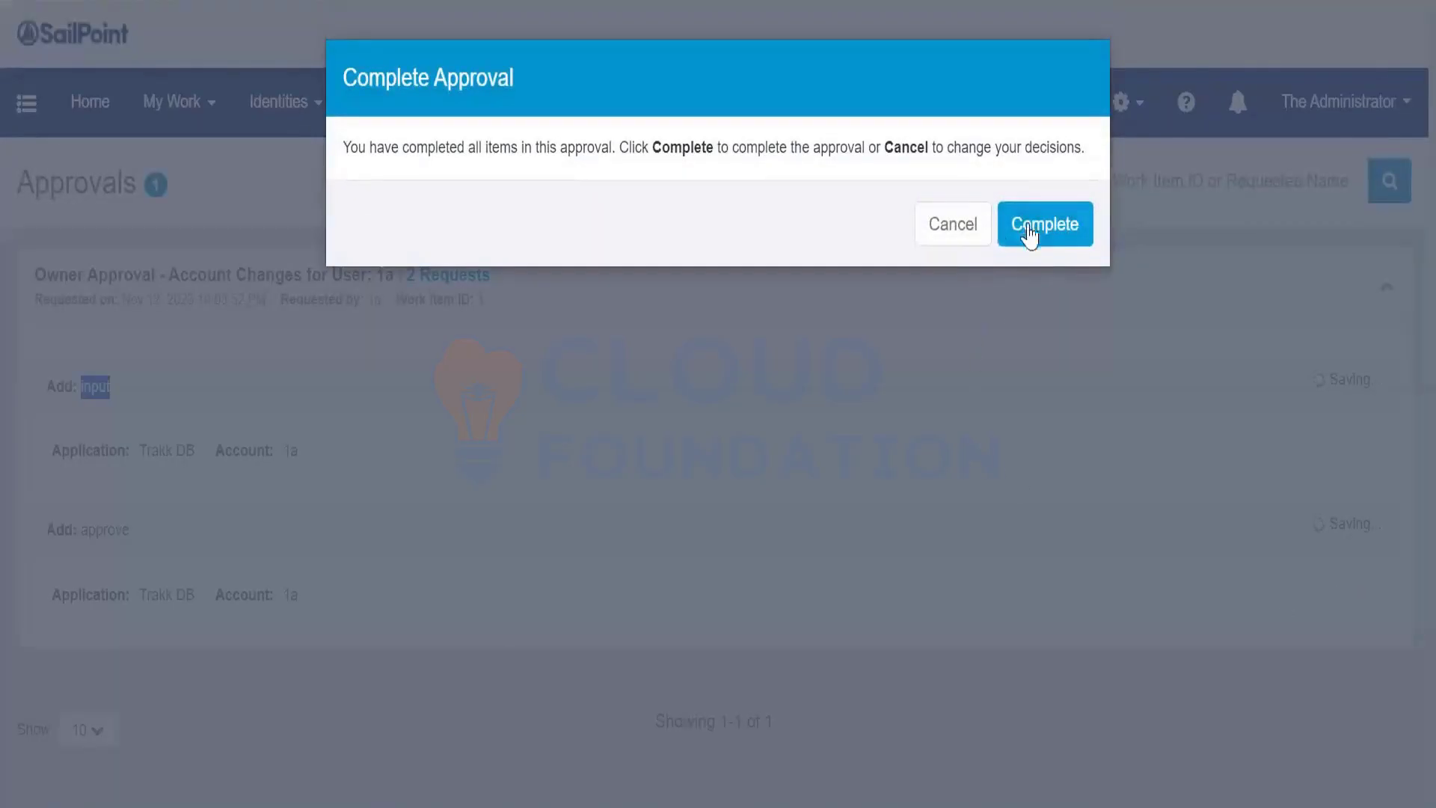
click(961, 241)
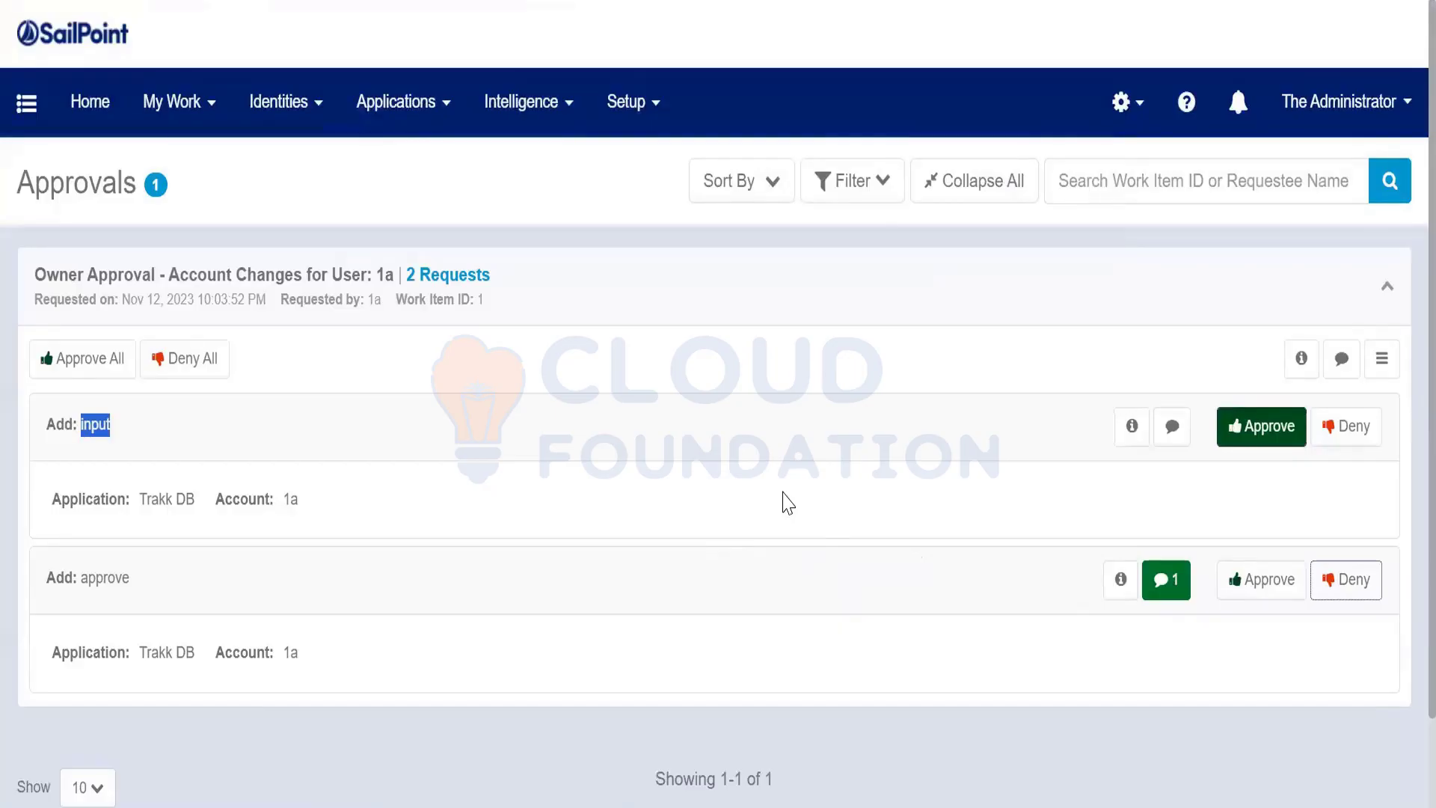
Check the approve request's comment, deny it again, and complete the owner approval
click(1166, 581)
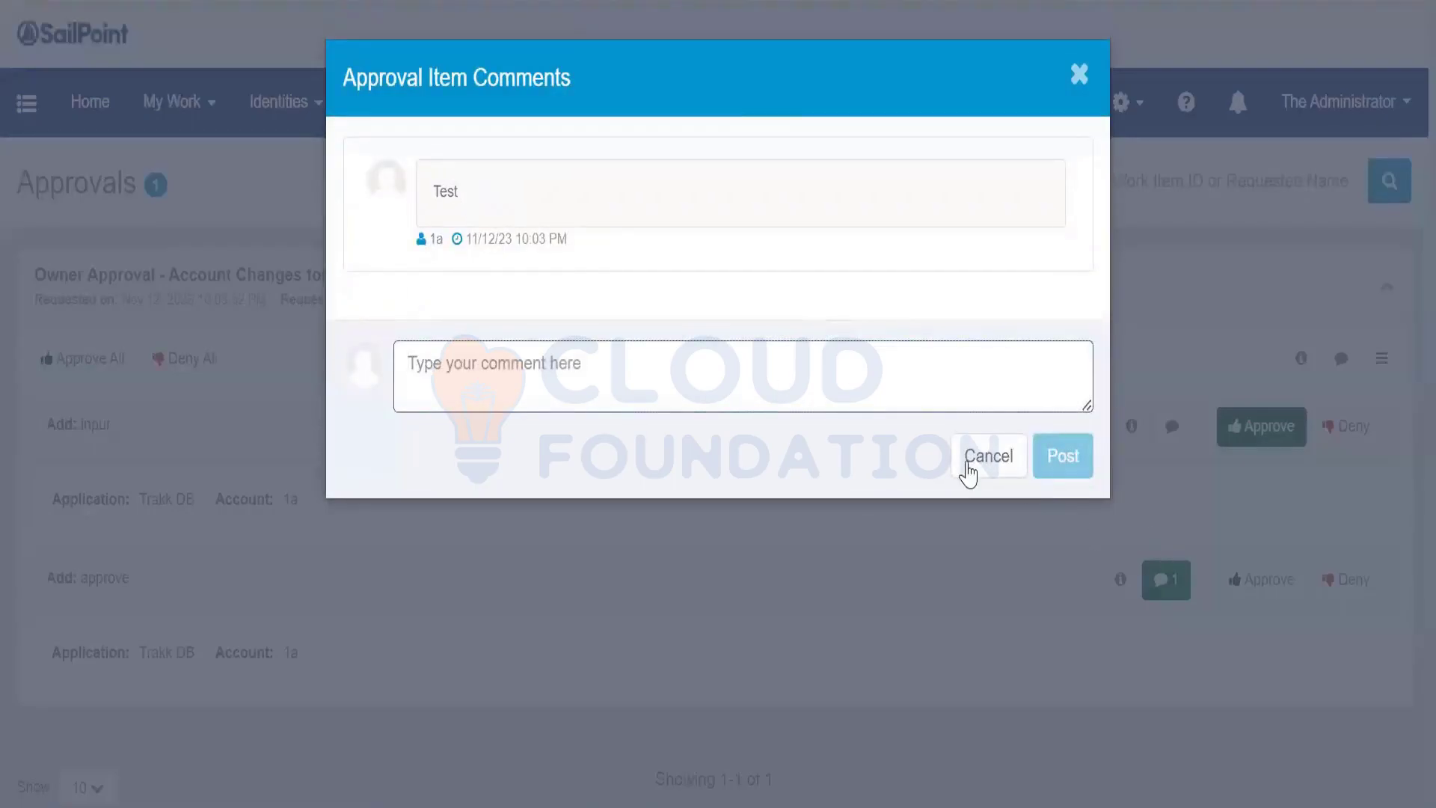
click(968, 470)
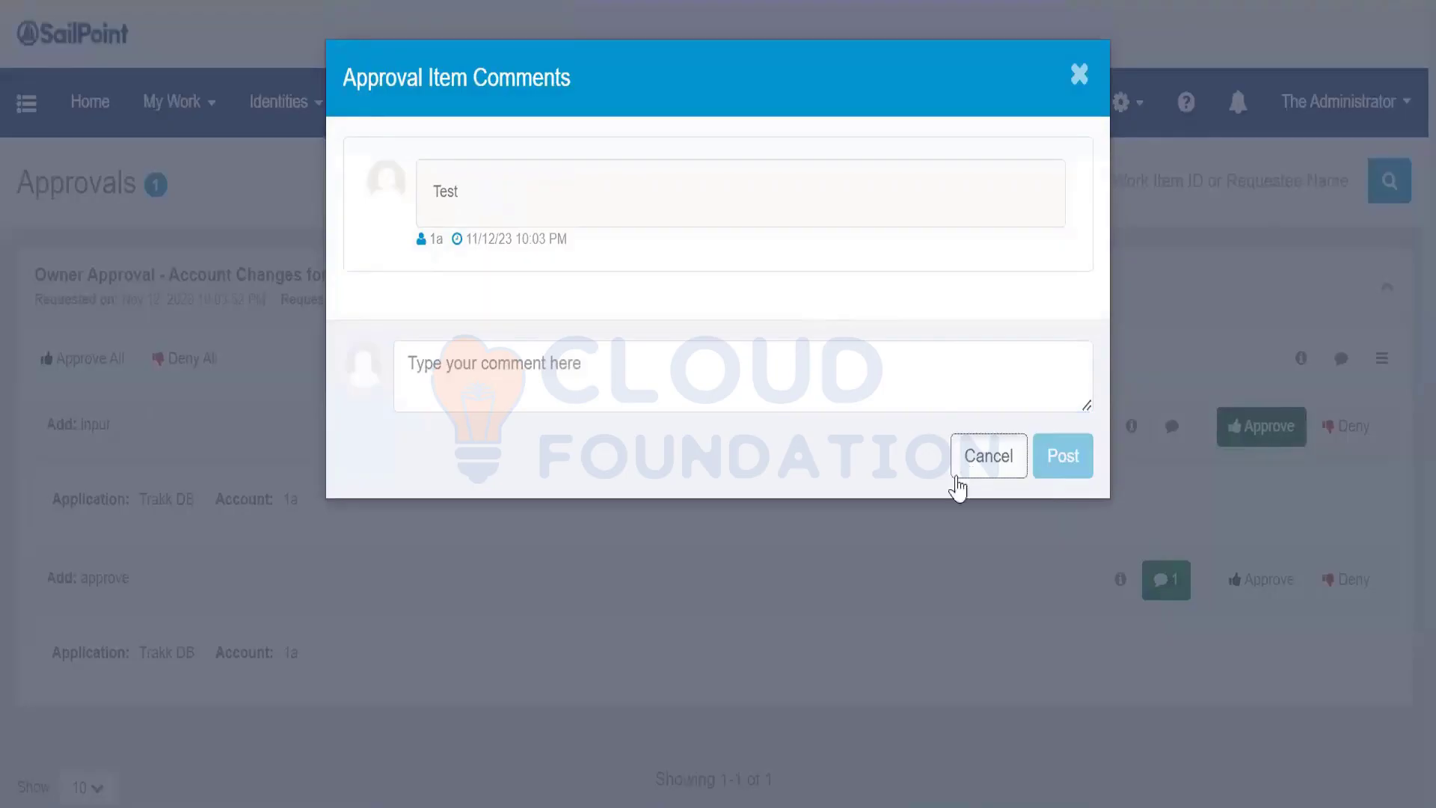
click(995, 459)
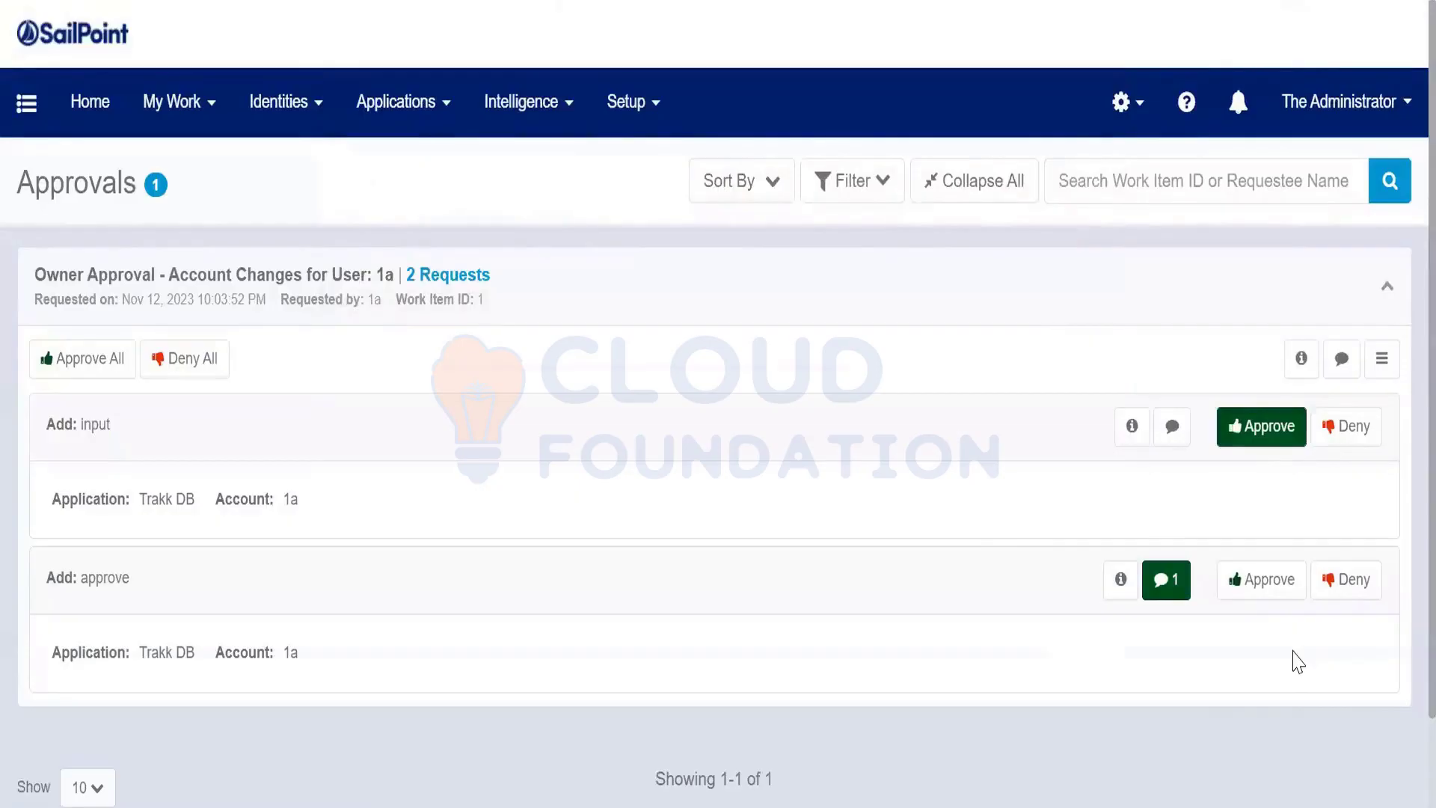
click(1344, 587)
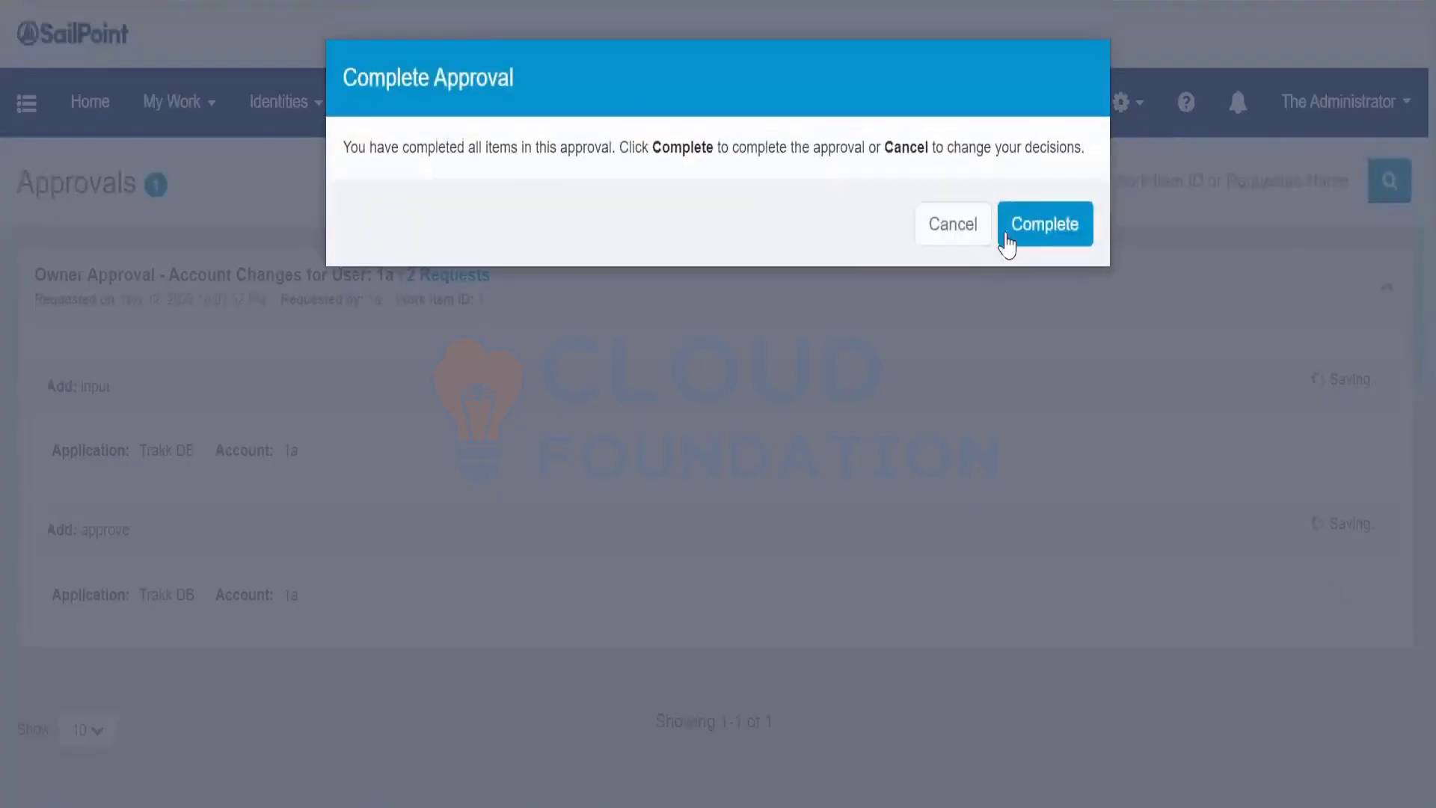
click(1016, 232)
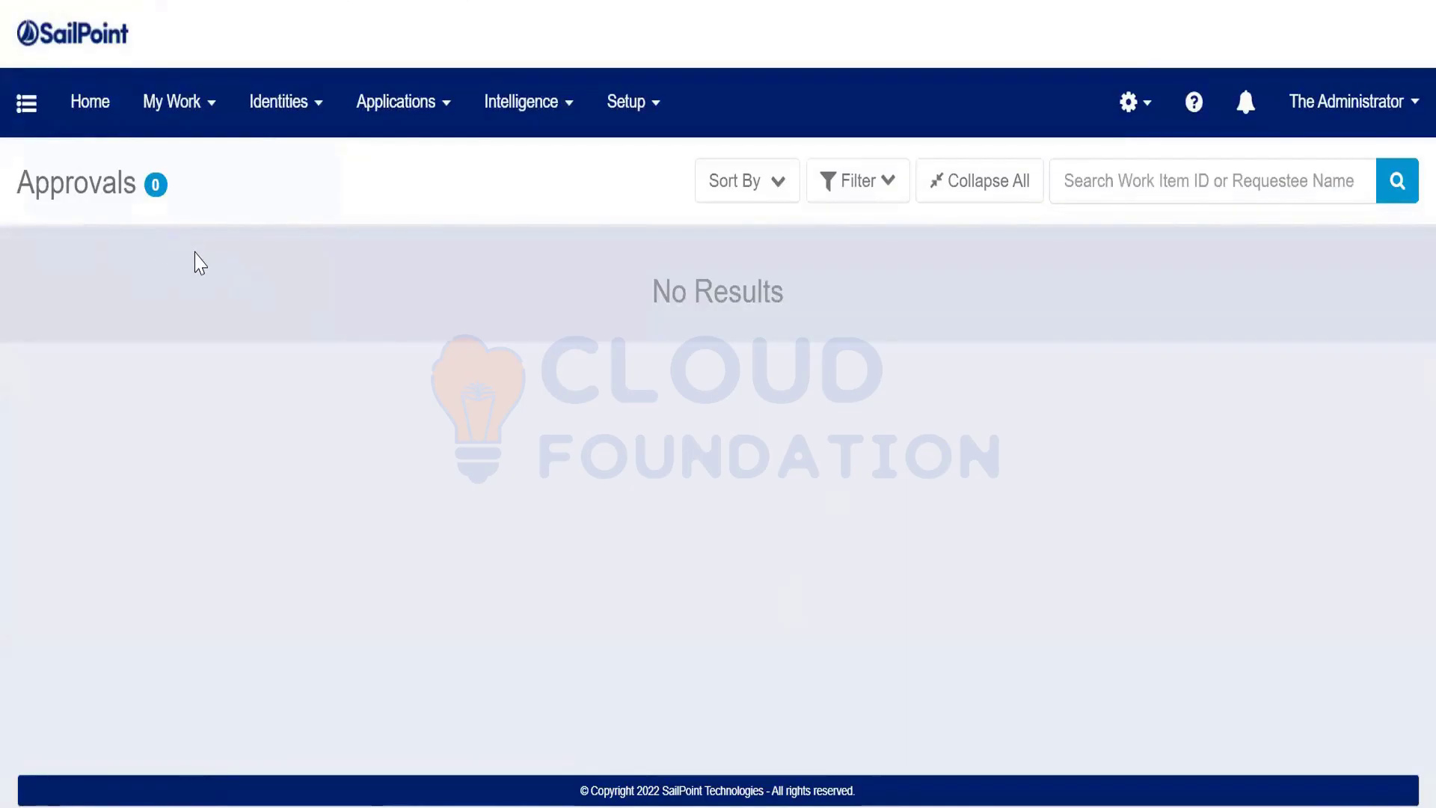
Go to My Work > Access Requests and open request 1 for 1a's details
click(187, 120)
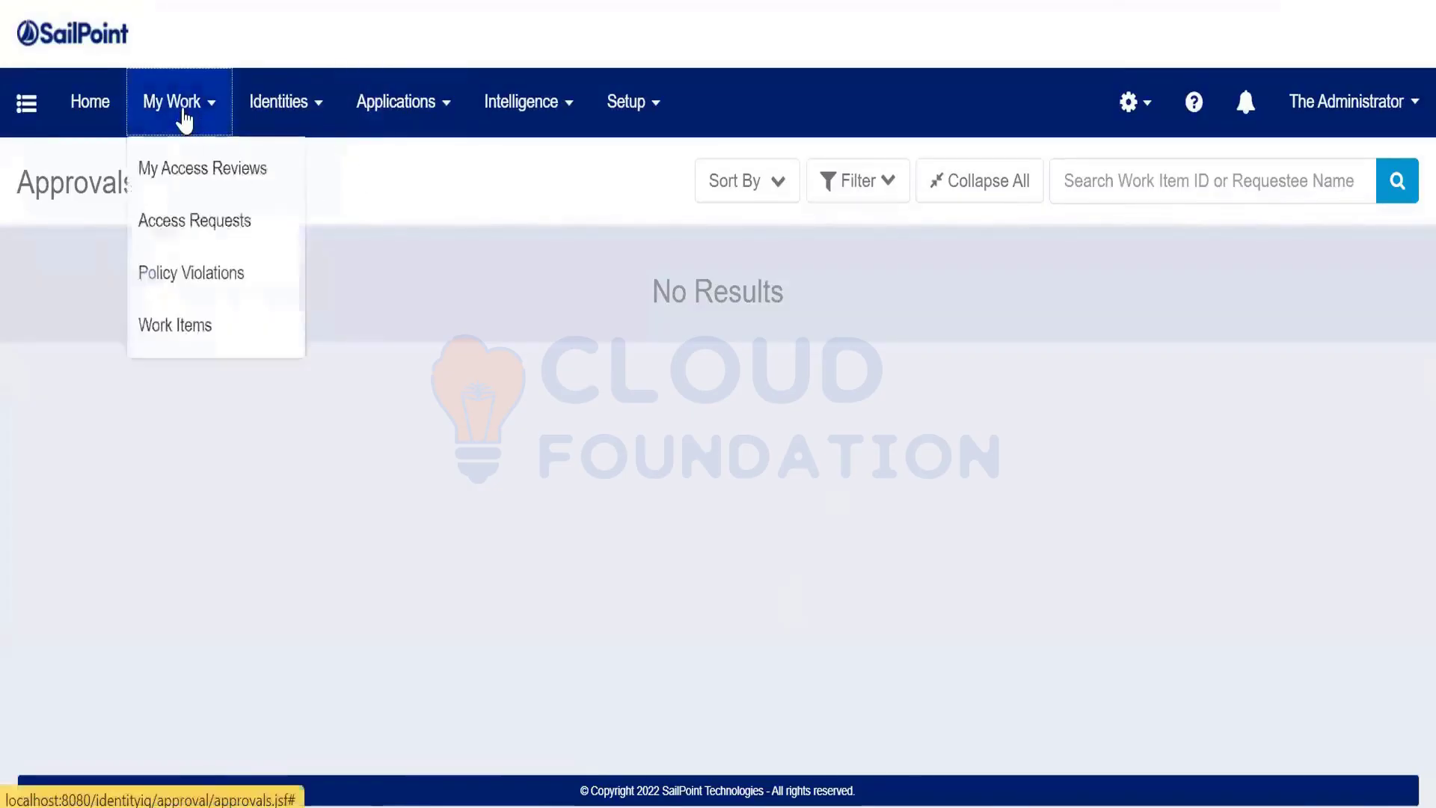
click(193, 225)
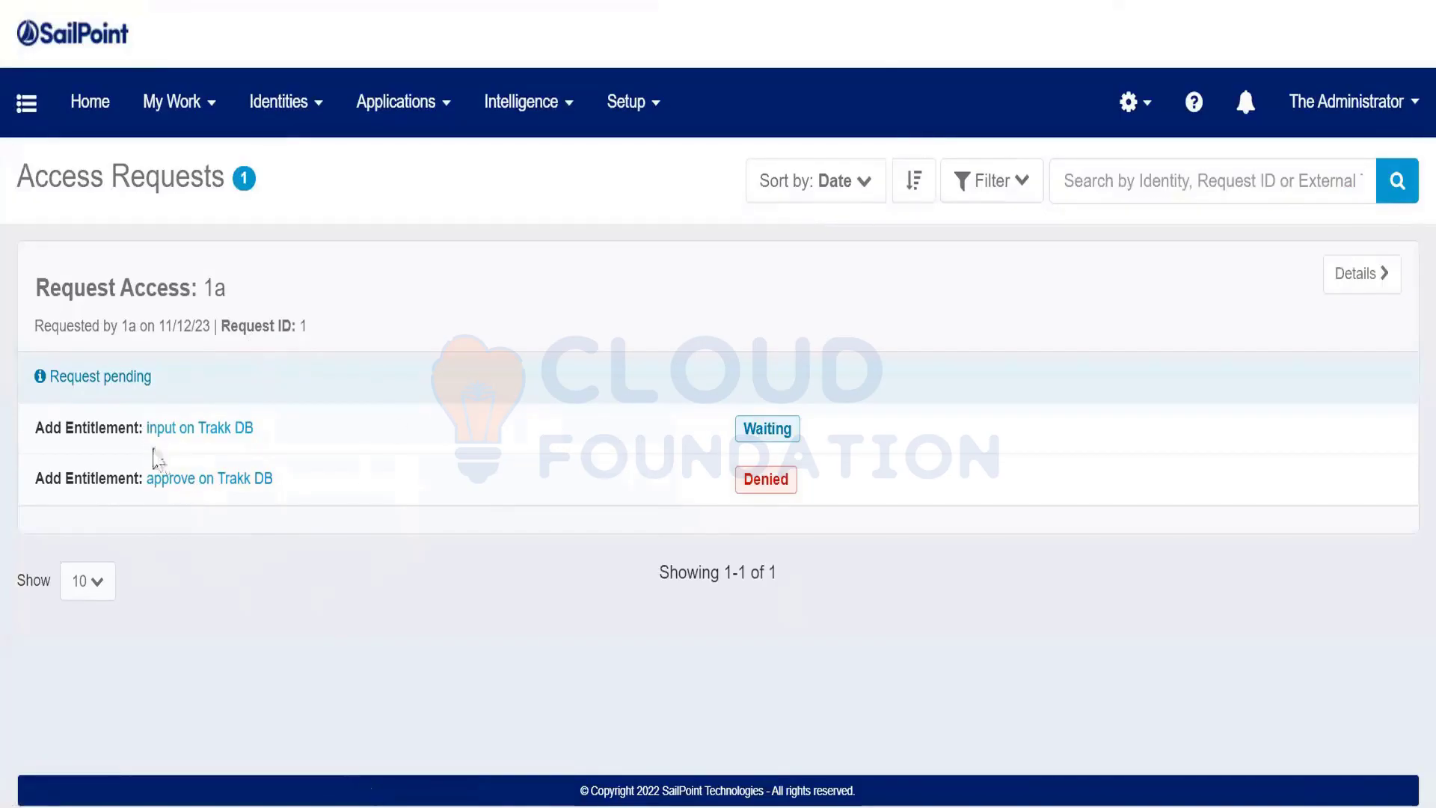
click(1359, 274)
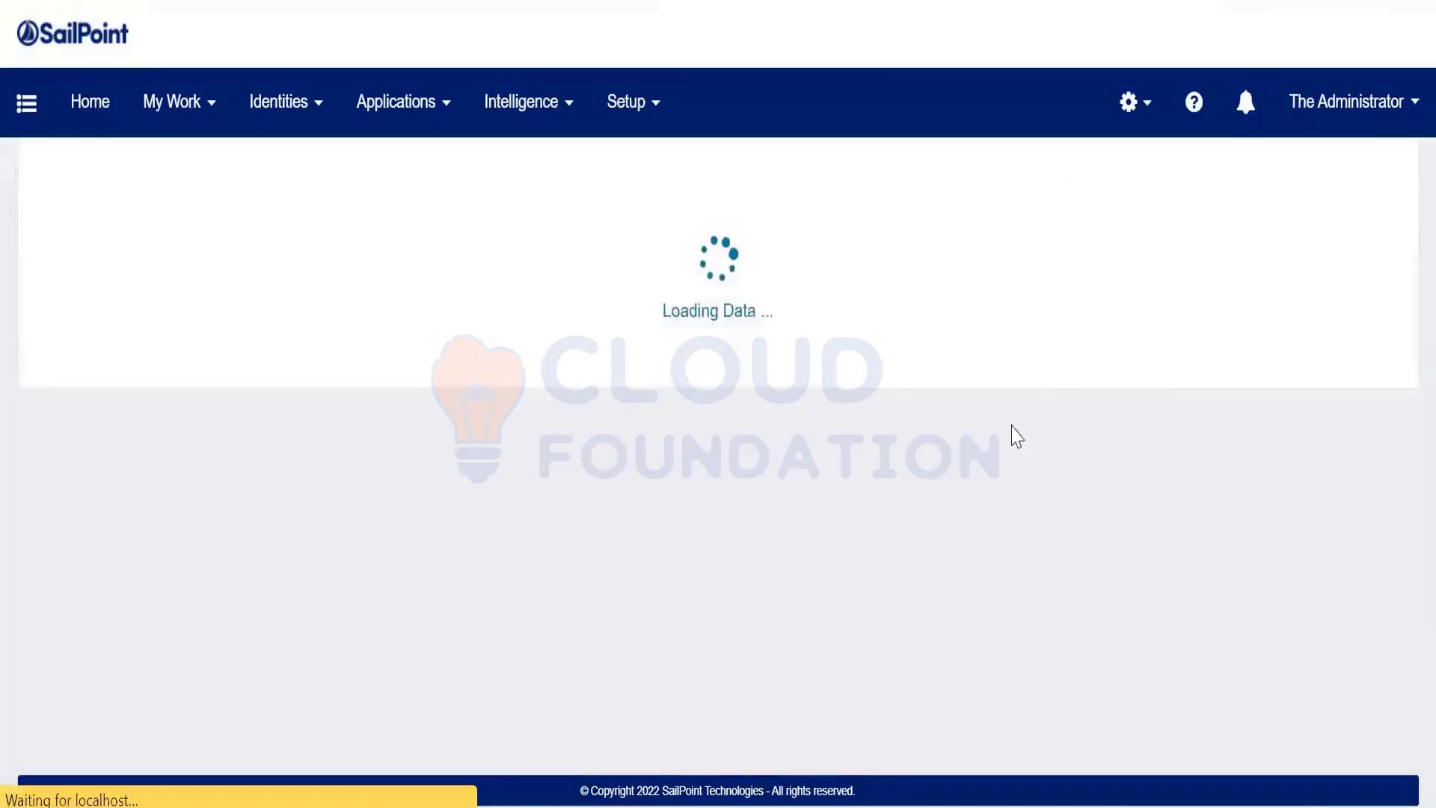
Scroll through request 1's items, interactions and errors, highlighting the NullPointerException error
scroll(807, 548, down, 5)
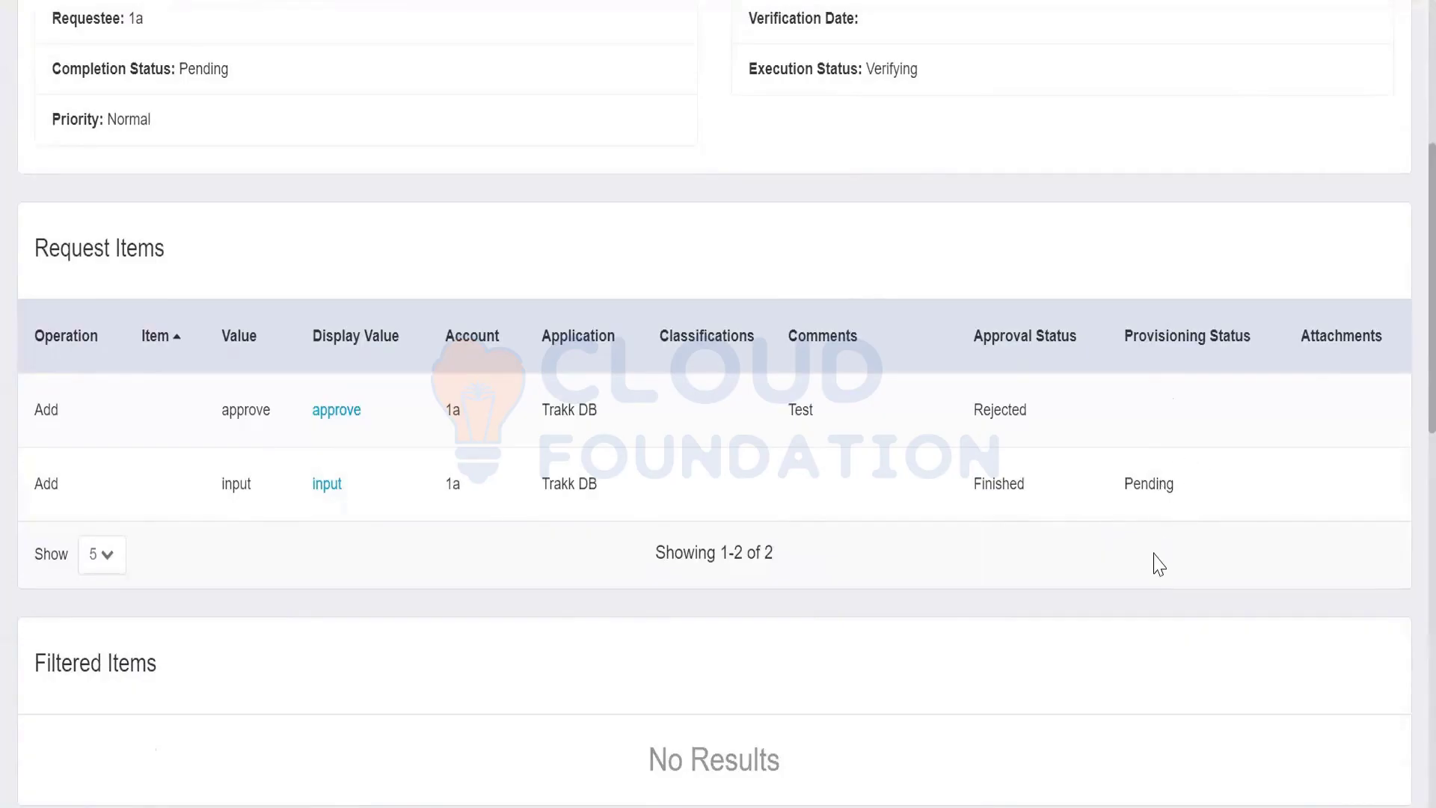
scroll(1158, 565, down, 7)
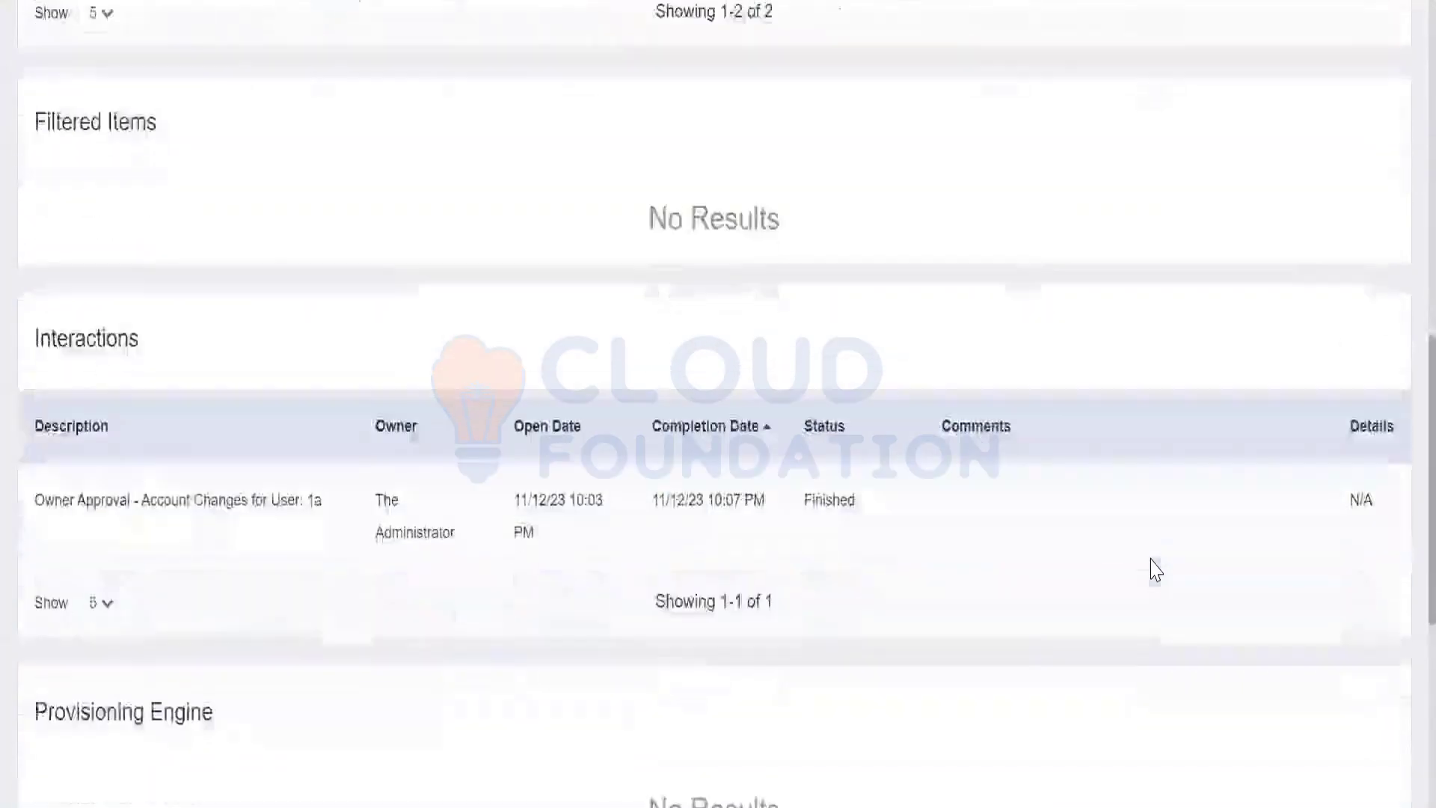
scroll(1150, 573, down, 7)
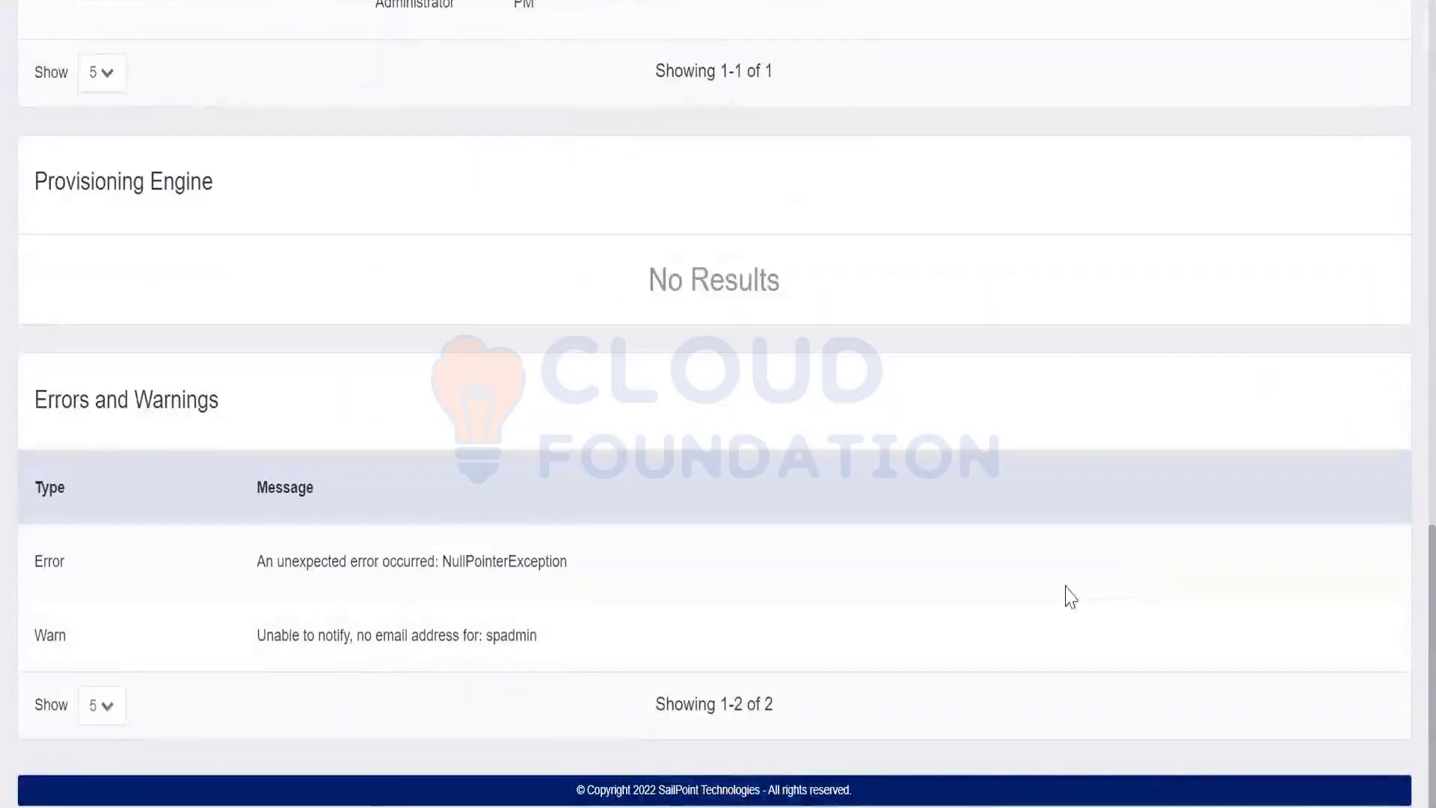
double_click(536, 564)
click(731, 580)
double_click(532, 565)
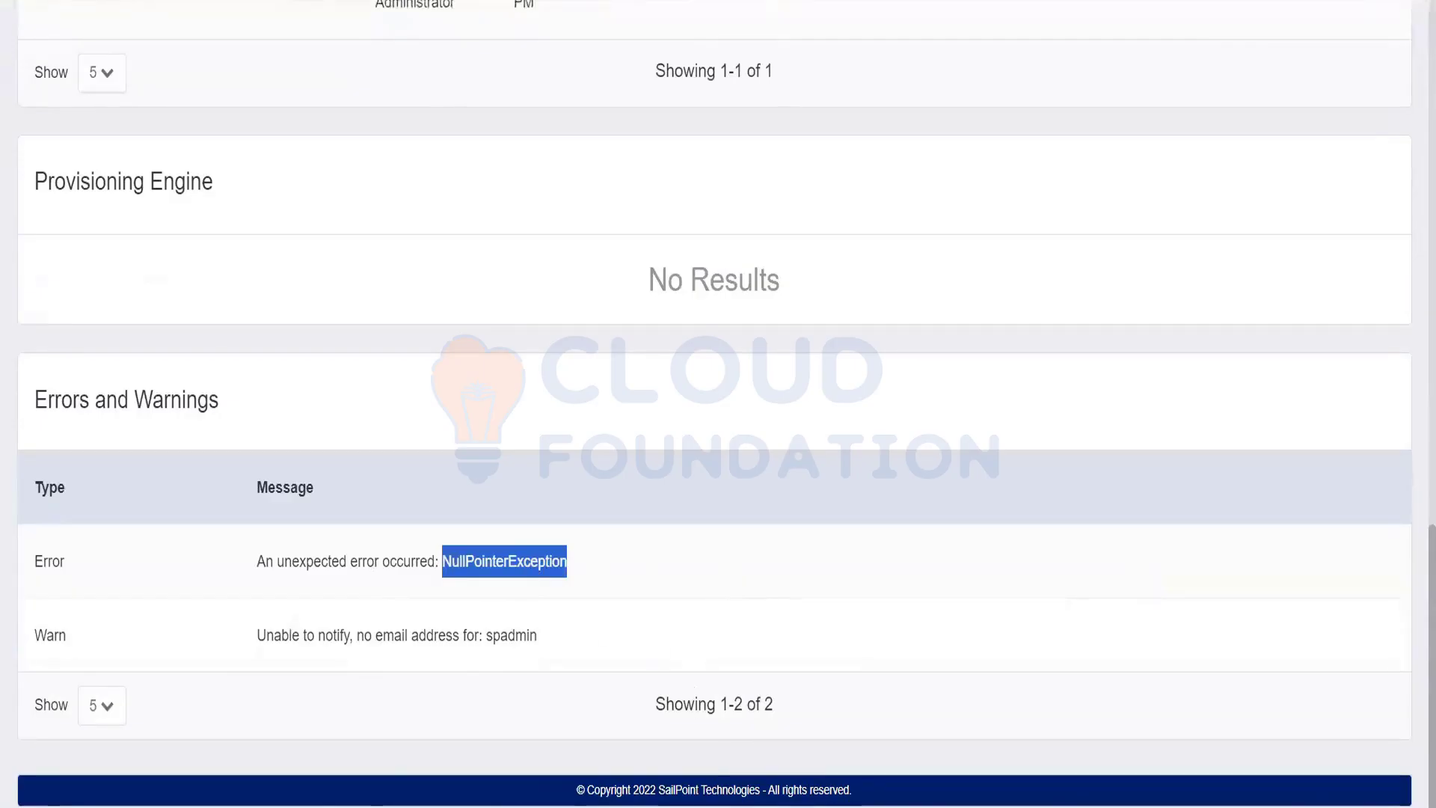
mouse_move(686, 807)
click(977, 468)
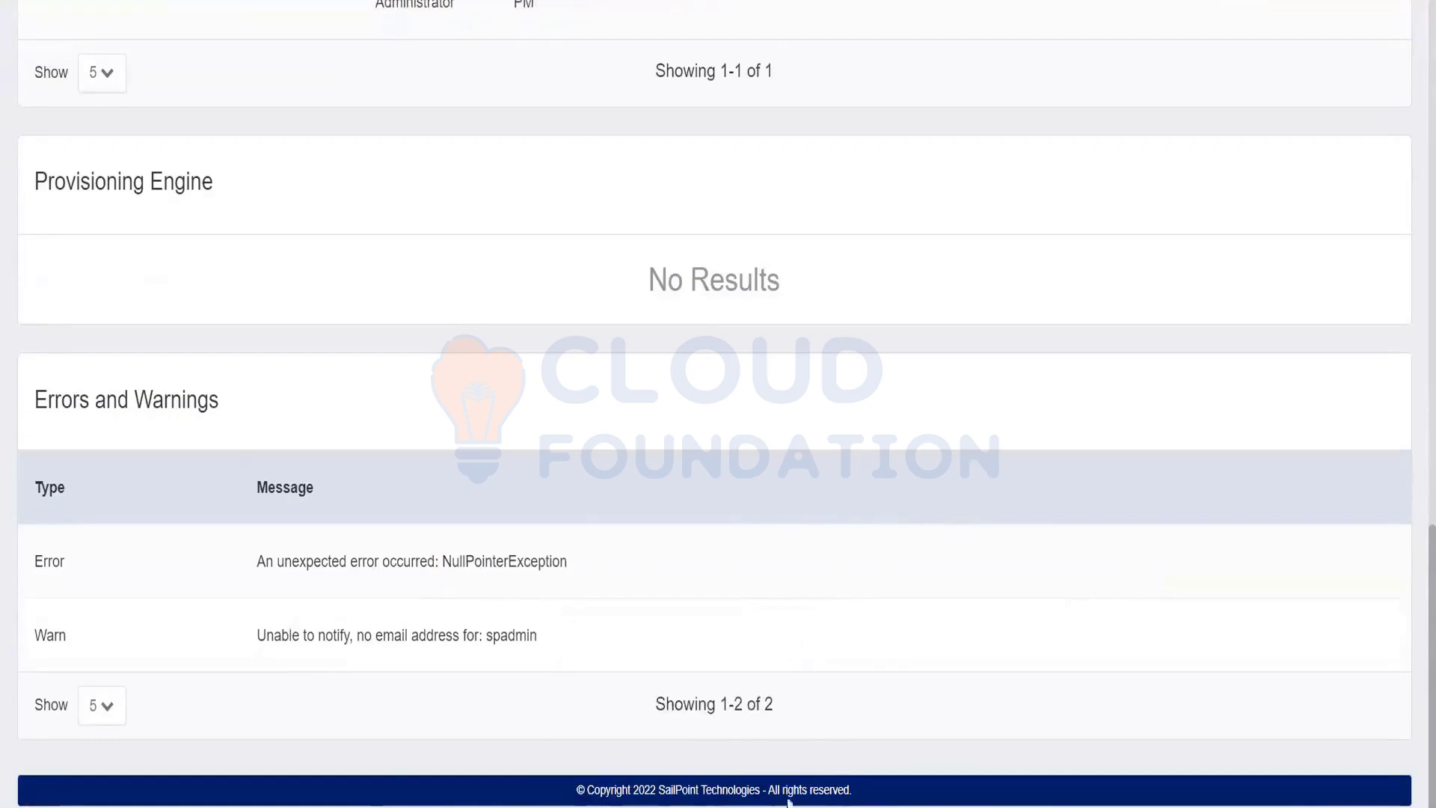
scroll(1000, 537, up, 3)
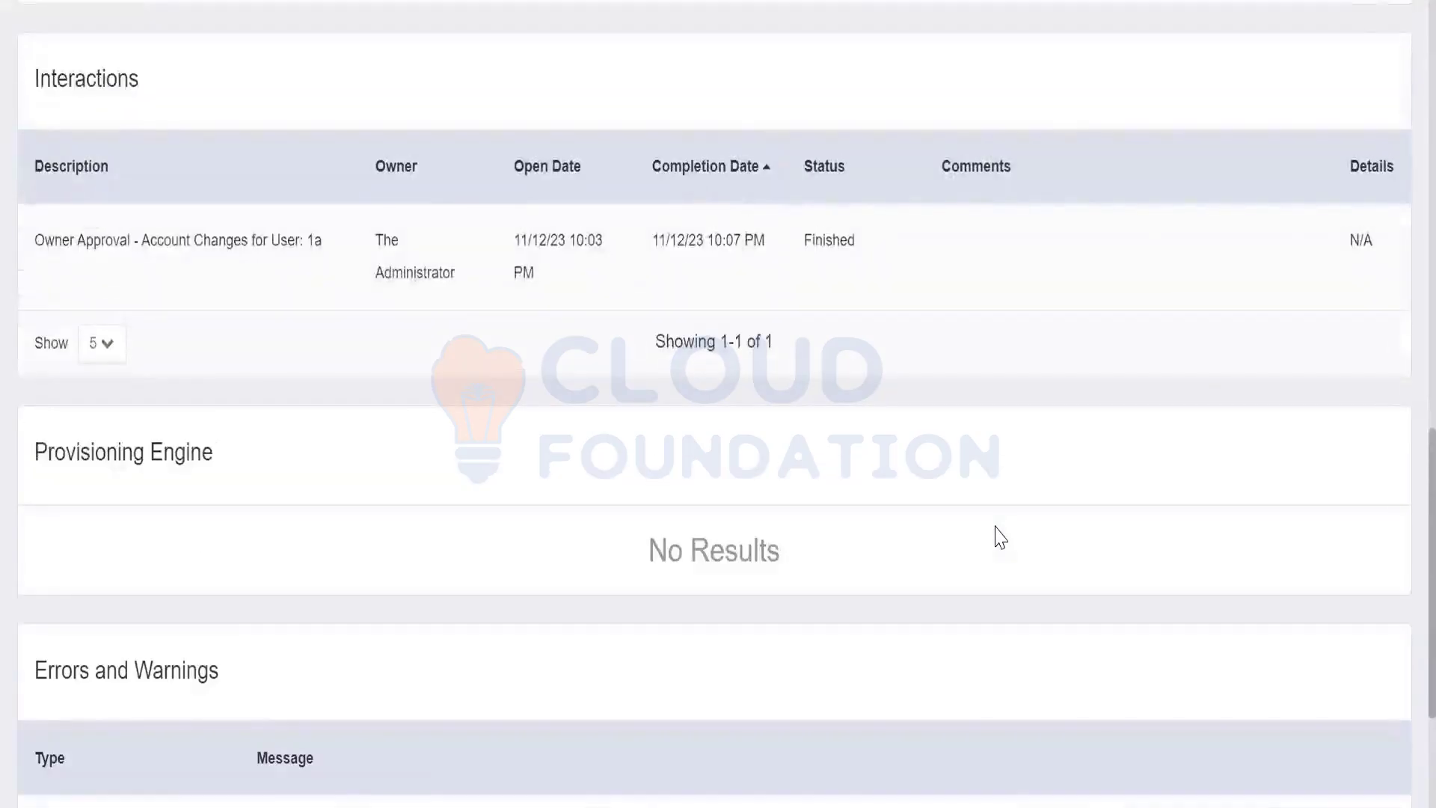
scroll(1001, 537, up, 10)
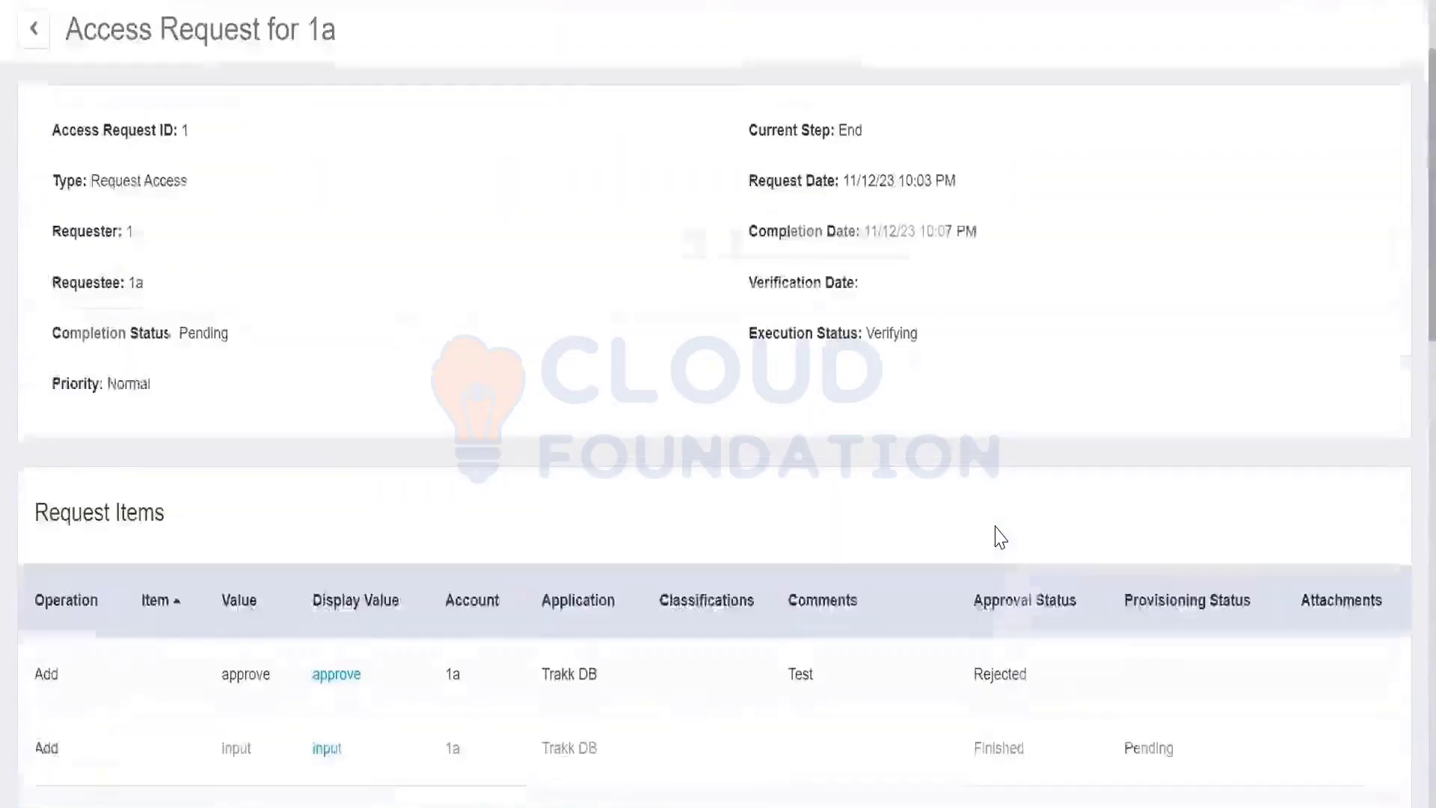
scroll(1001, 537, up, 2)
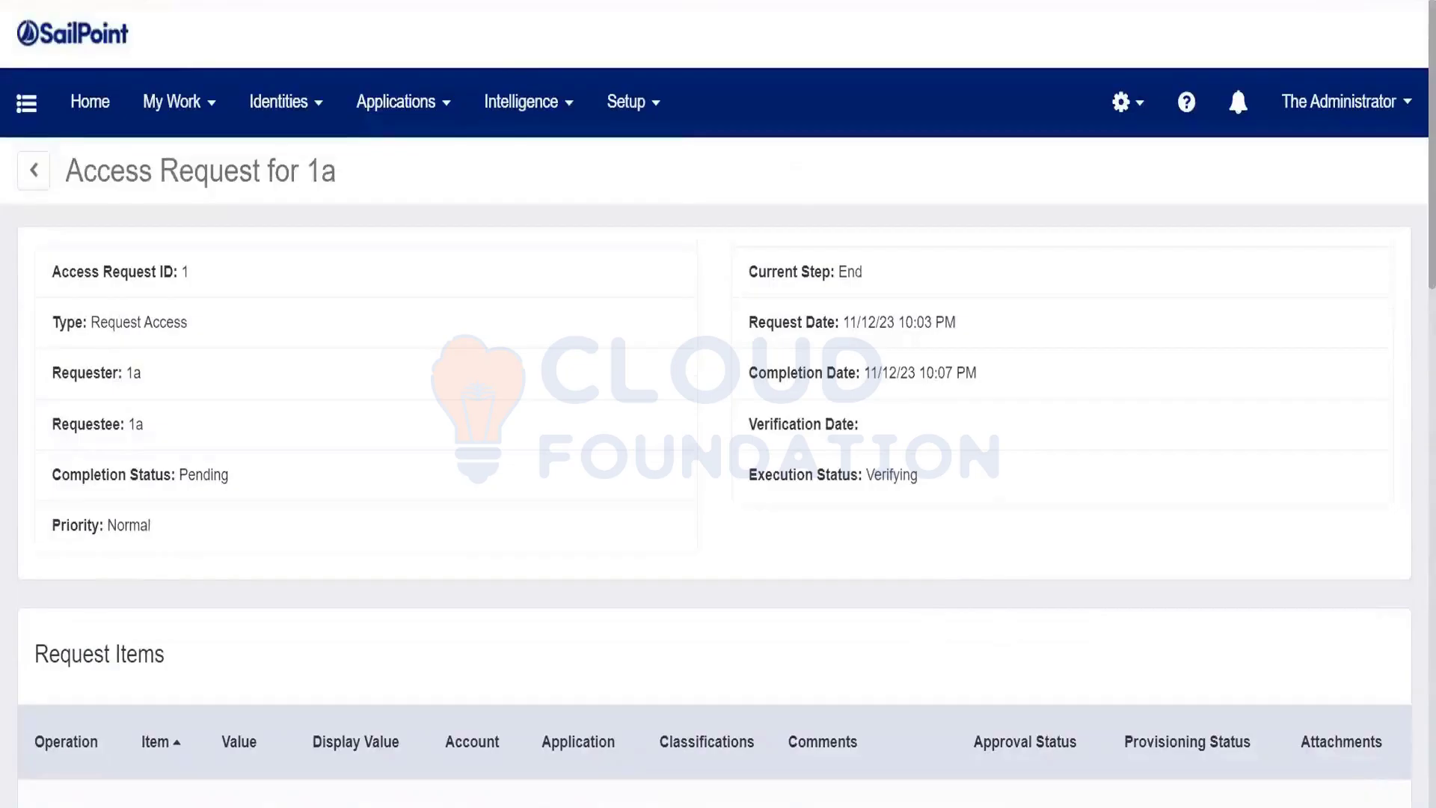
Maximize the Tomcat console and scroll its server log, then return to the IdentityIQ request
click(696, 806)
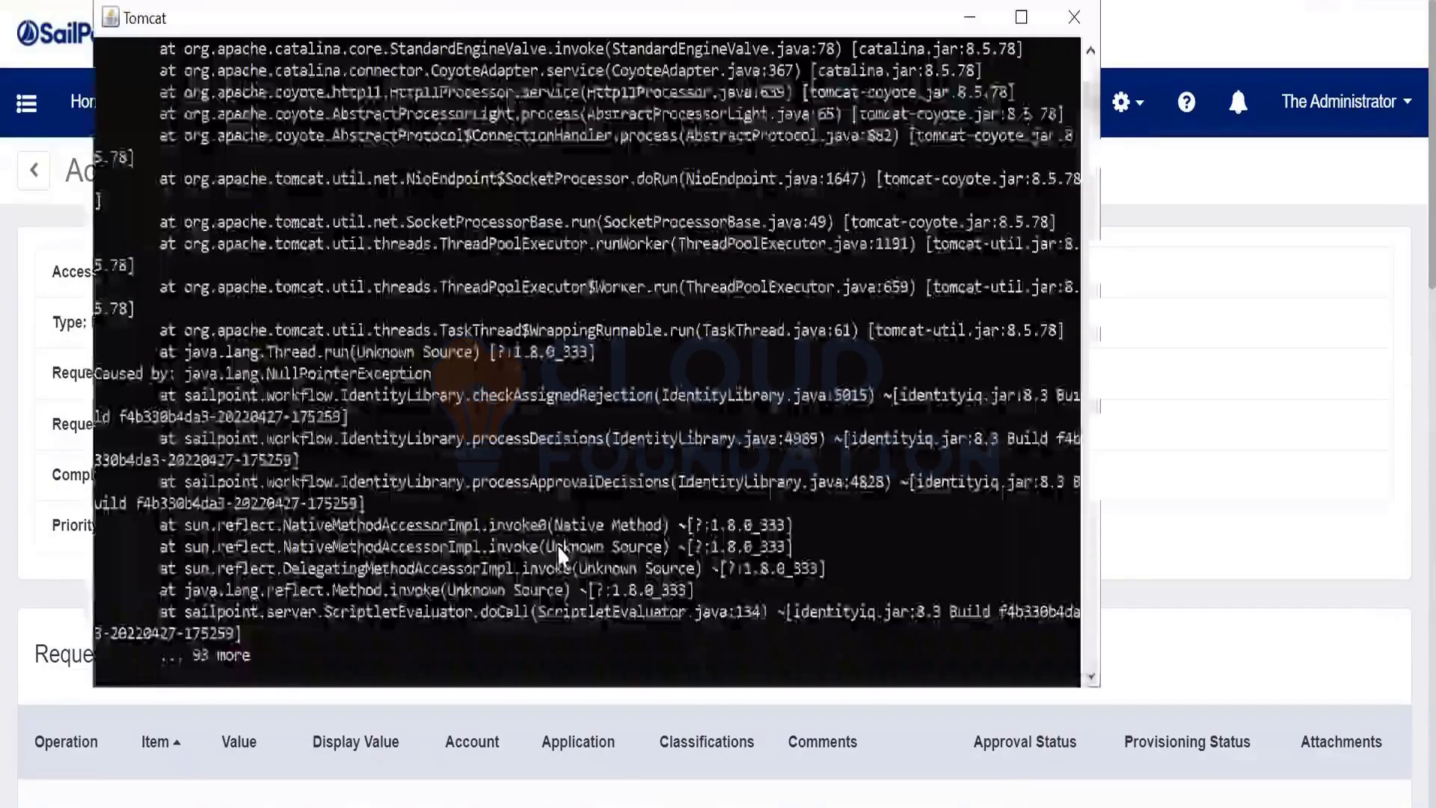
scroll(558, 546, up, 2)
scroll(558, 544, up, 10)
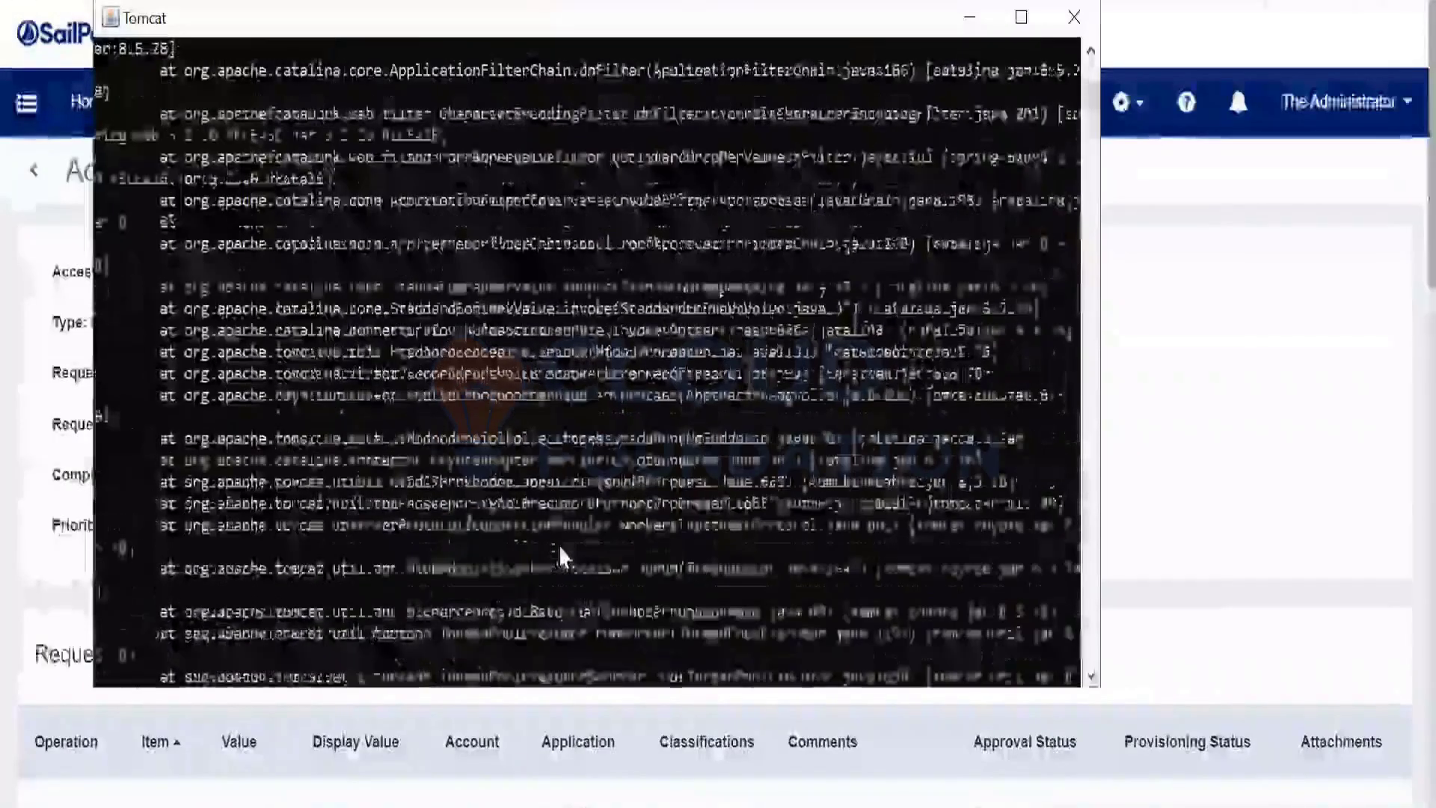
scroll(559, 545, up, 10)
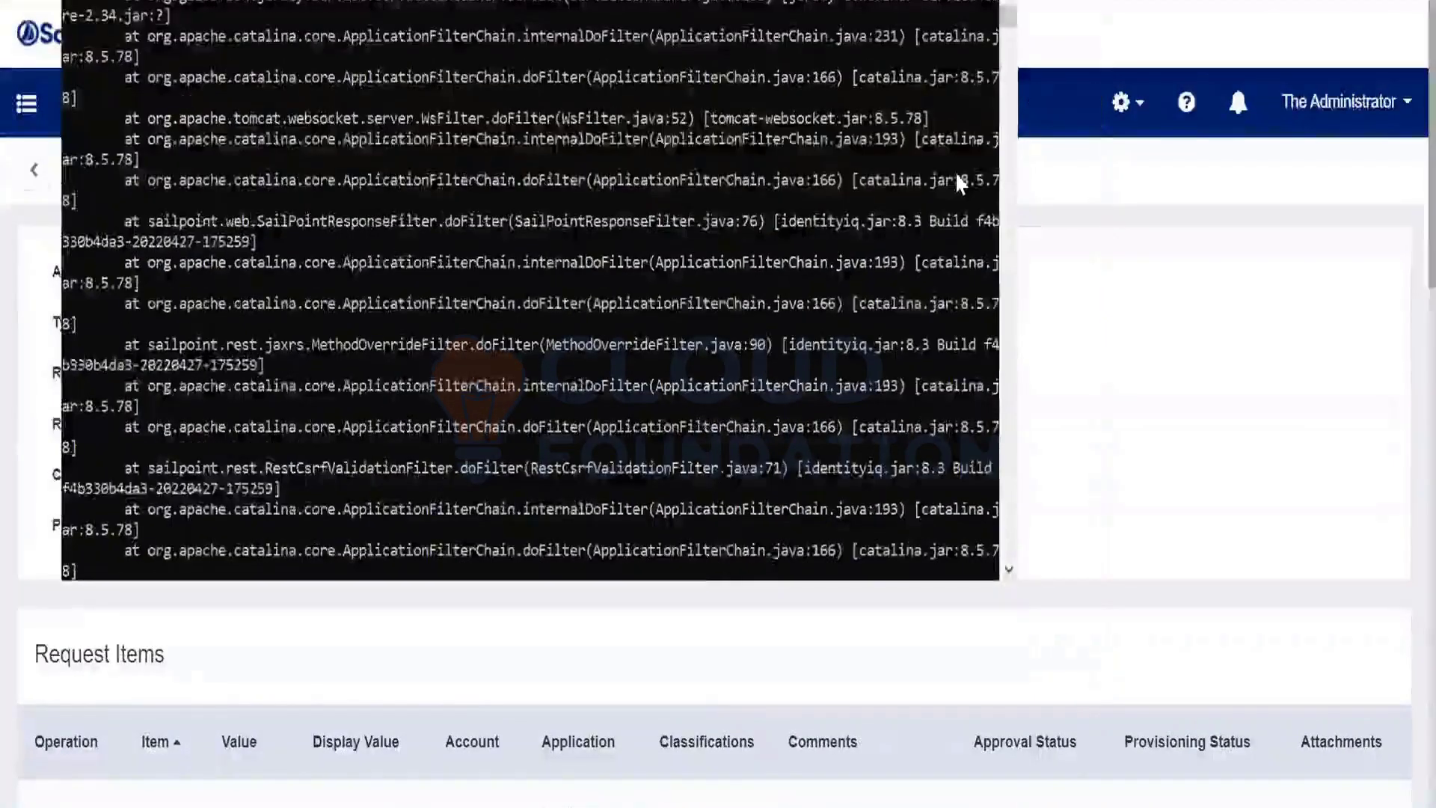
click(950, 2)
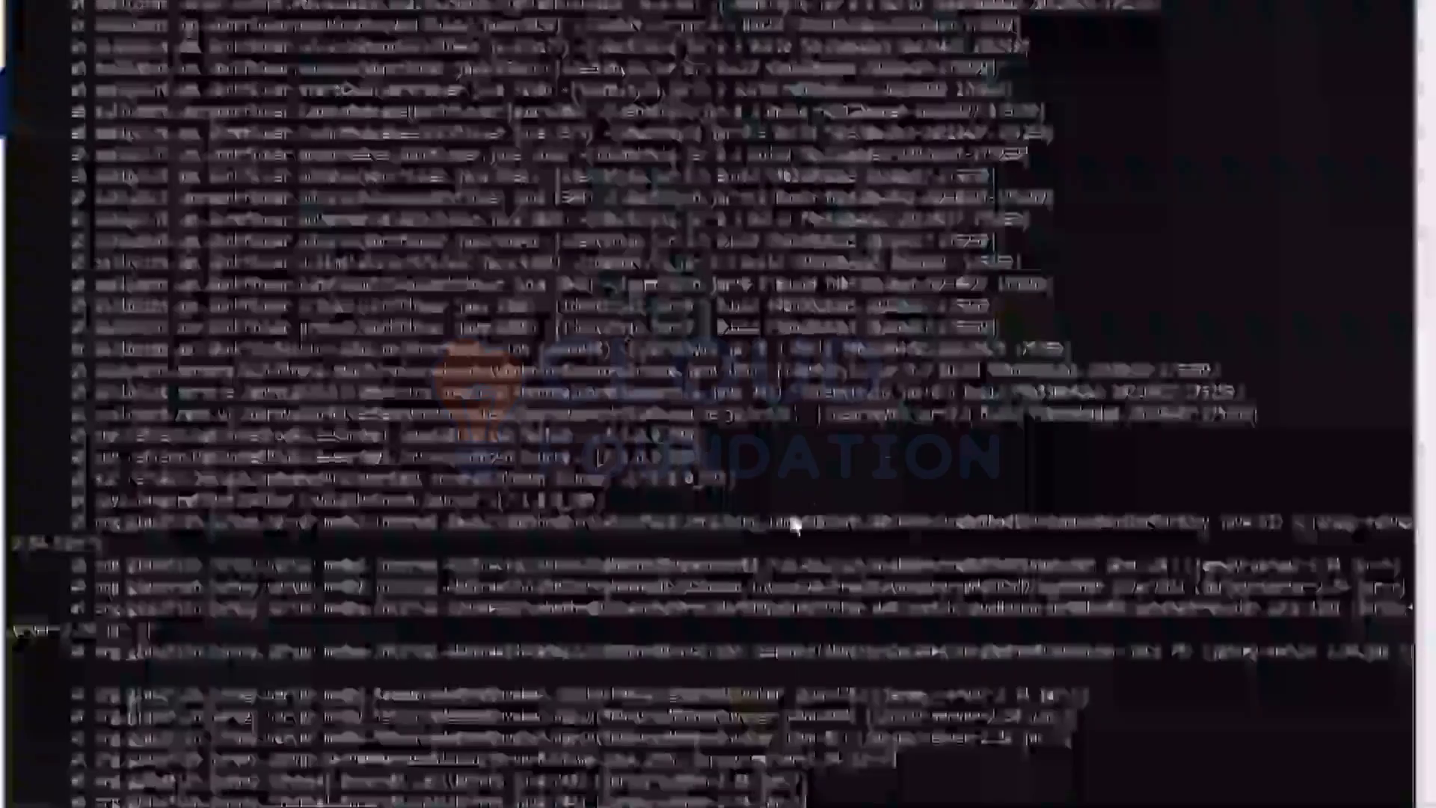
scroll(791, 516, down, 10)
key(alt+Tab)
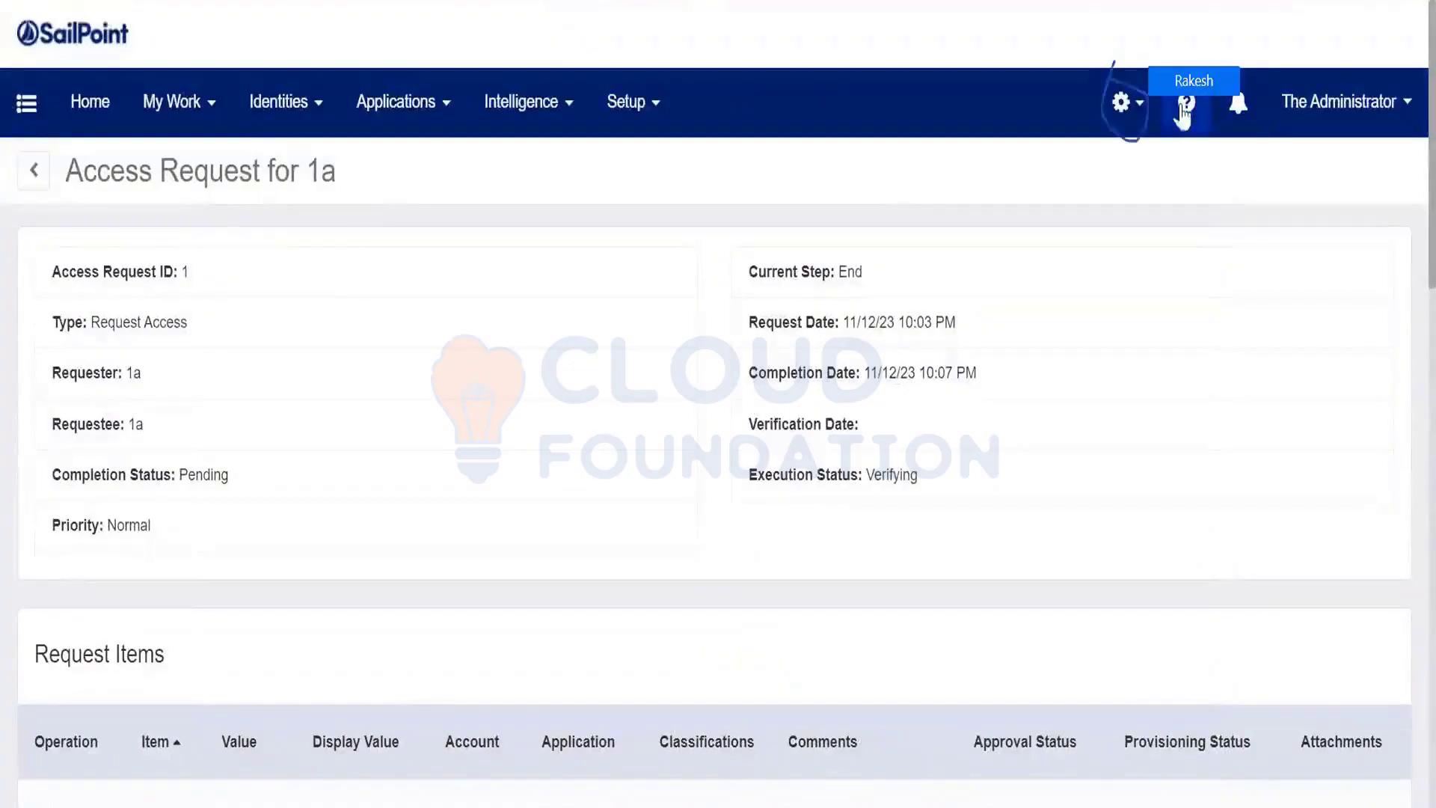
click(1122, 118)
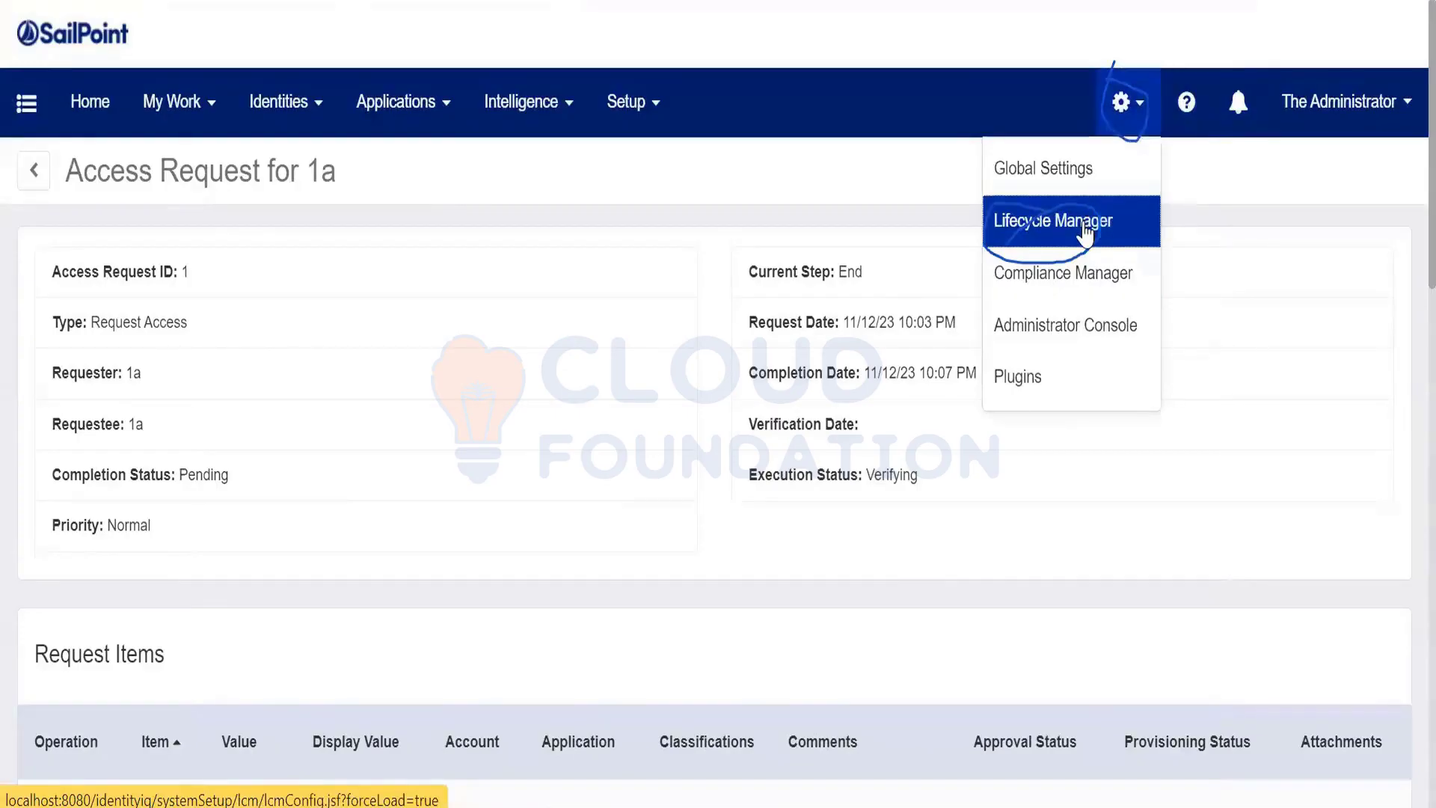
Open the Lifecycle Manager configuration, browse the Setup menu, and choose Lifecycle Events
click(1086, 233)
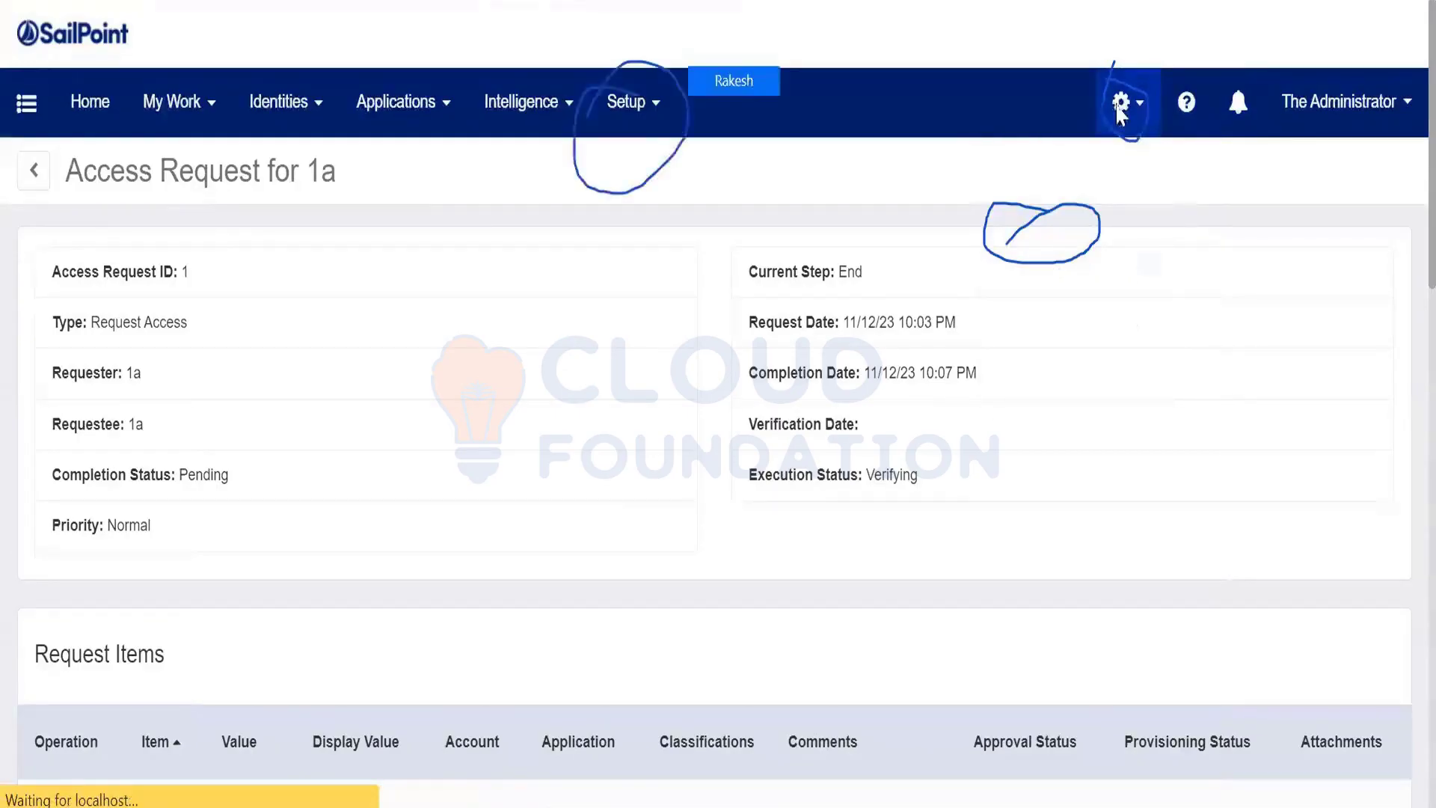
click(636, 111)
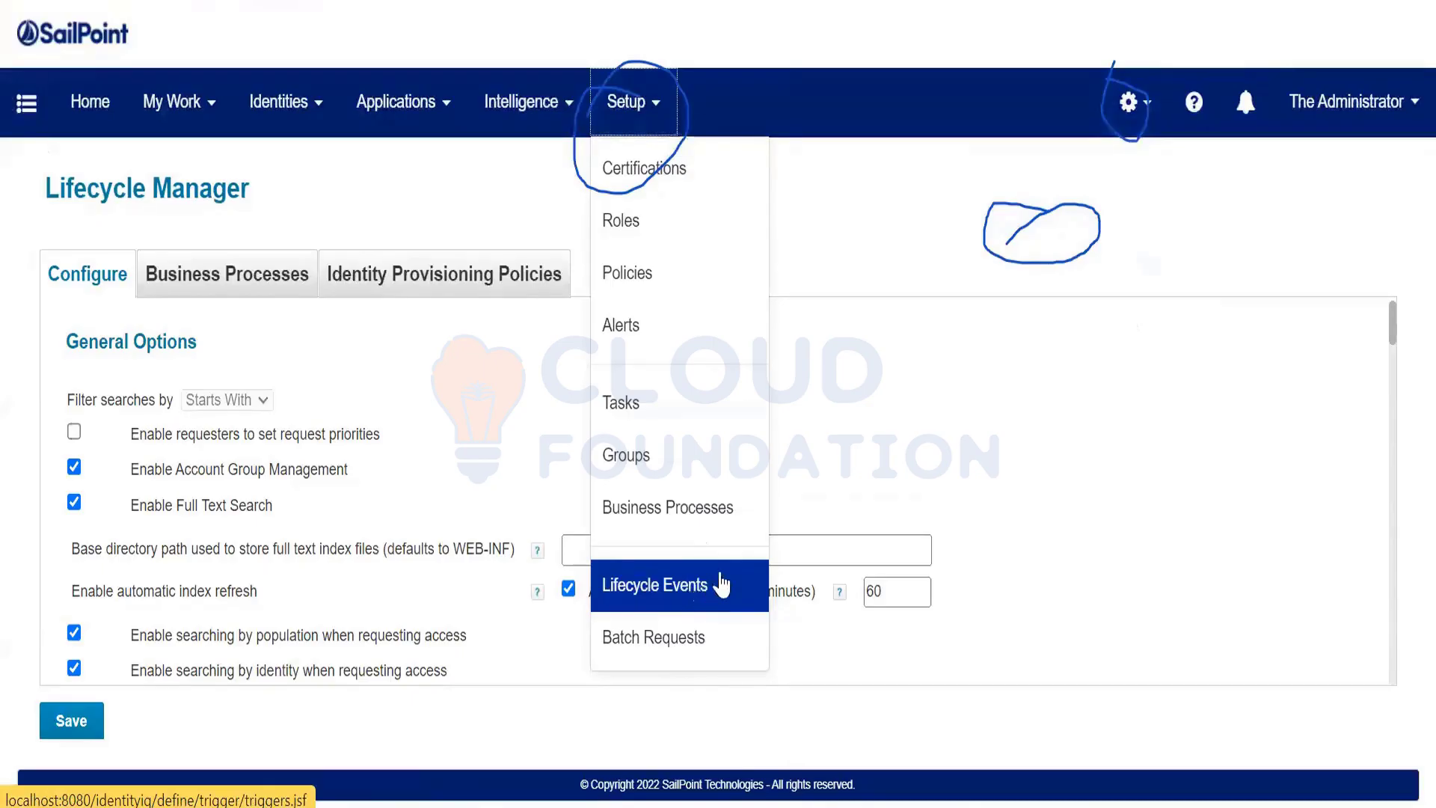
click(1124, 116)
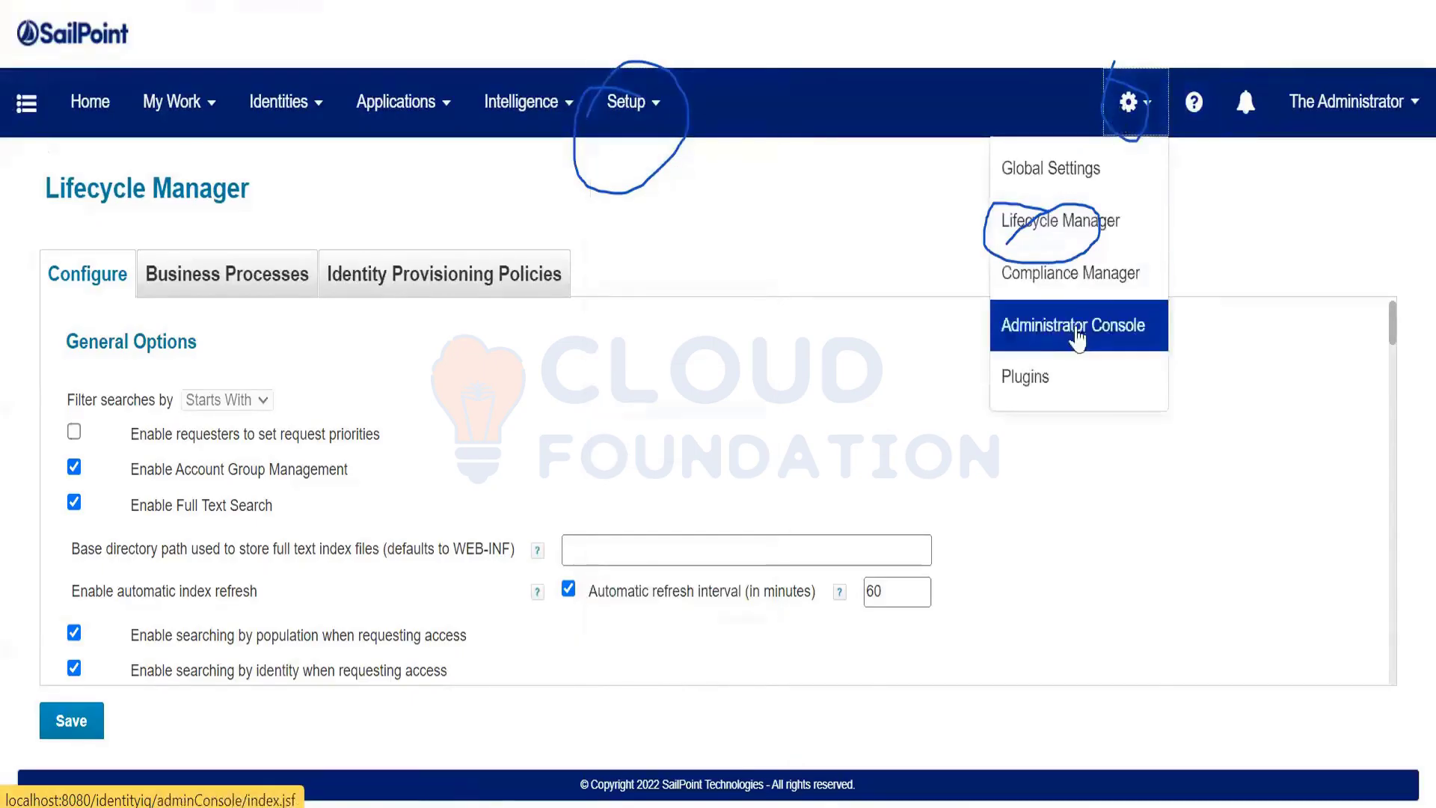
click(656, 111)
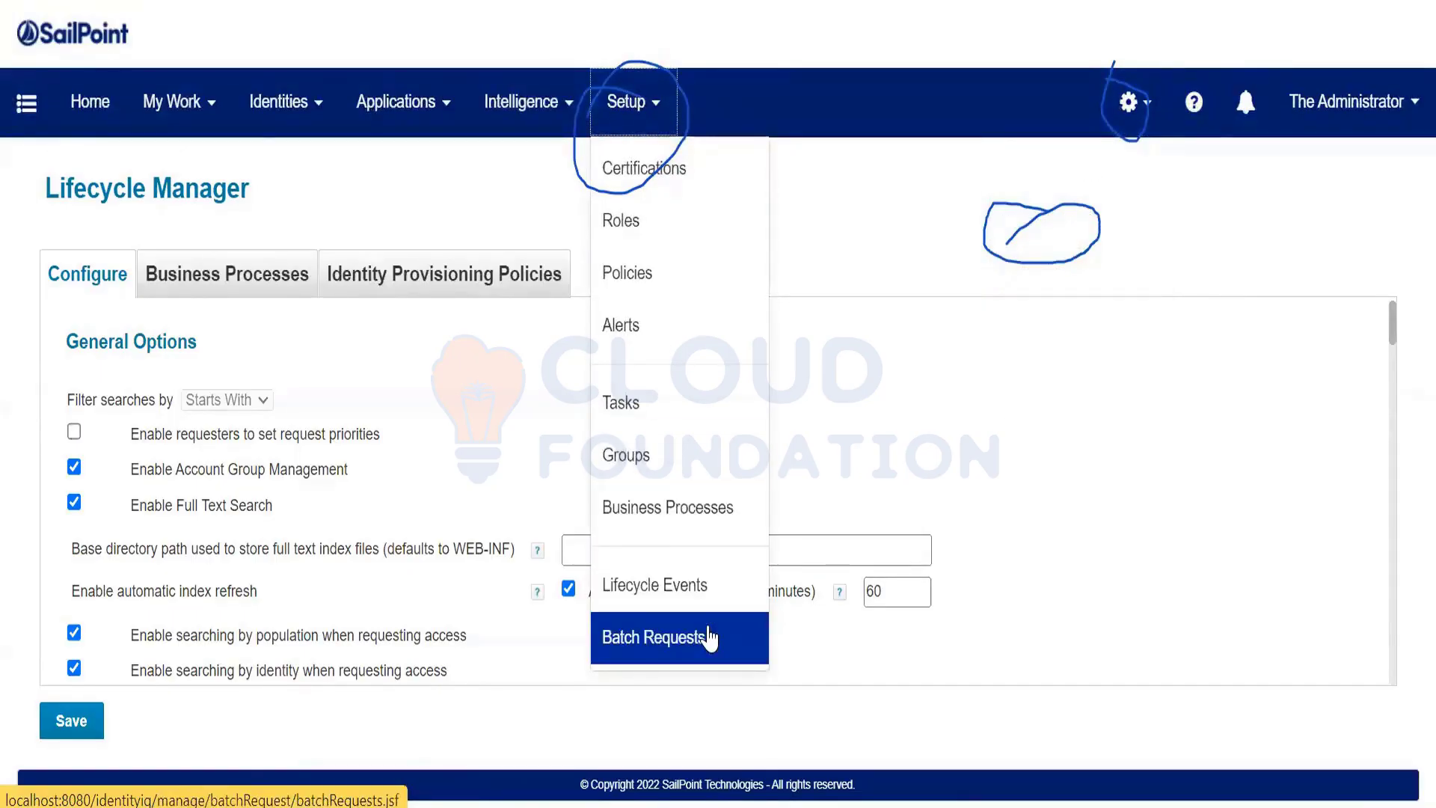
click(678, 596)
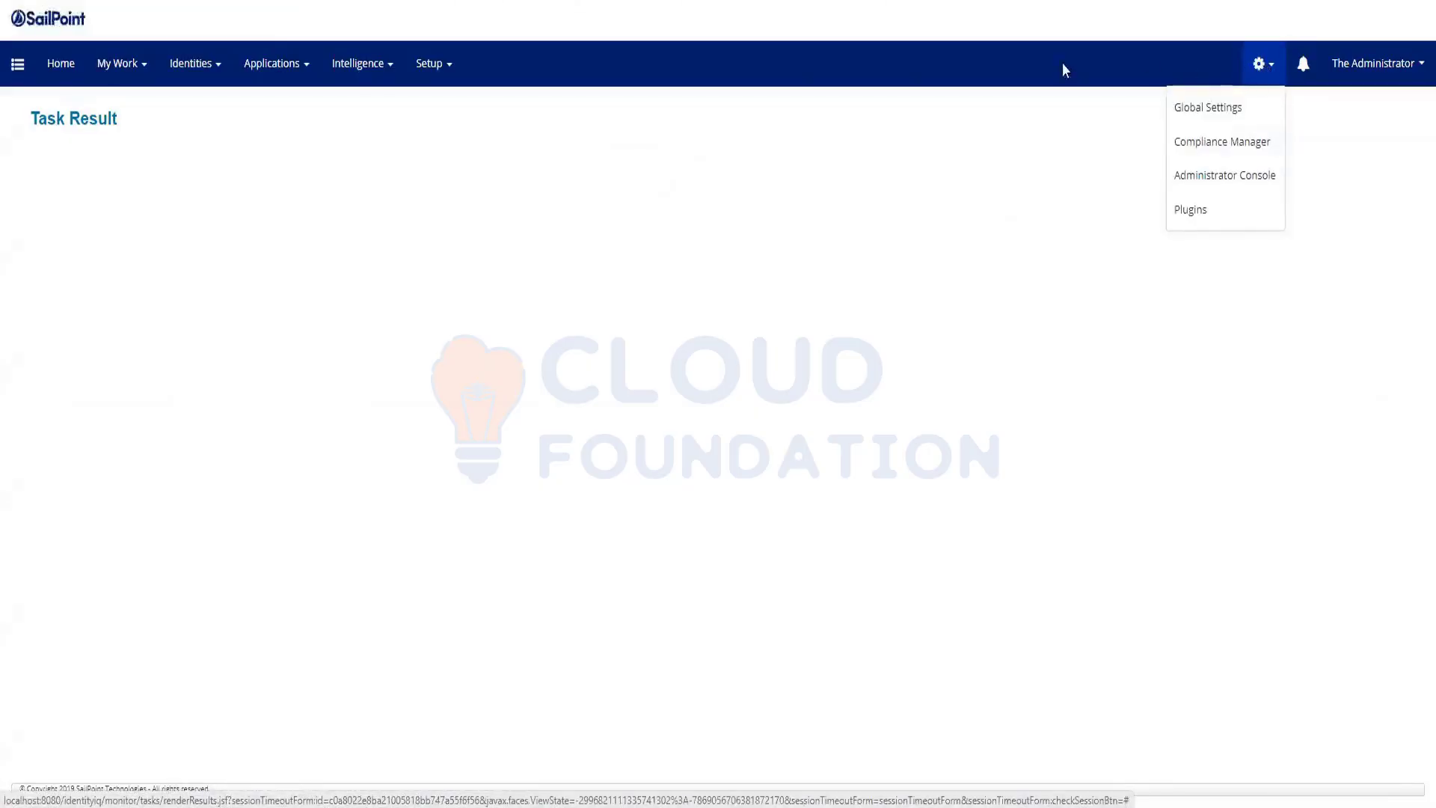
Review the empty Entitlement Catalog under Setup > Applications, then go back Home
click(437, 69)
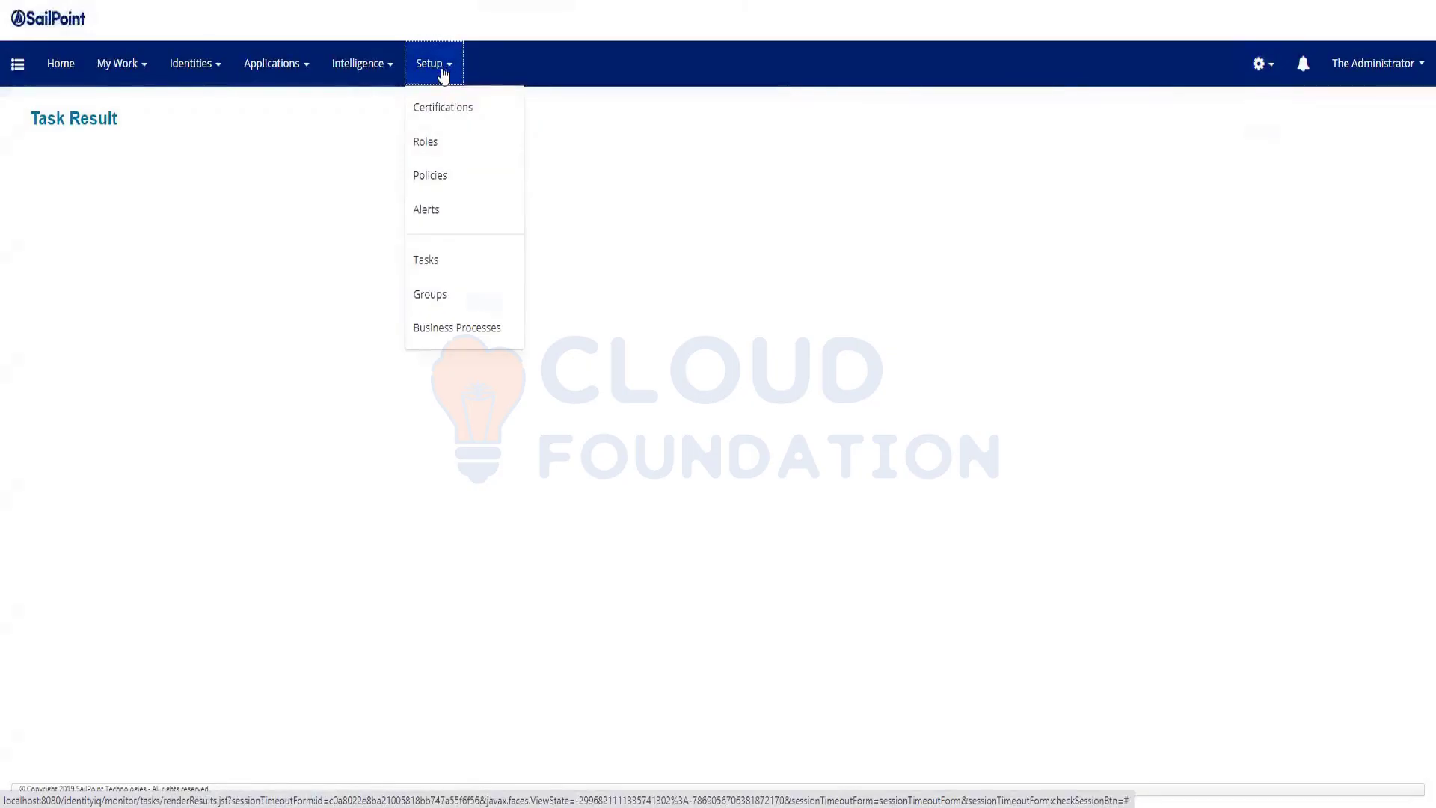
click(281, 78)
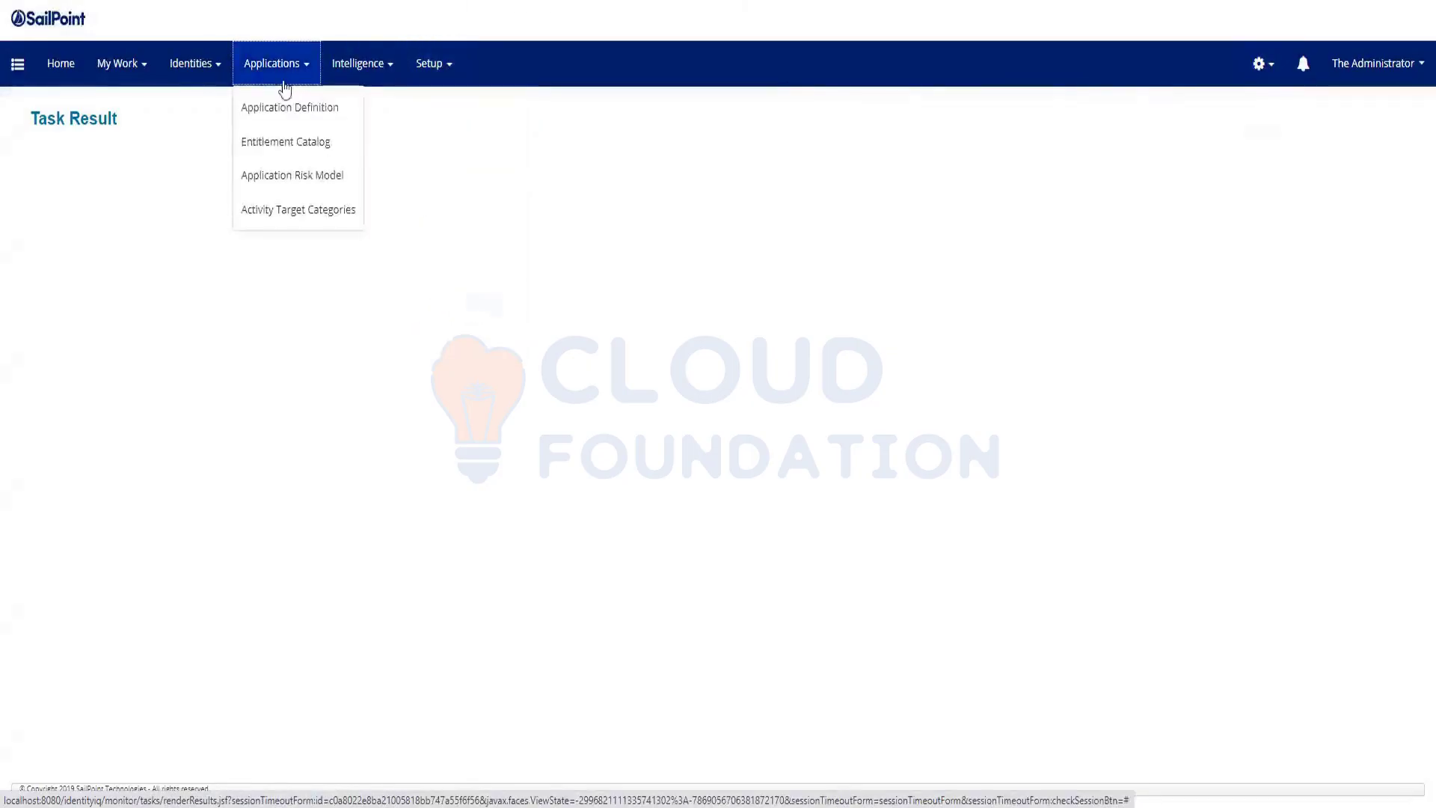
click(289, 143)
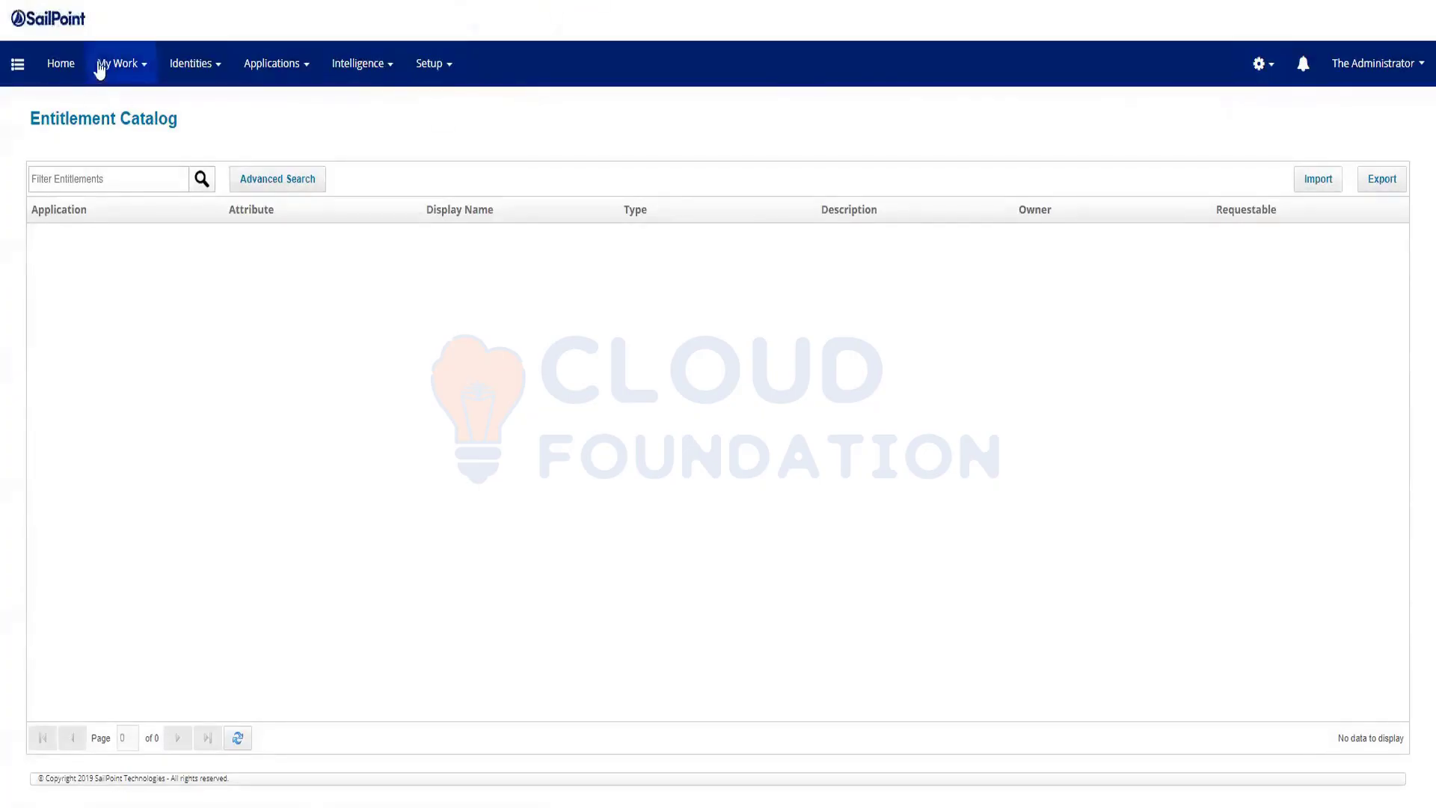
click(66, 75)
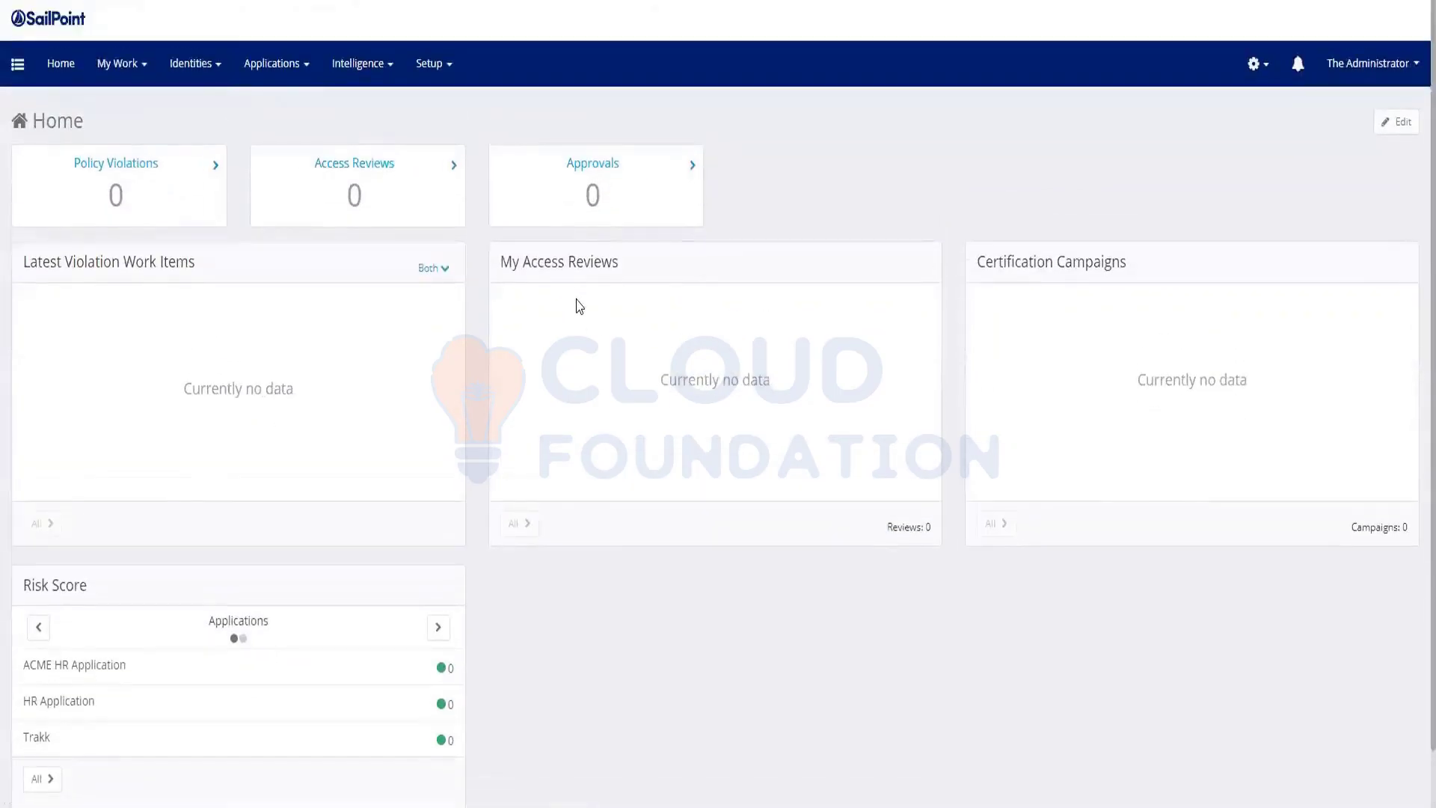
scroll(580, 306, down, 1)
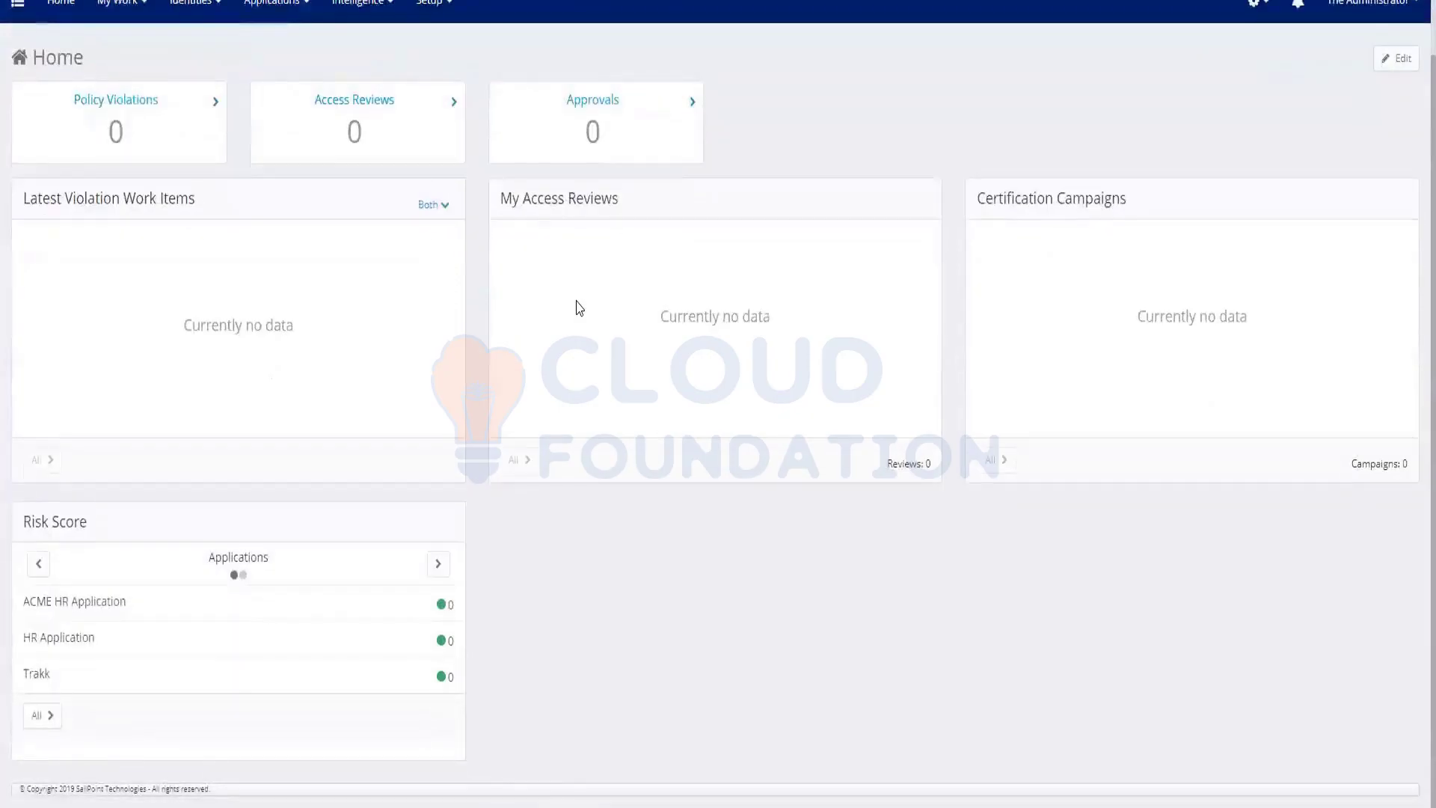
scroll(579, 307, up, 1)
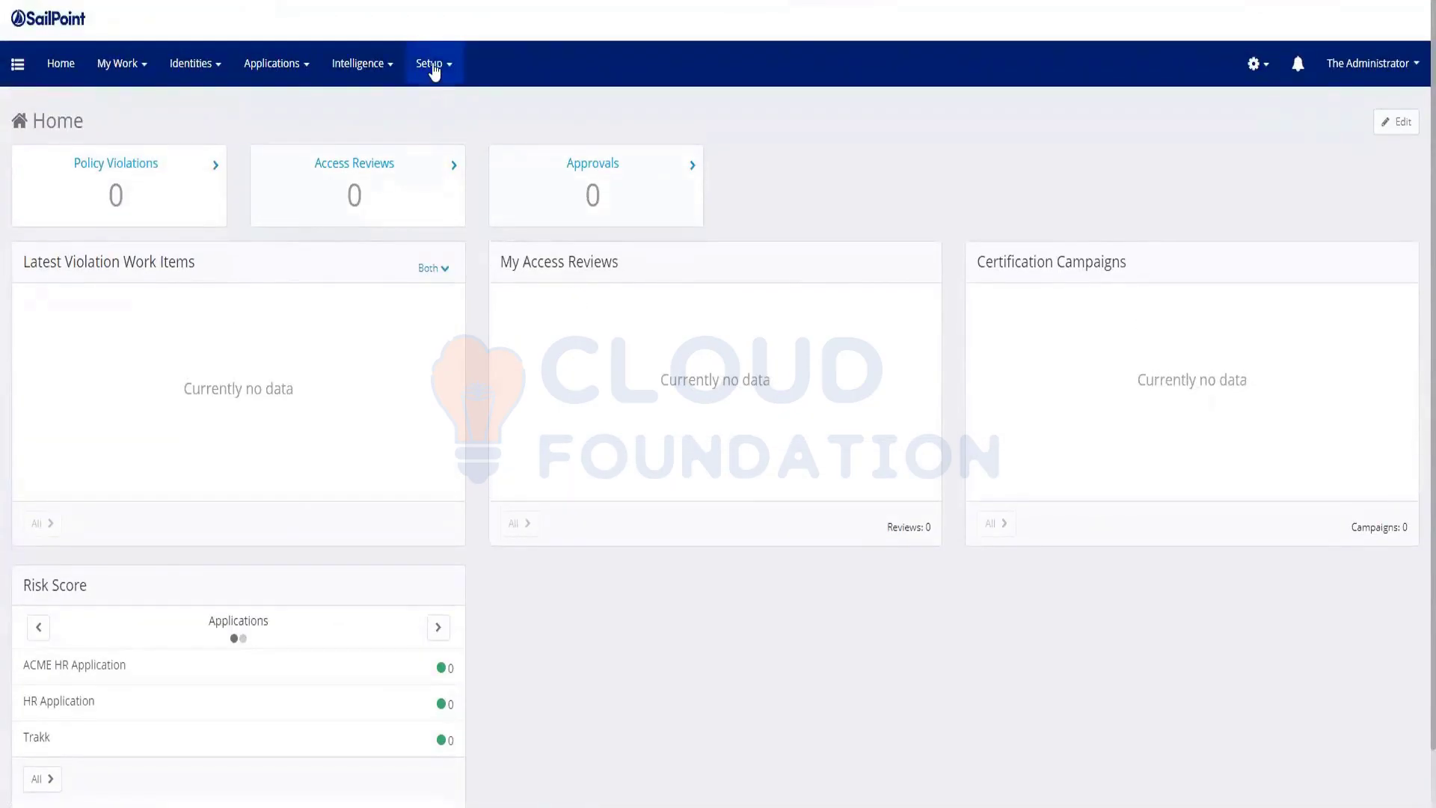
scroll(90, 715, down, 1)
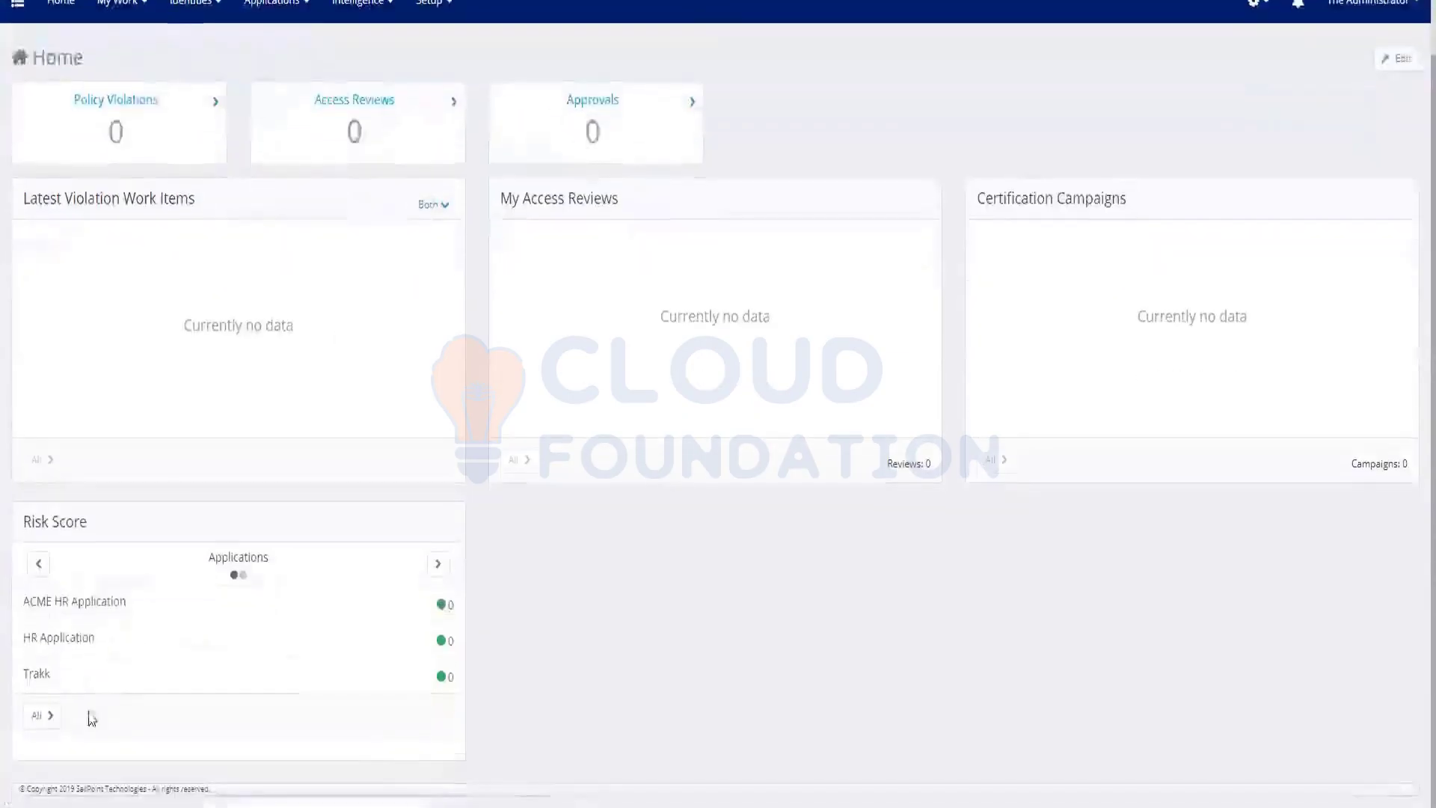
scroll(334, 111, up, 1)
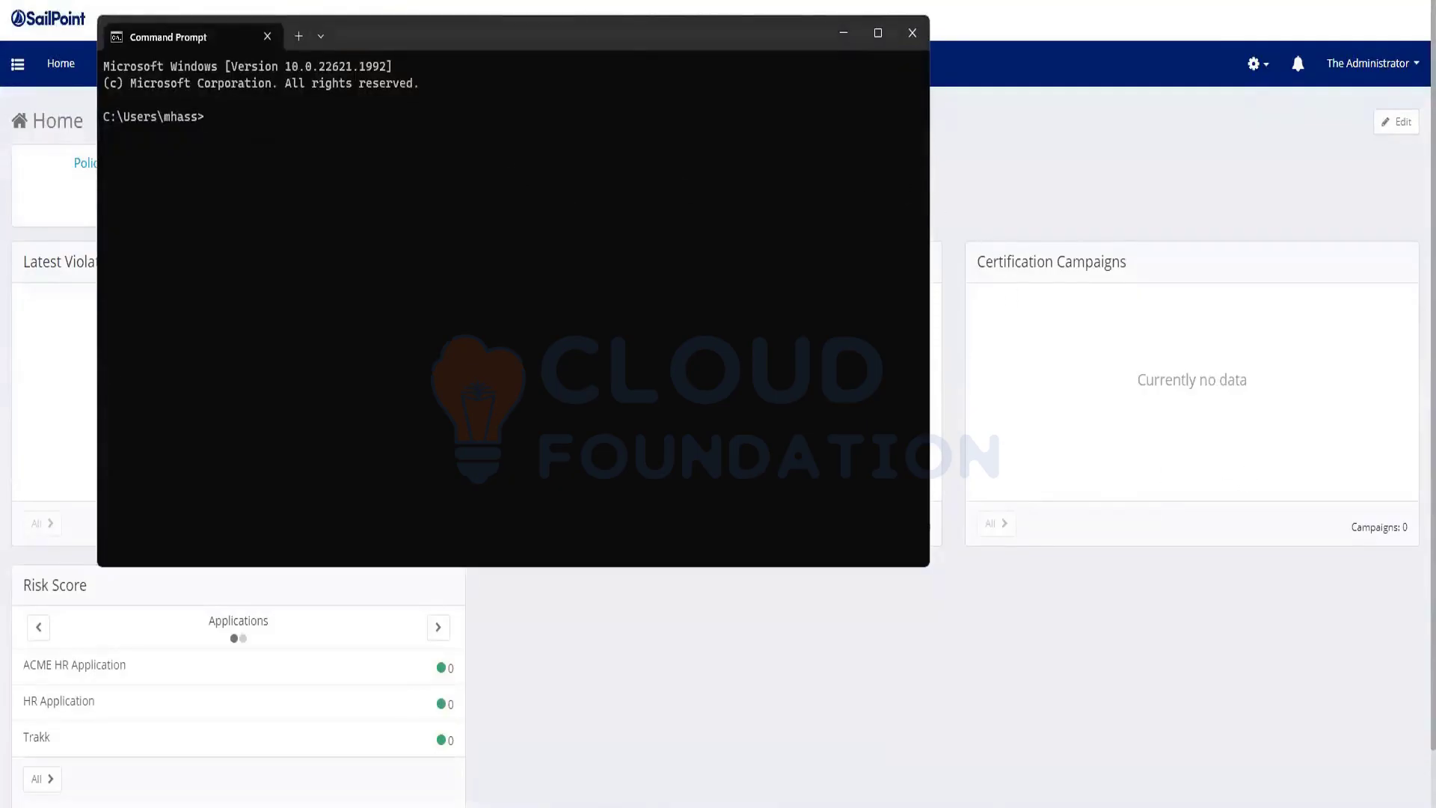
Bring the File Explorer window showing Resume\CyberArk to the front
click(448, 739)
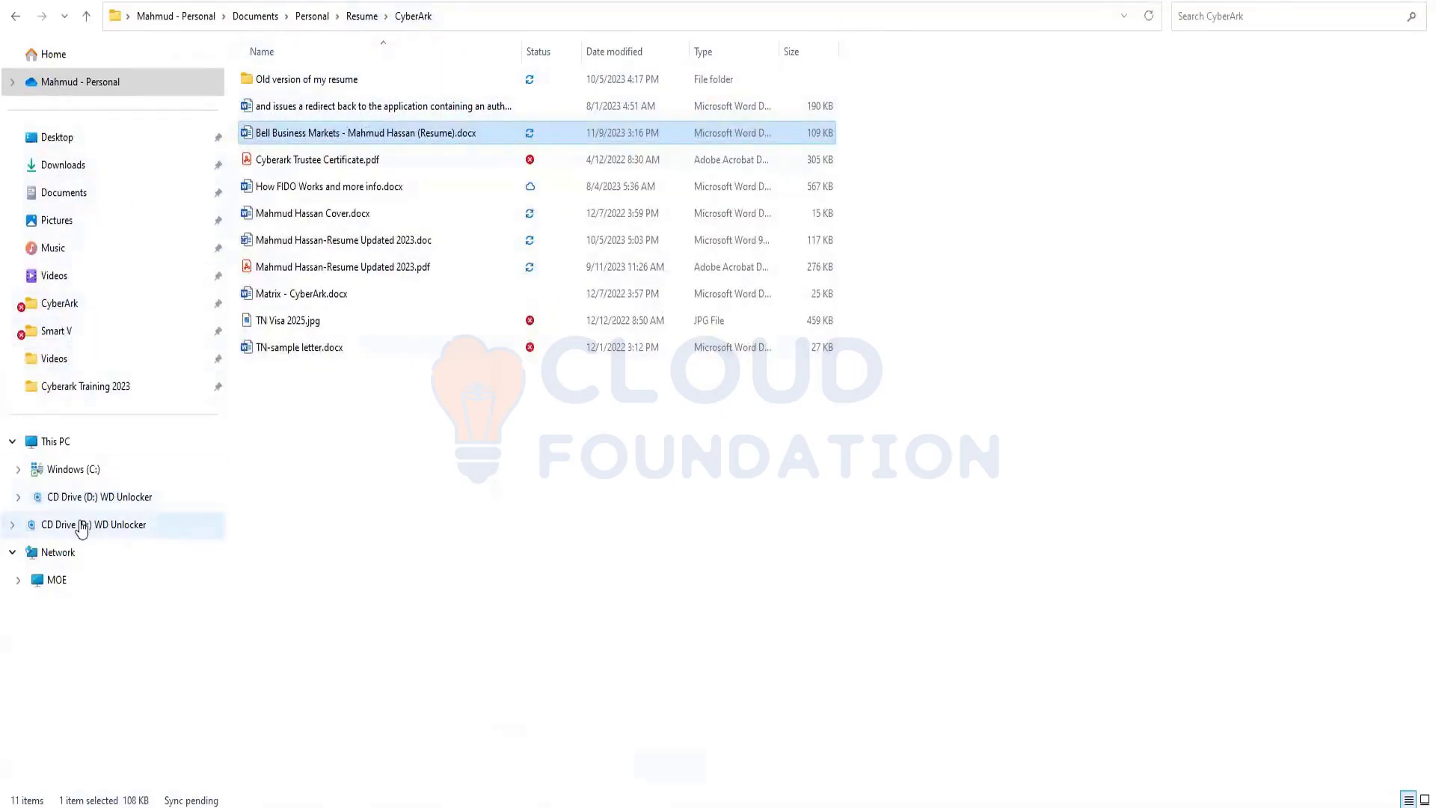
Browse from C: through Program Files, Apache Software Foundation, Tomcat 8.5 into webapps\identityiq
click(71, 469)
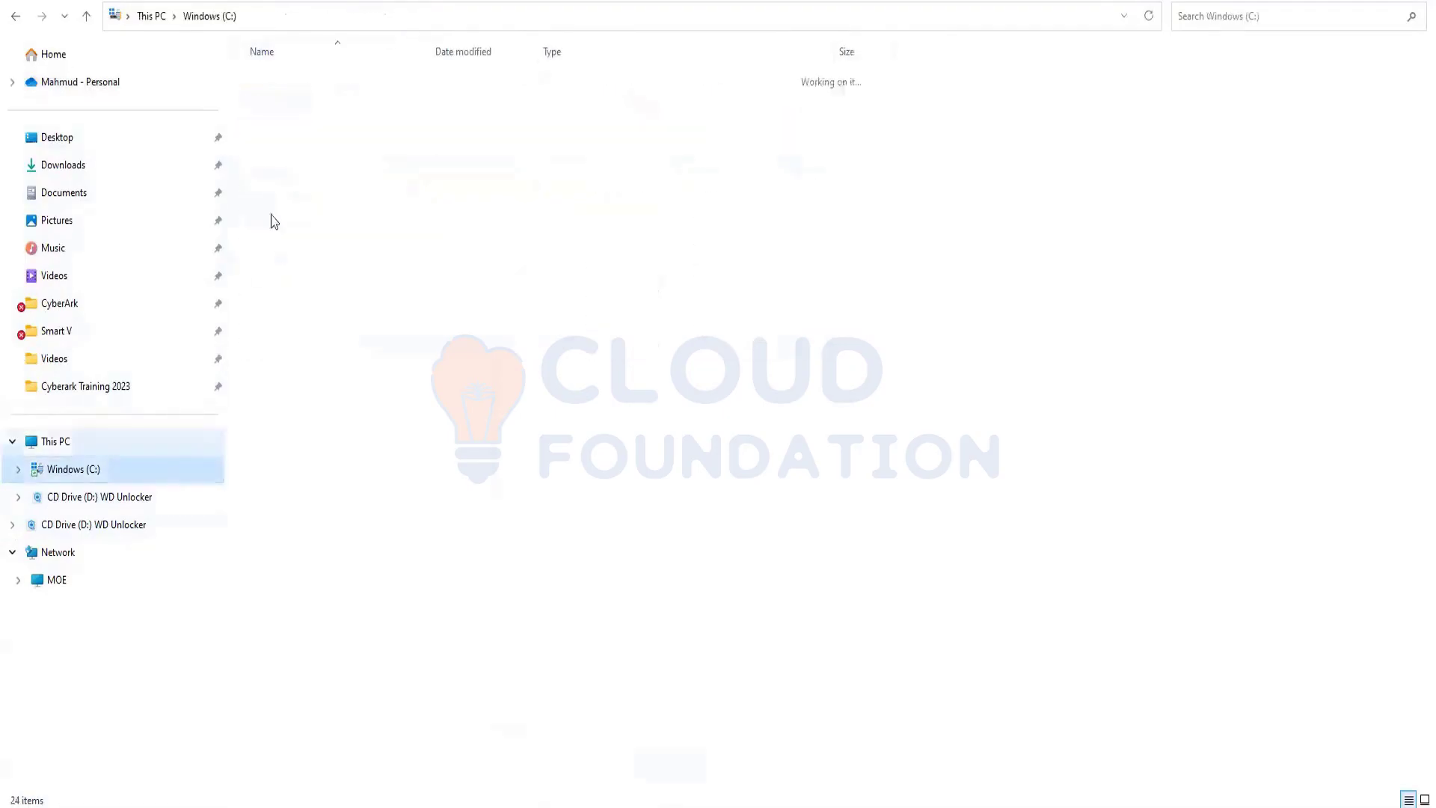
double_click(285, 320)
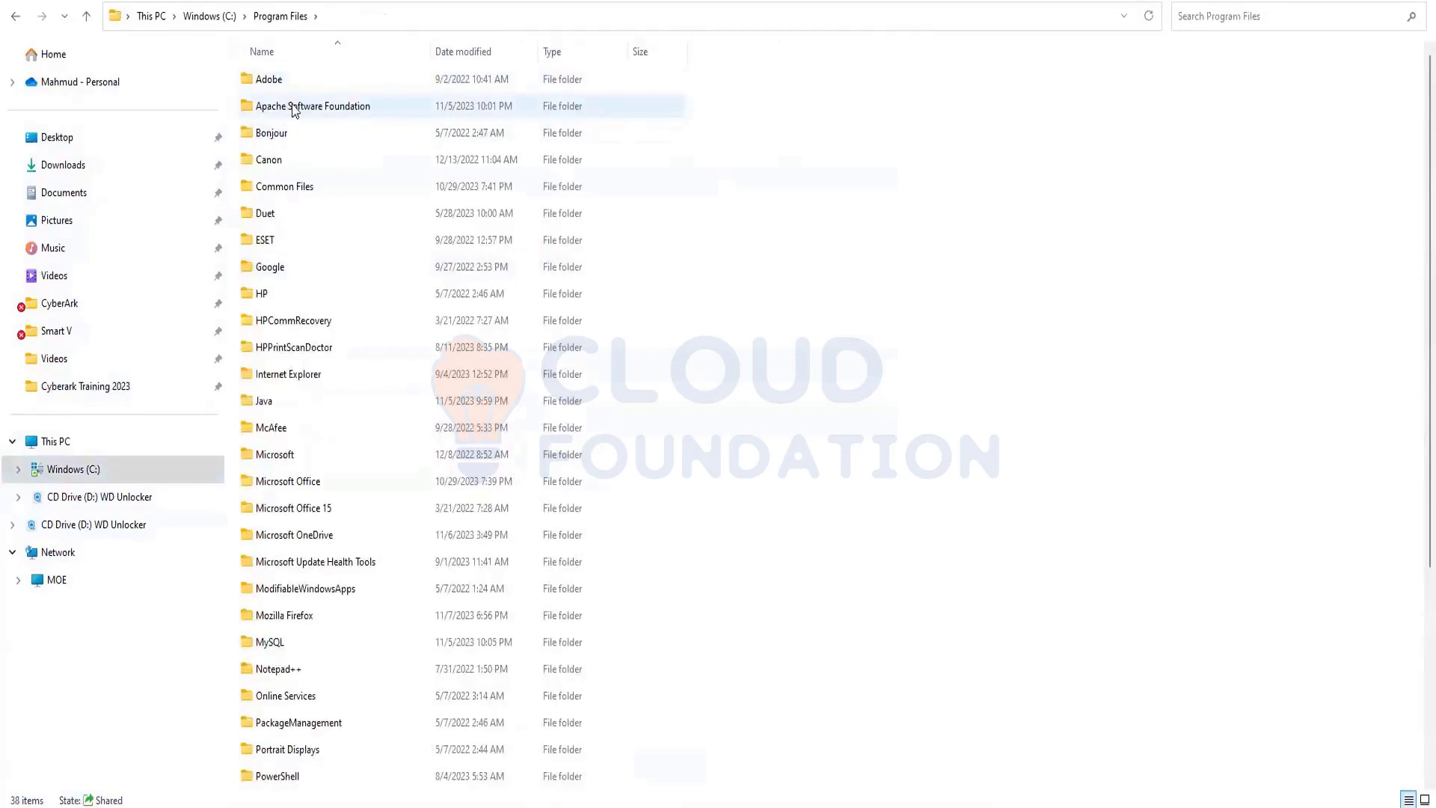
scroll(364, 389, down, 1)
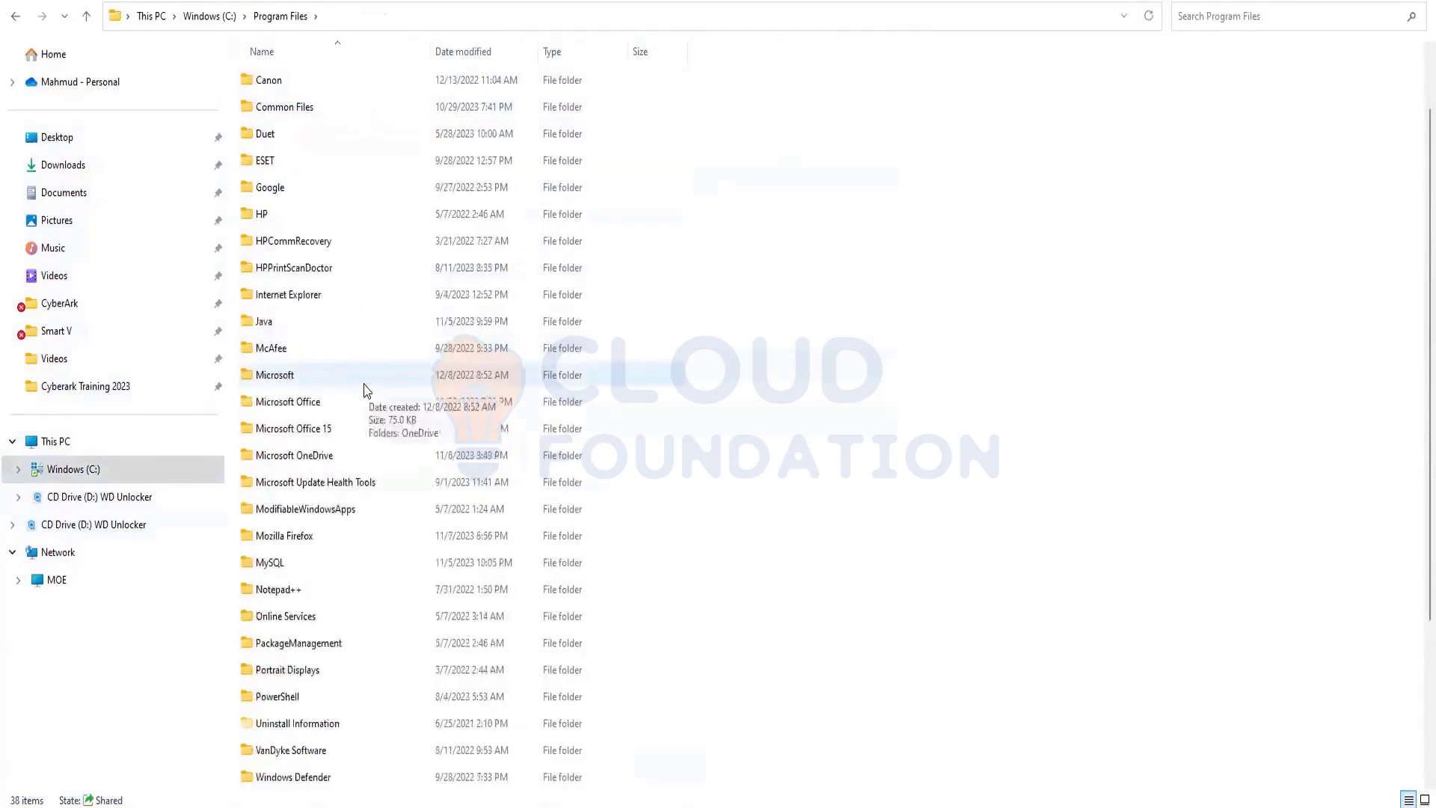
scroll(329, 224, up, 1)
double_click(322, 113)
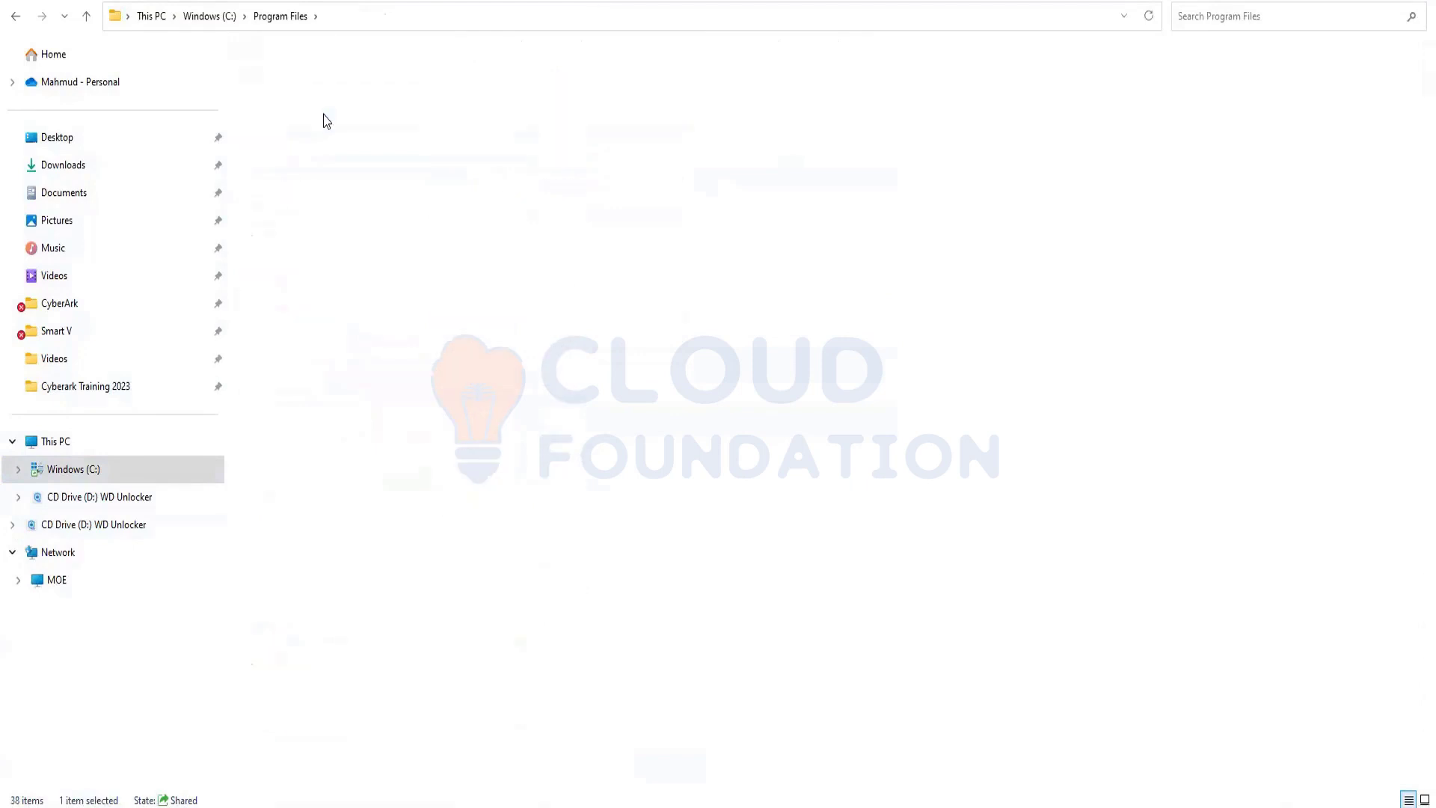
double_click(279, 80)
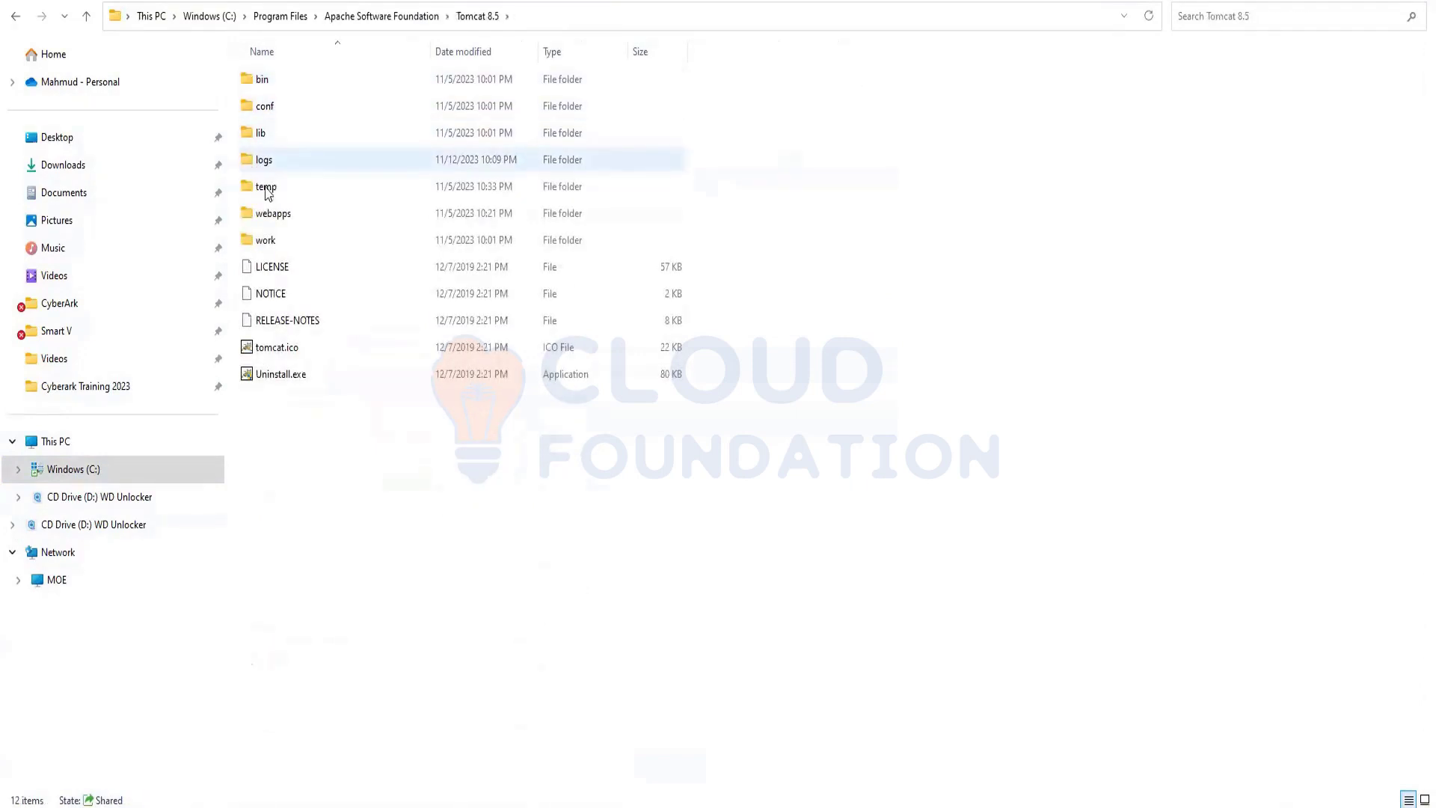
double_click(273, 218)
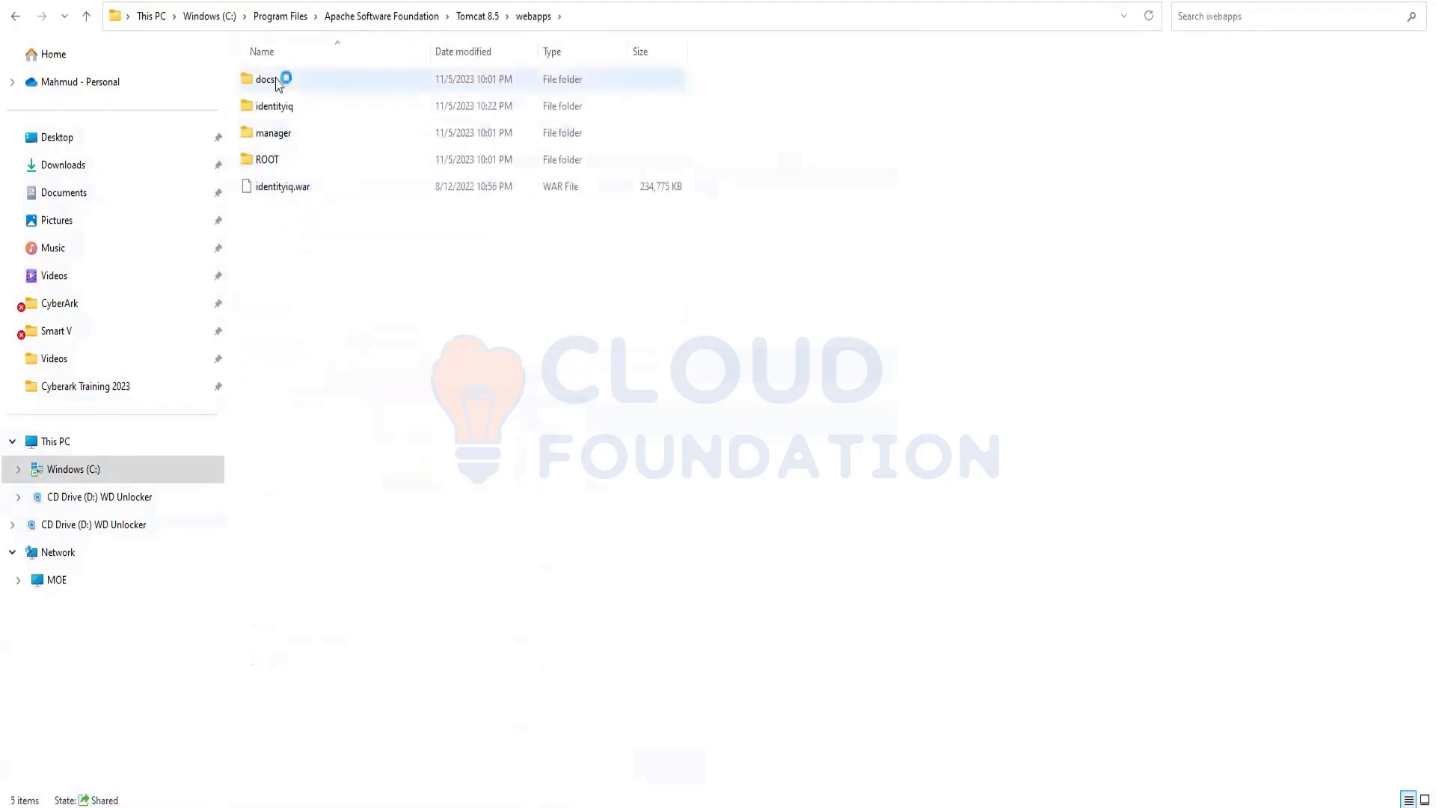
double_click(292, 107)
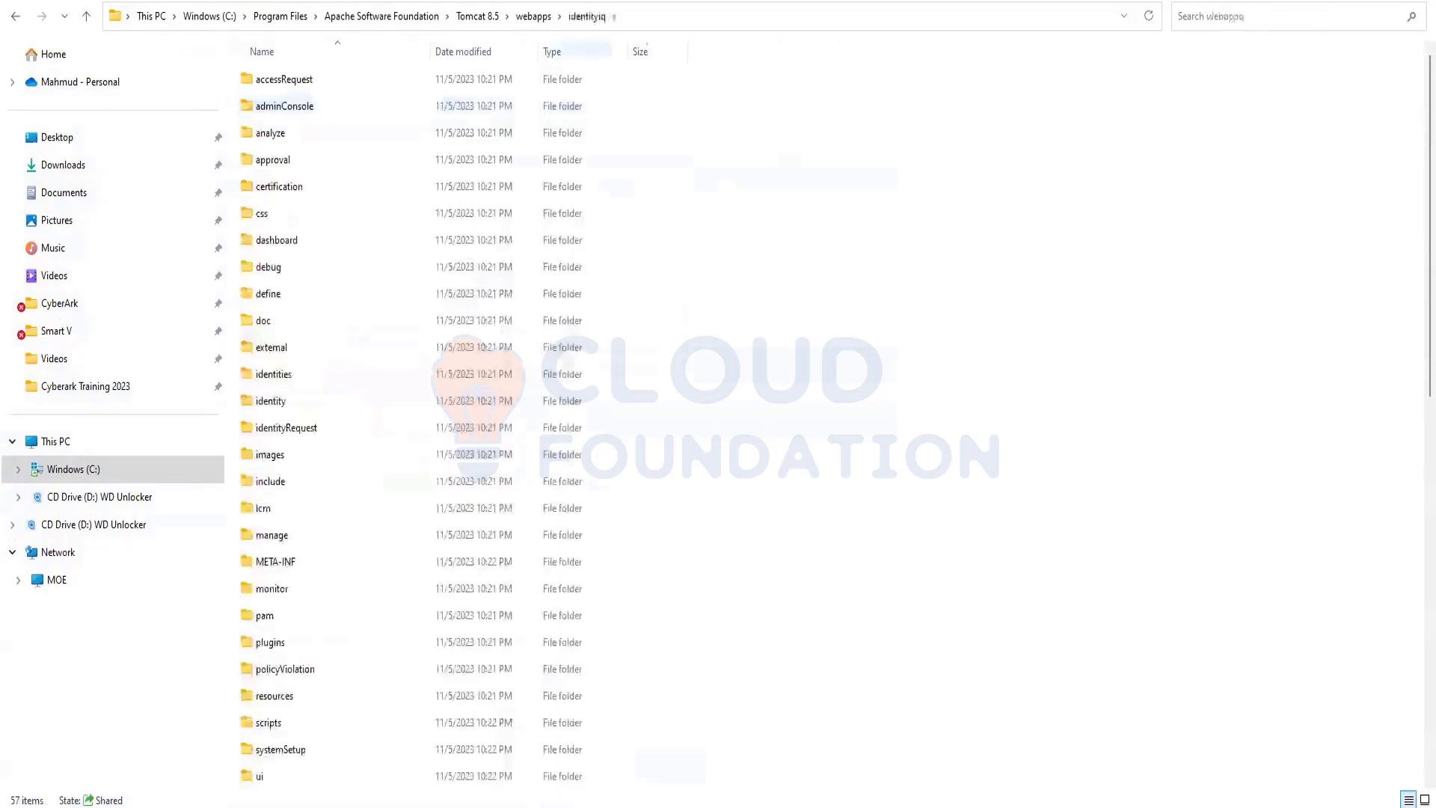
Continue into WEB-INF\bin, the folder containing iiq.bat
click(666, 11)
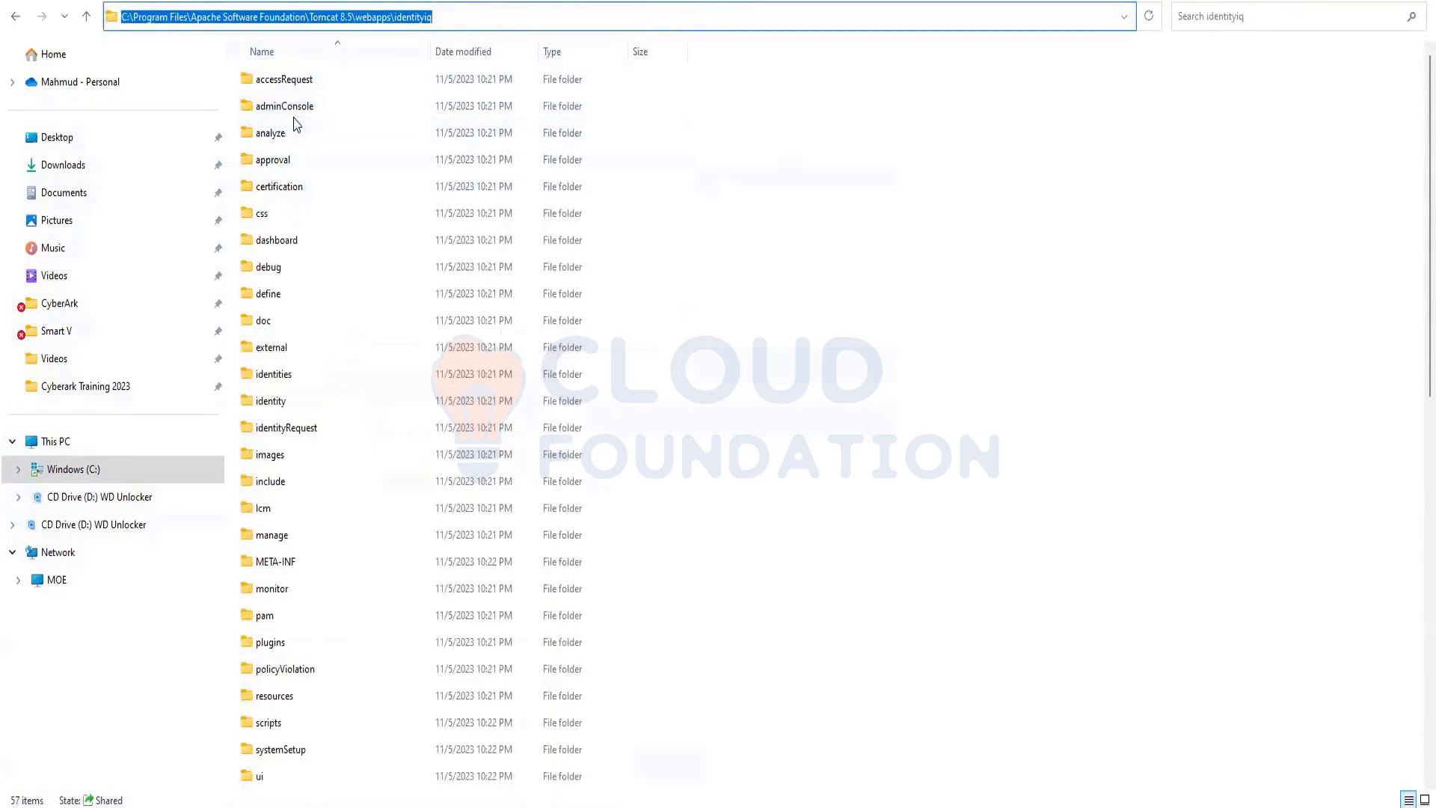
scroll(298, 225, down, 1)
scroll(298, 257, down, 4)
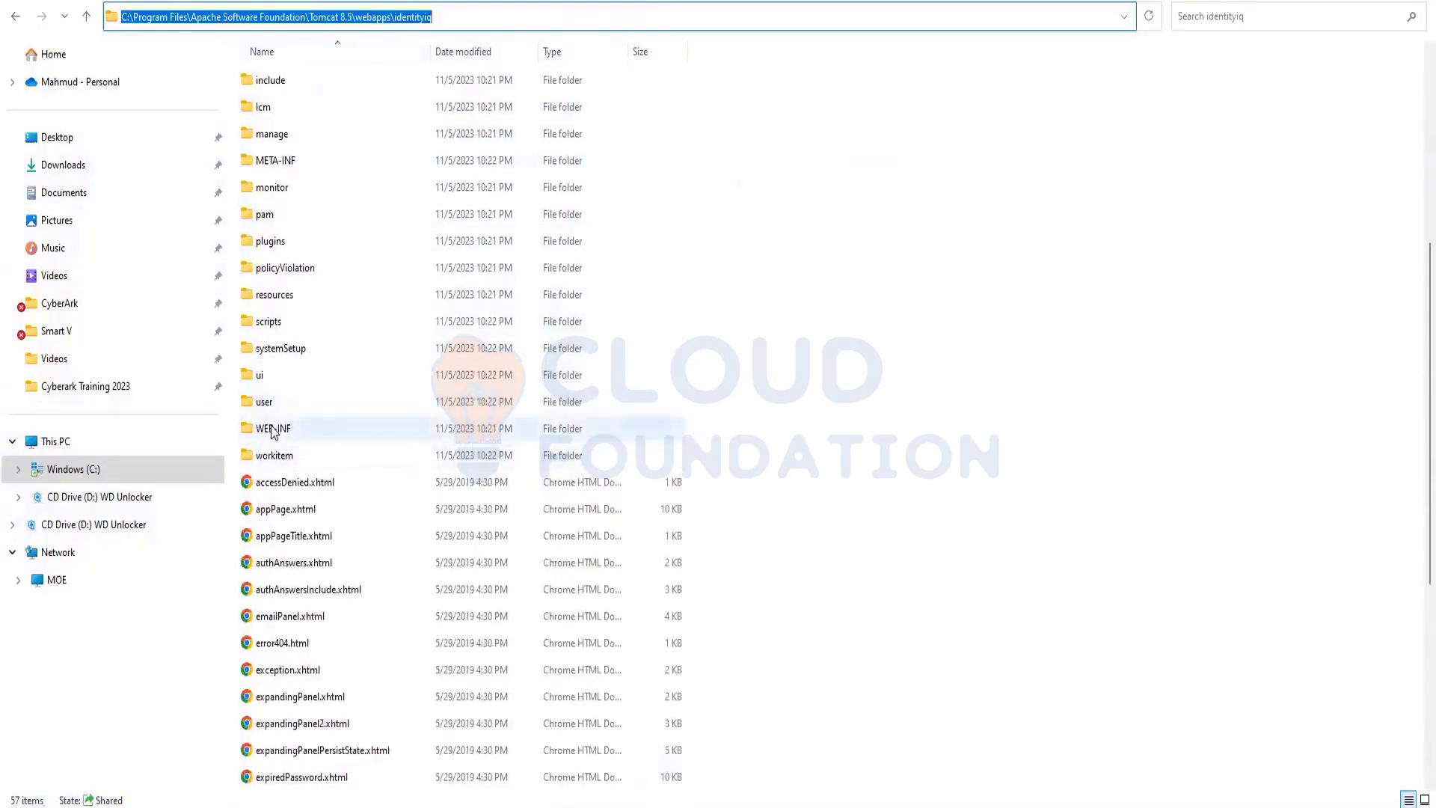
double_click(273, 432)
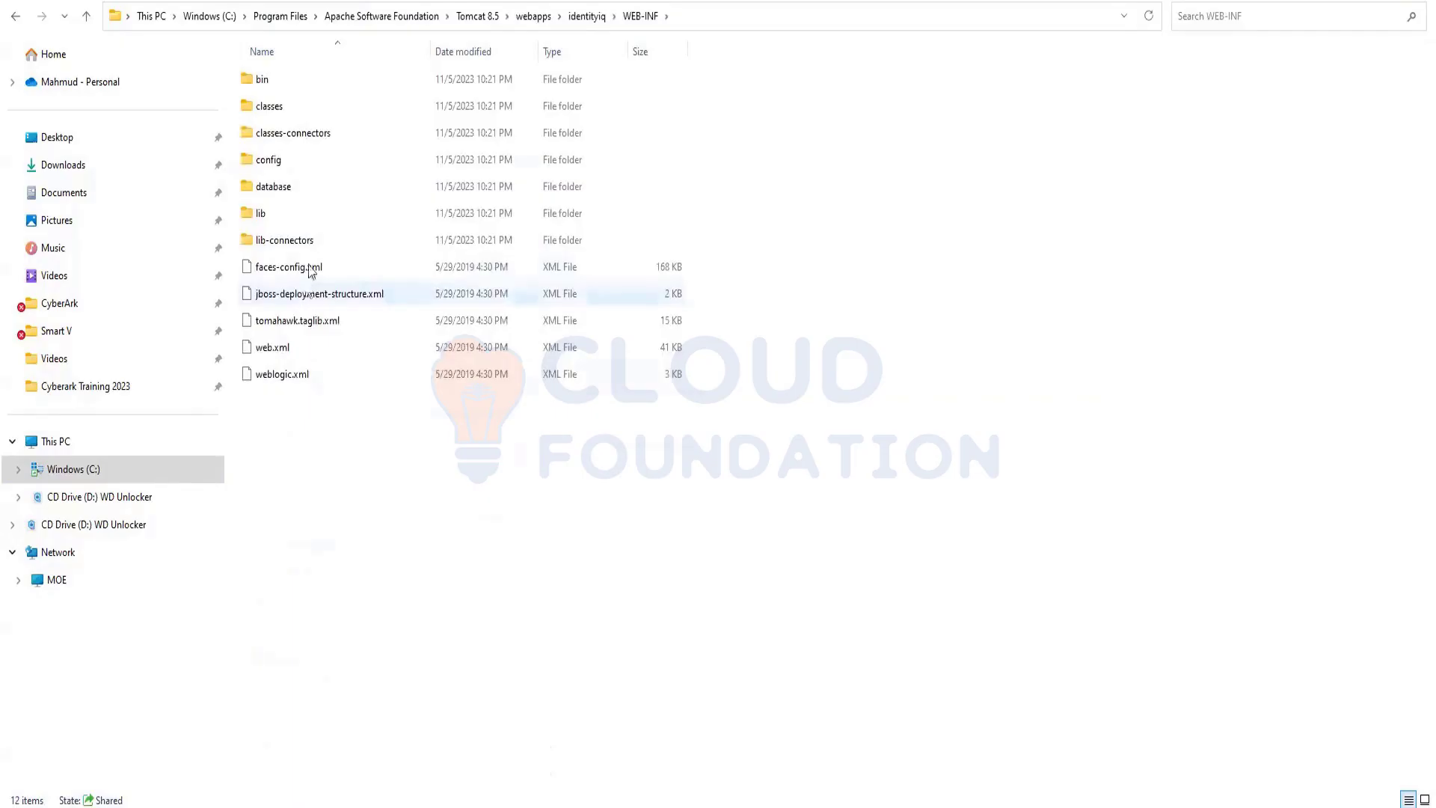
double_click(285, 83)
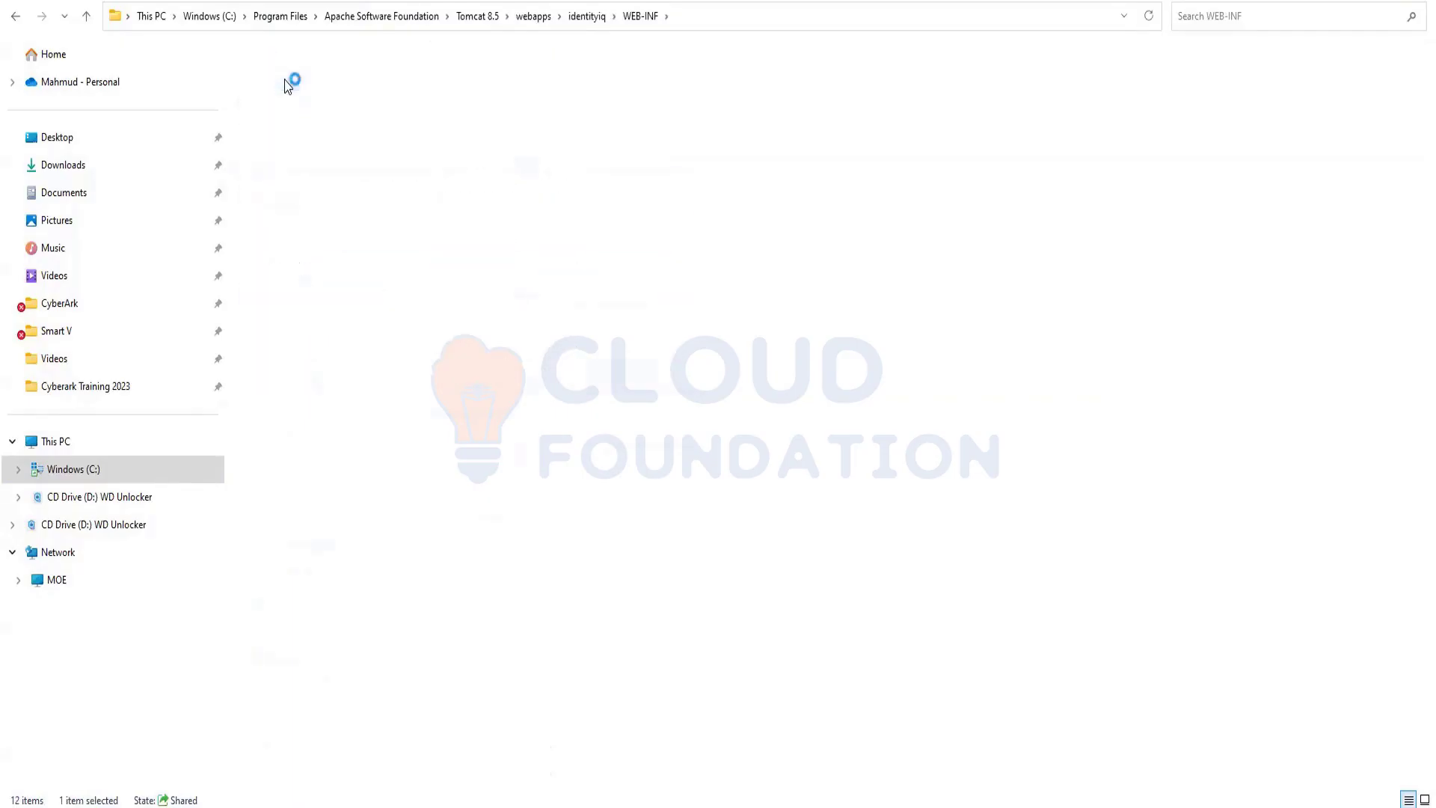
click(754, 16)
Open Command Prompt in the bin folder and start the IdentityIQ console with 'iiq console'
text(cmd)
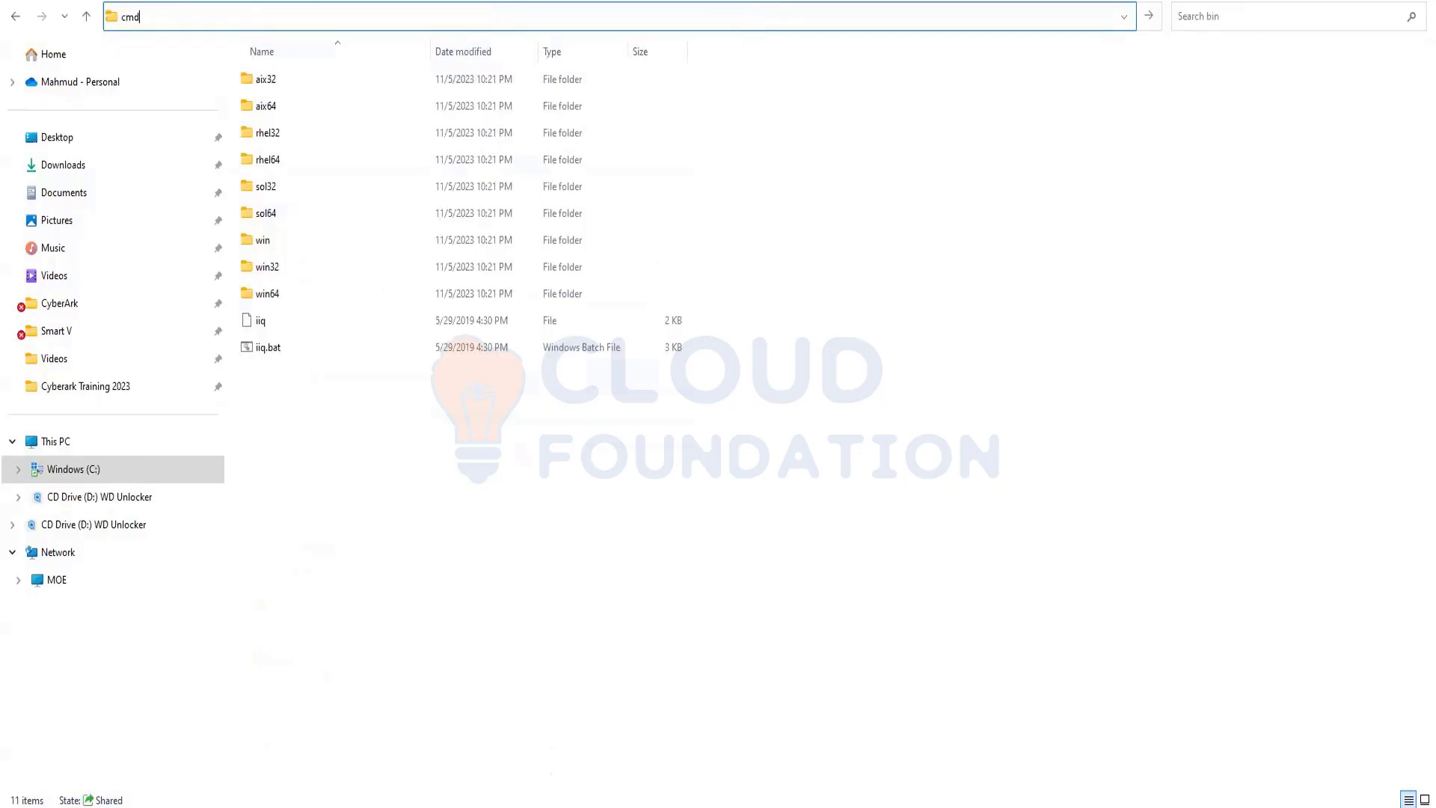
key(Return)
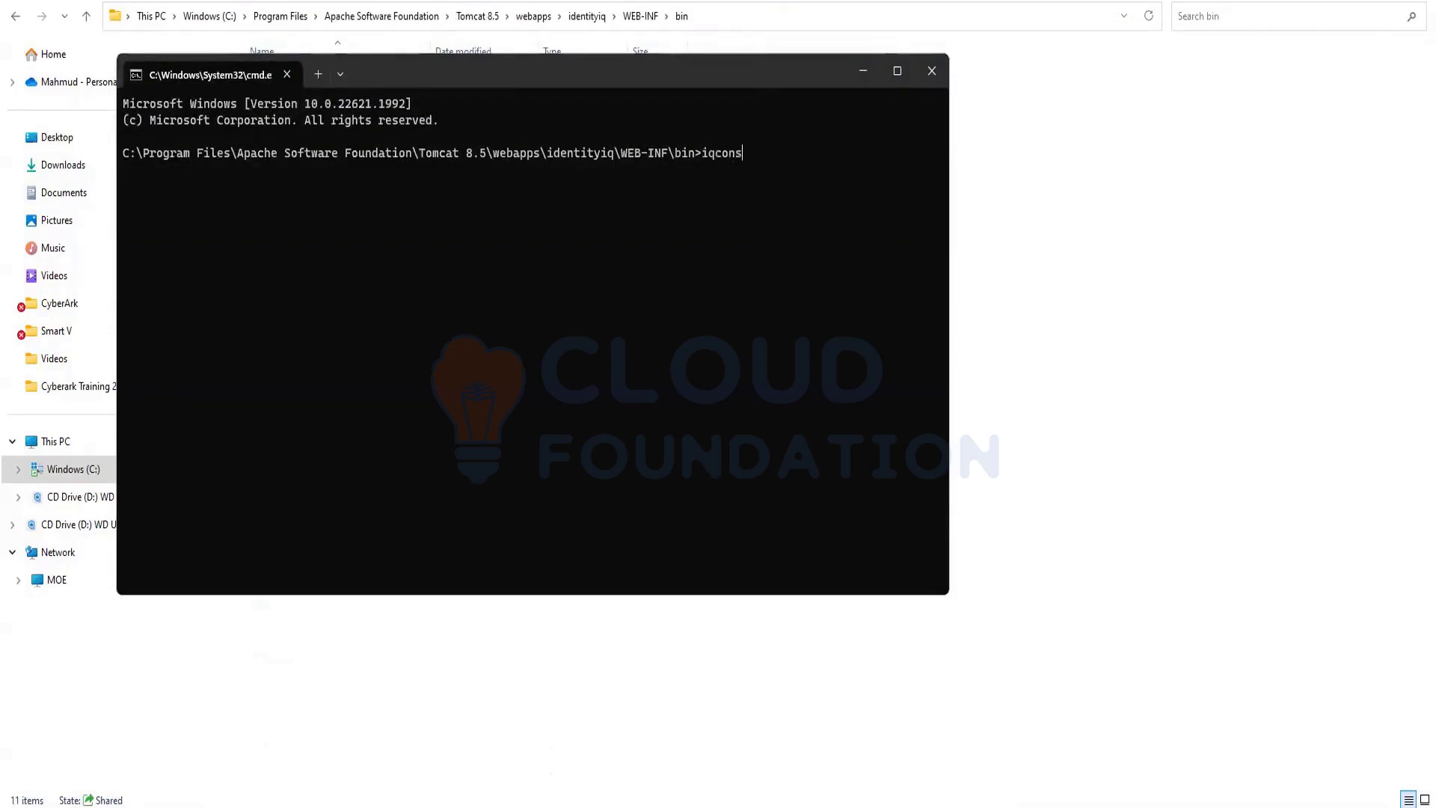
text(iqconsole)
key(Return)
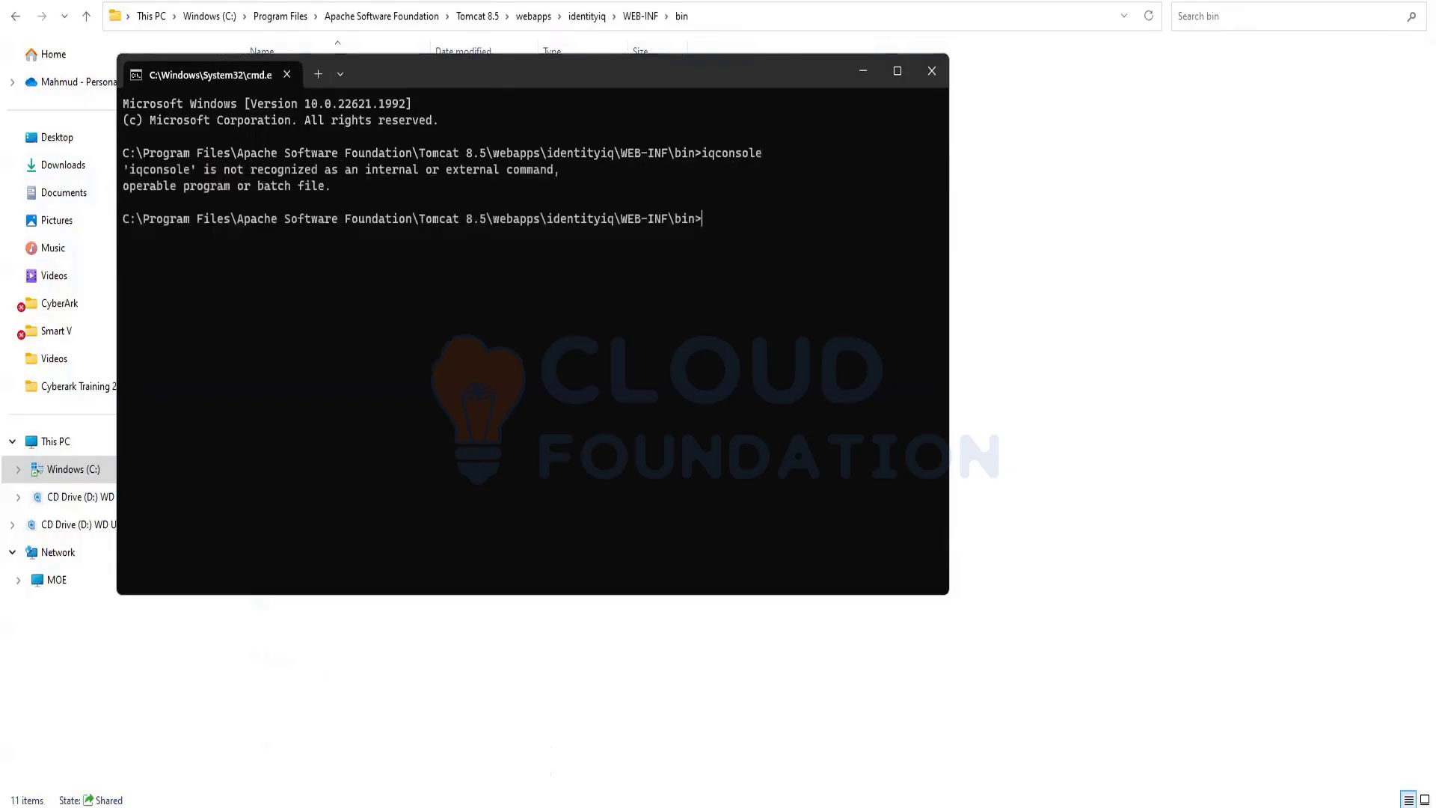
key(Up)
text(i)
key(Right)
key(Return)
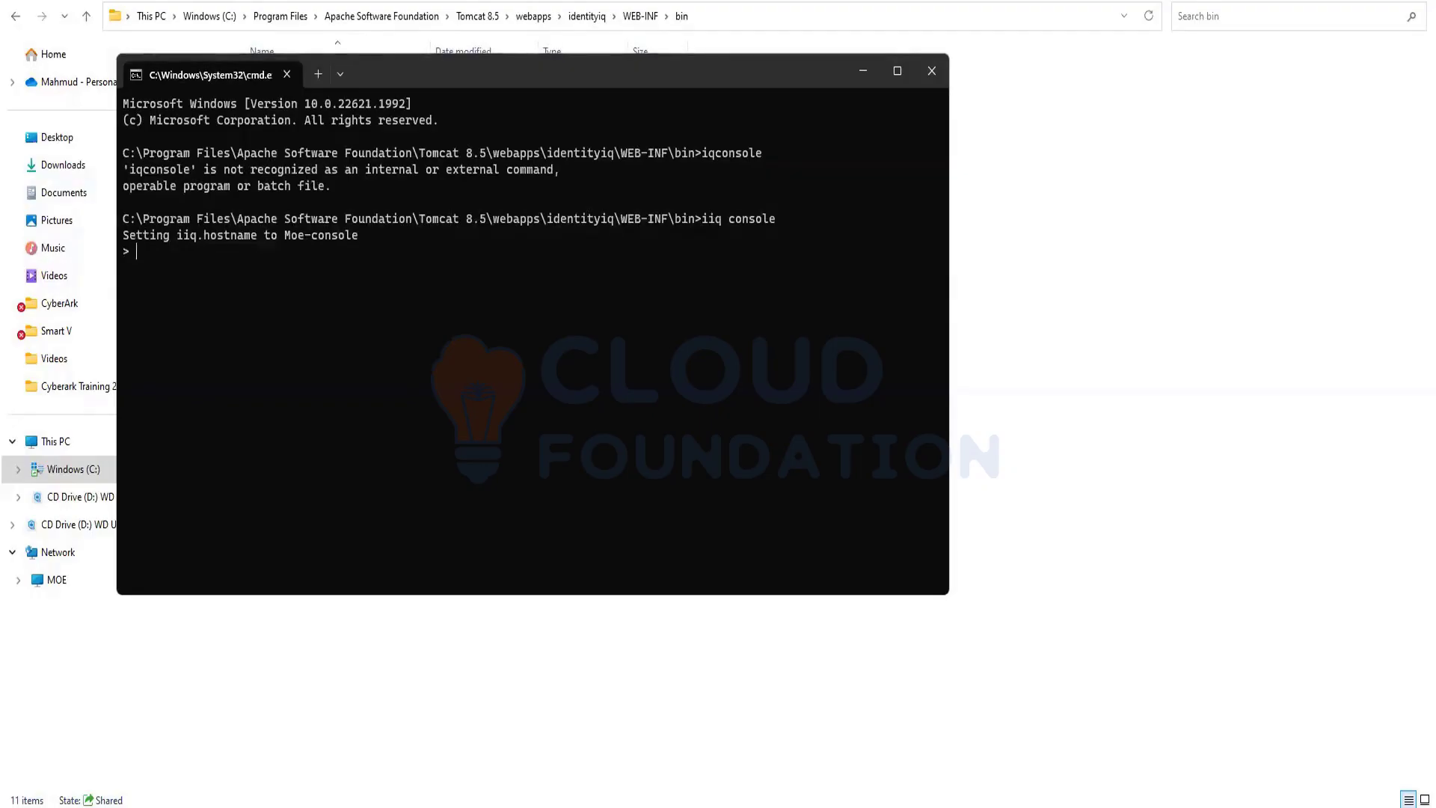
Import init-lcm.xml in the iiq console to load the LCM workflows, then minimize the console
text(import)
key(BackSpace)
key(BackSpace)
key(Return)
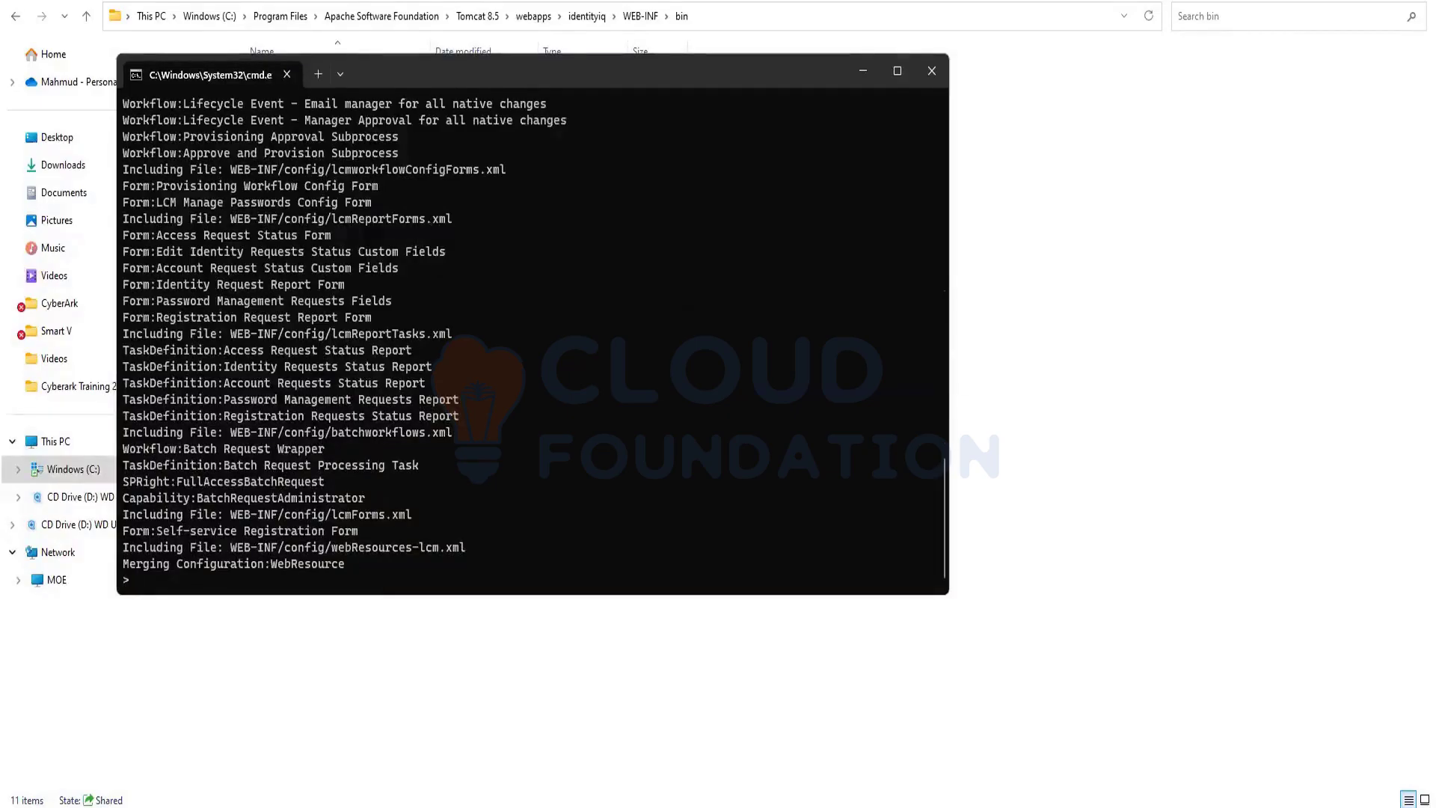
click(863, 70)
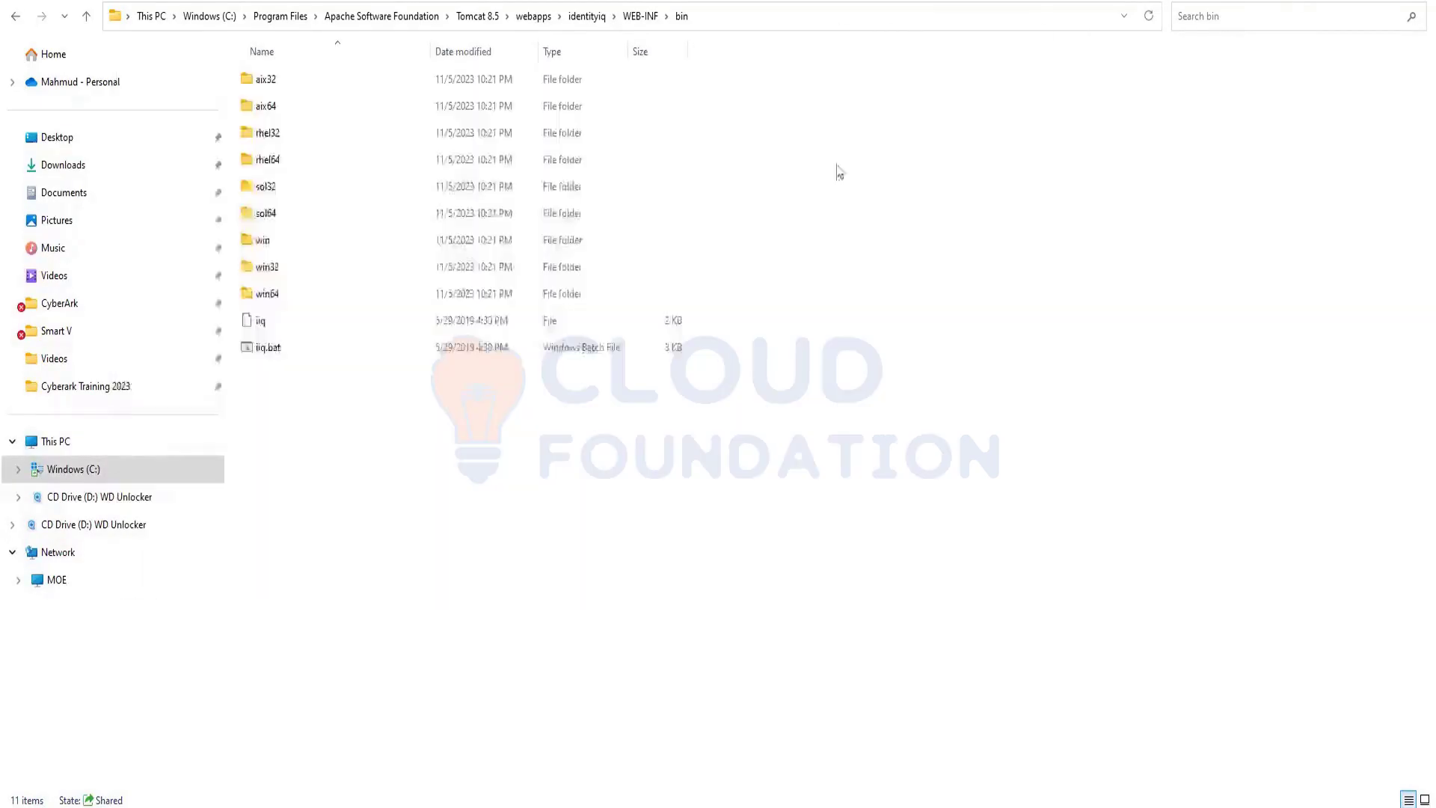
Log out of IdentityIQ and log back in, dismissing Chrome's password warning
mouse_move(637, 806)
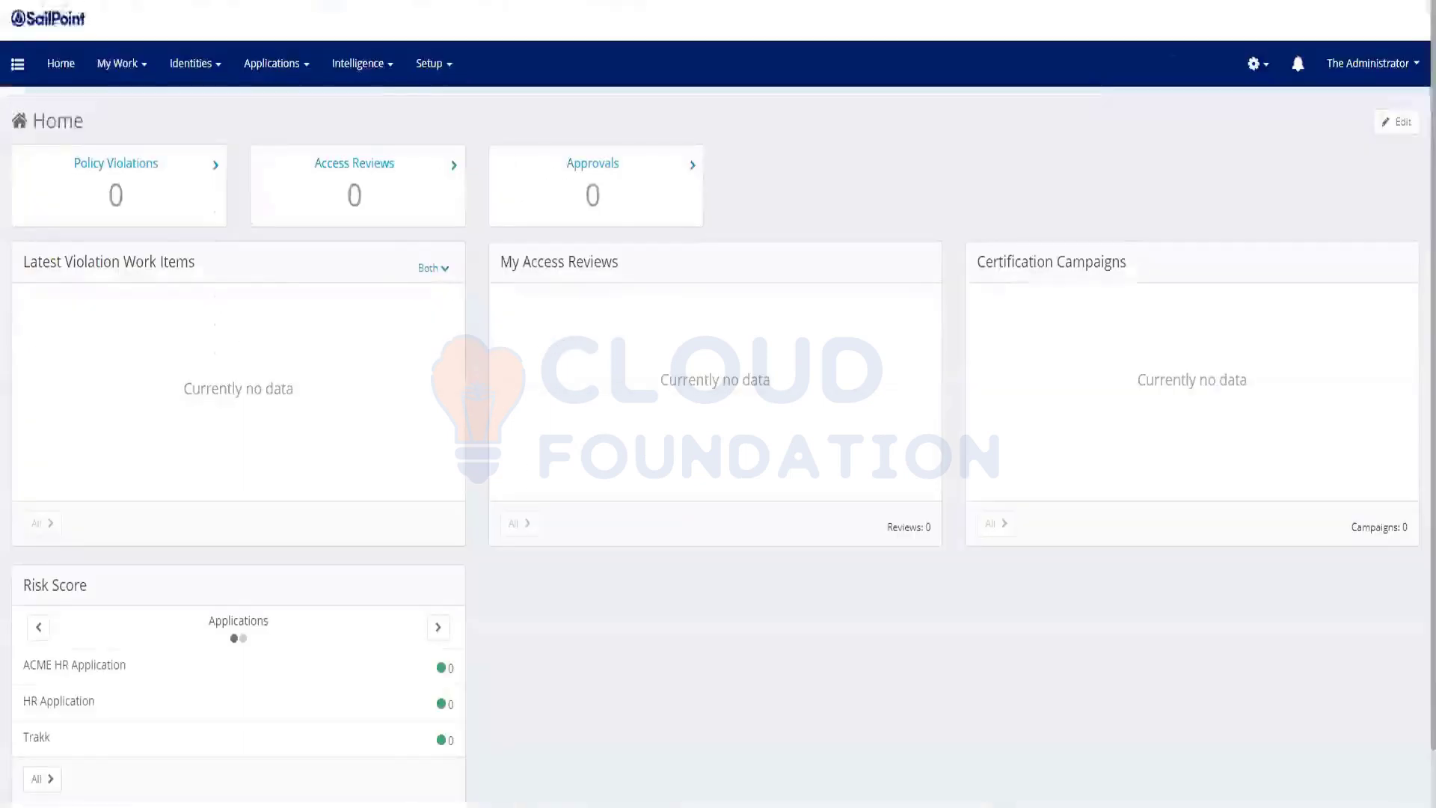
click(1395, 72)
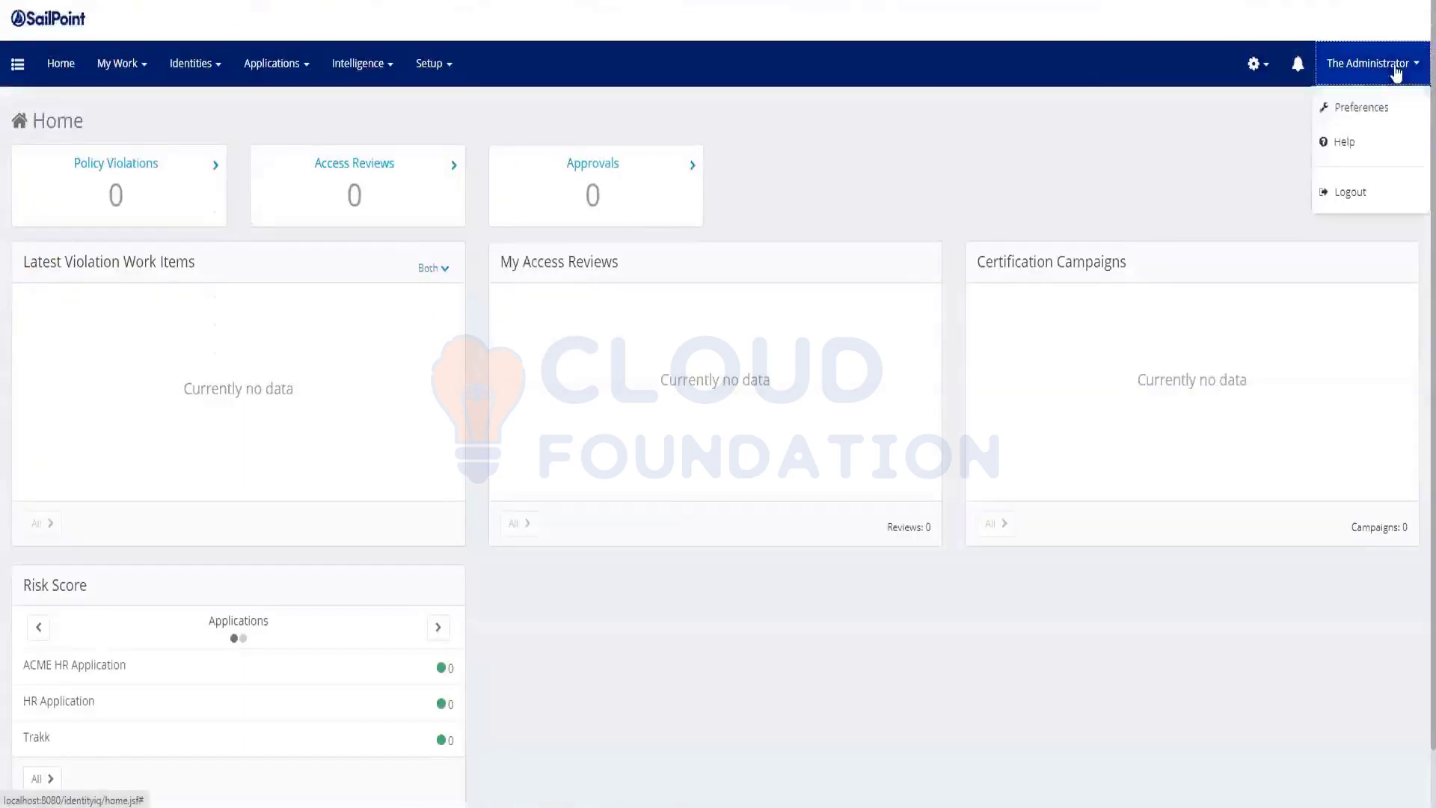
click(1348, 194)
click(724, 421)
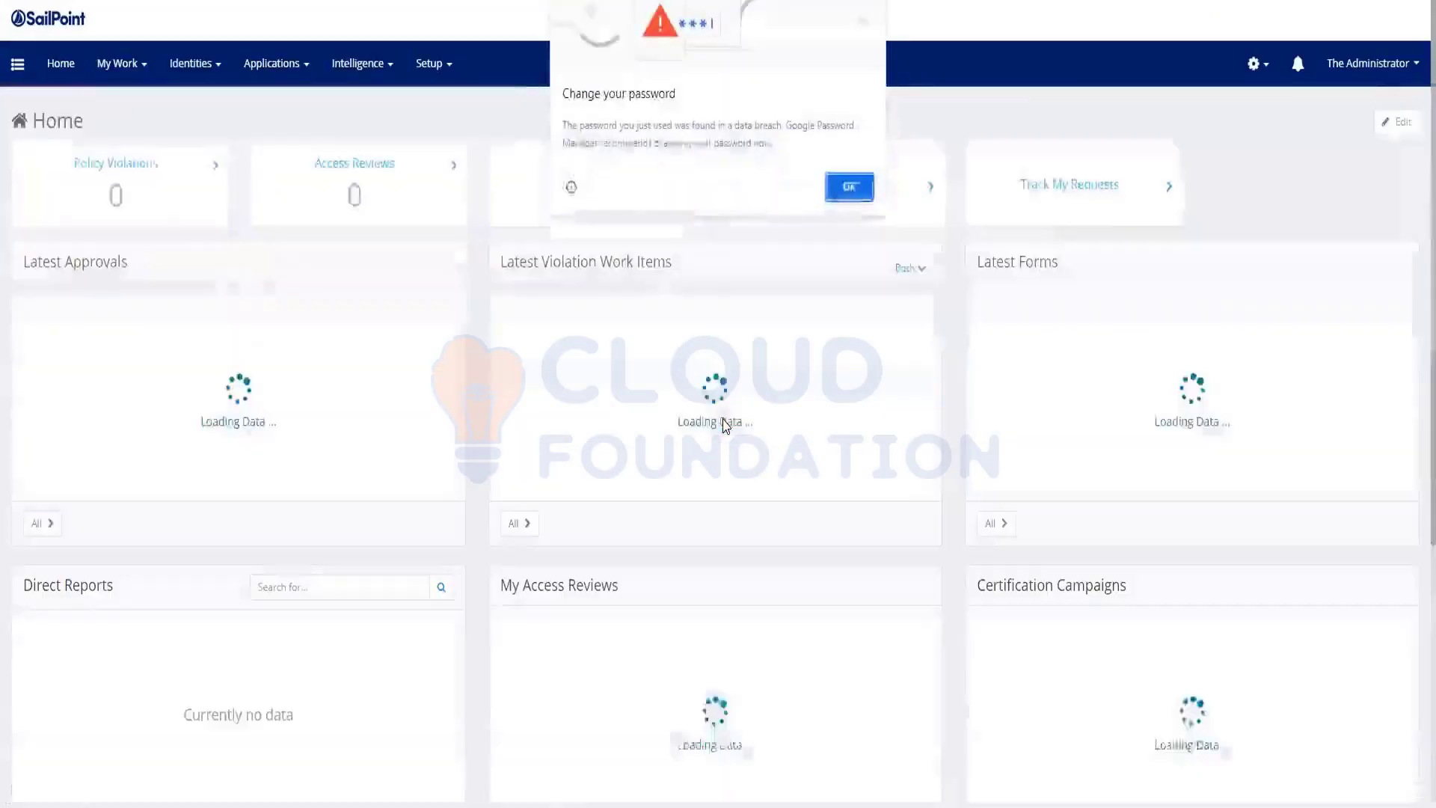
click(849, 187)
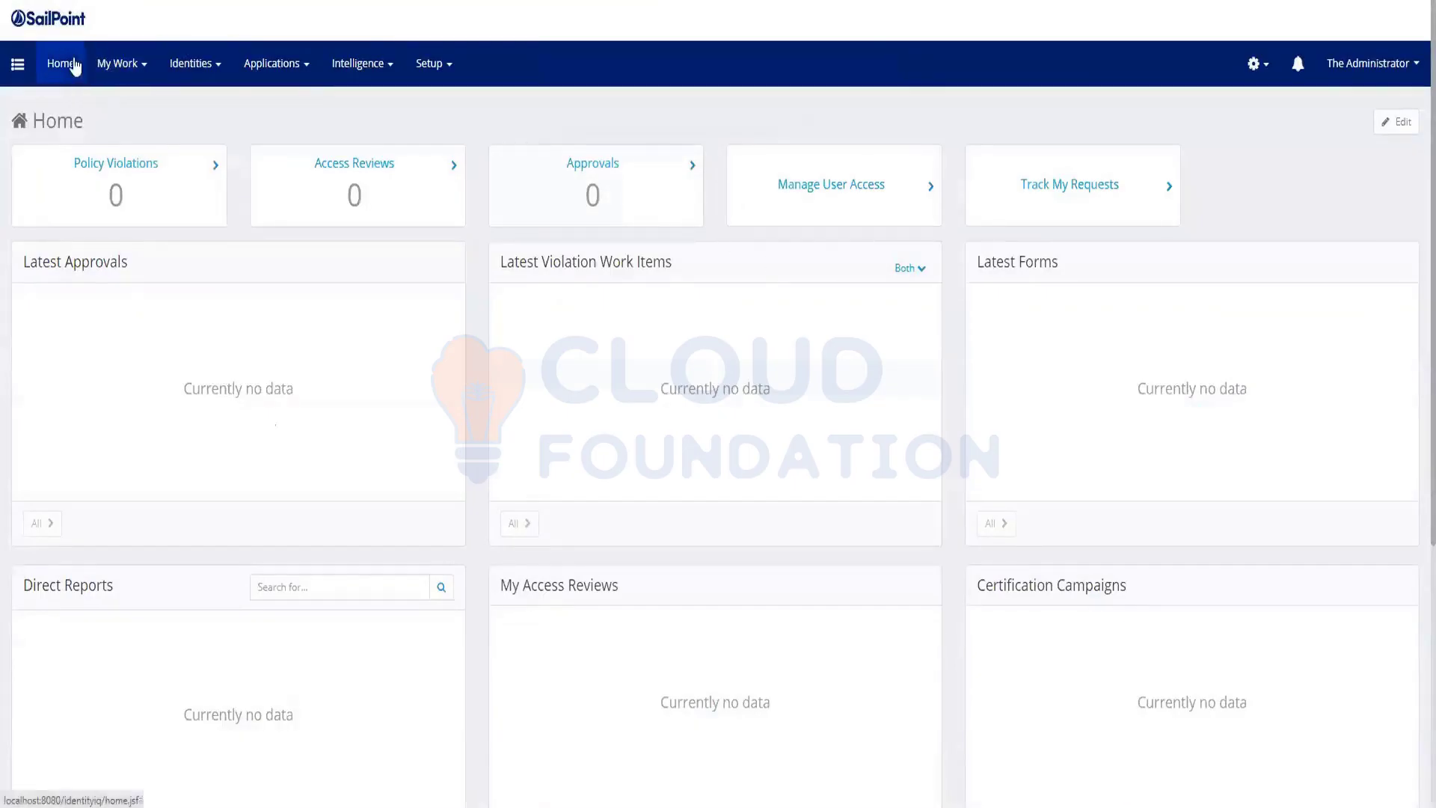
Glance at the system settings menu, then go to Applications > Entitlement Catalog
click(1257, 66)
click(1034, 110)
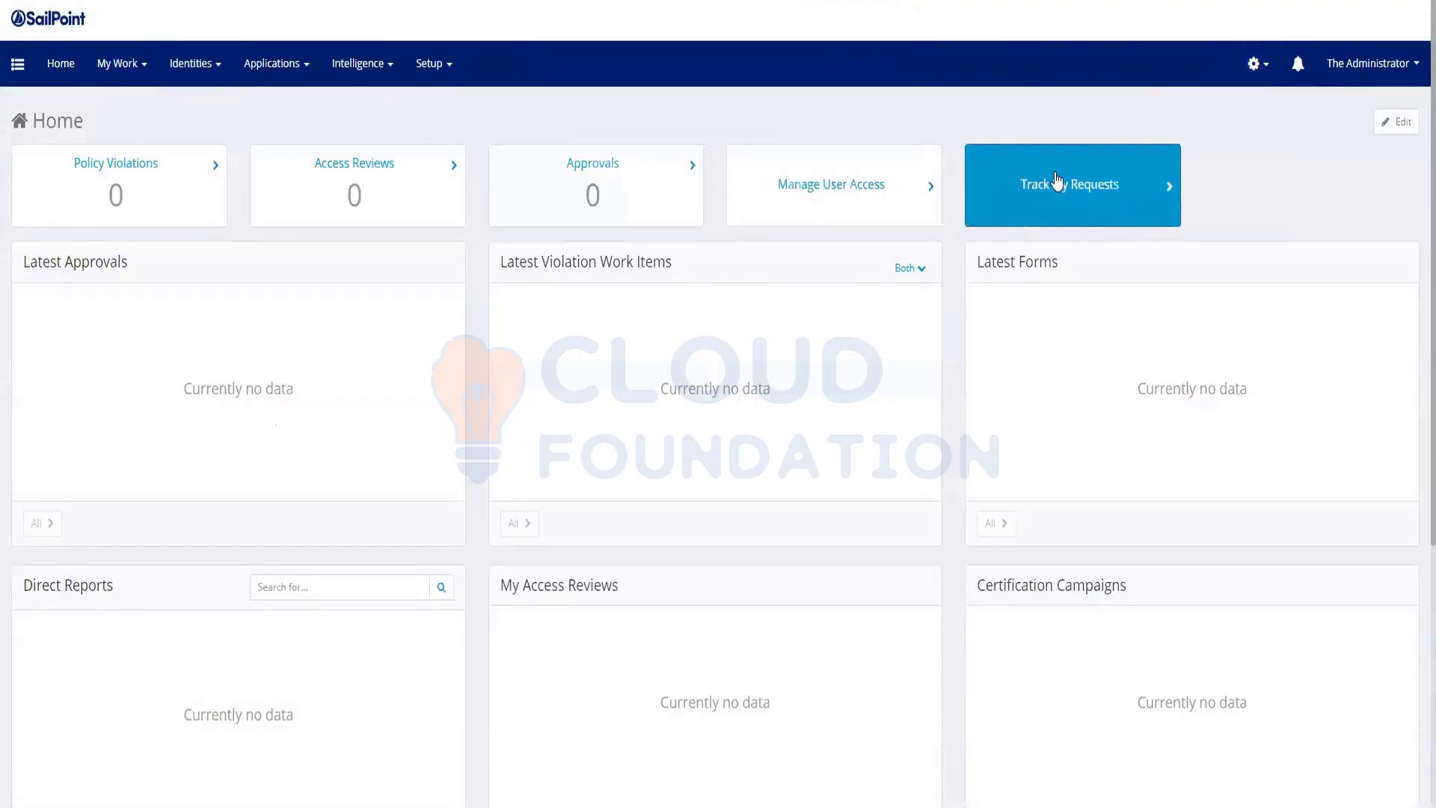
click(270, 67)
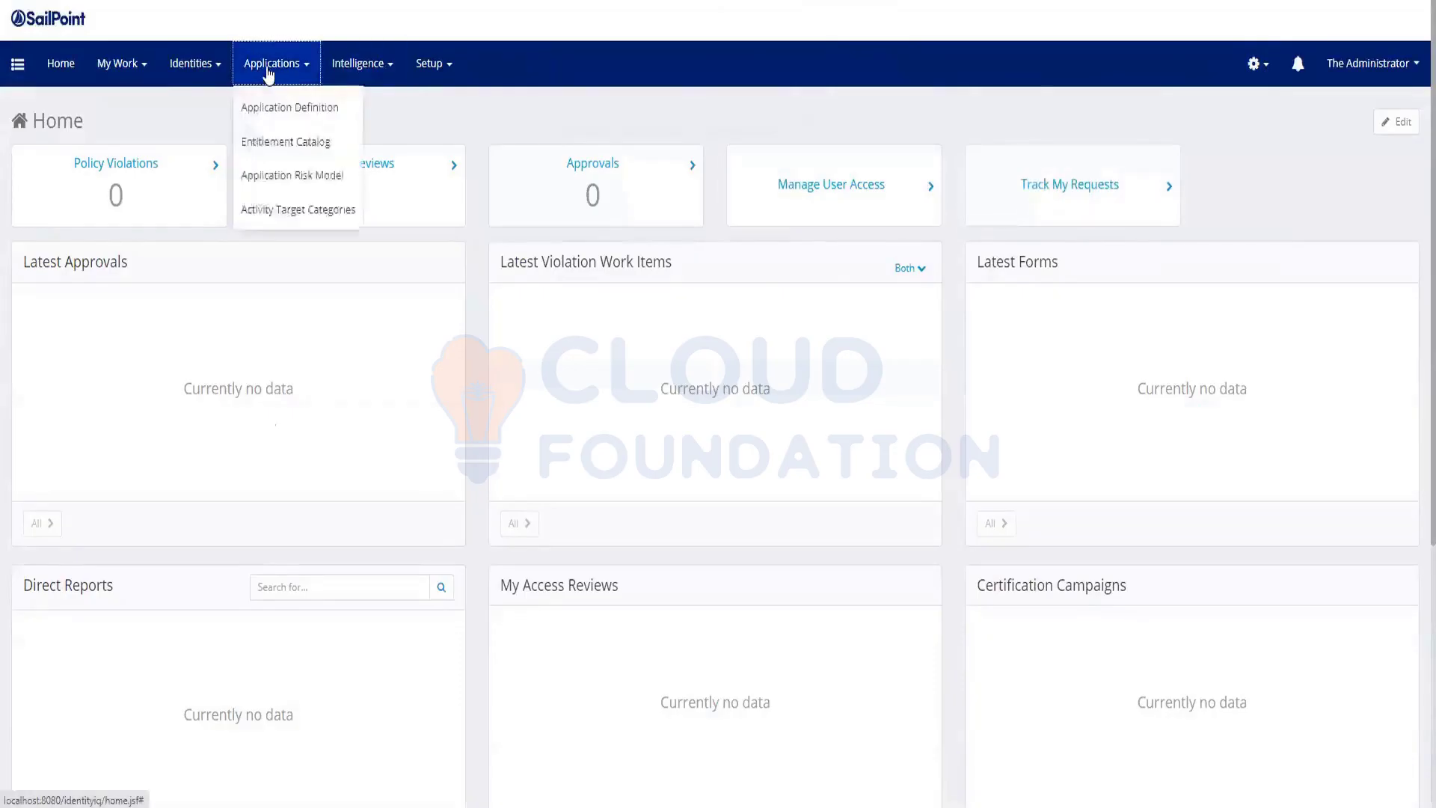
click(282, 144)
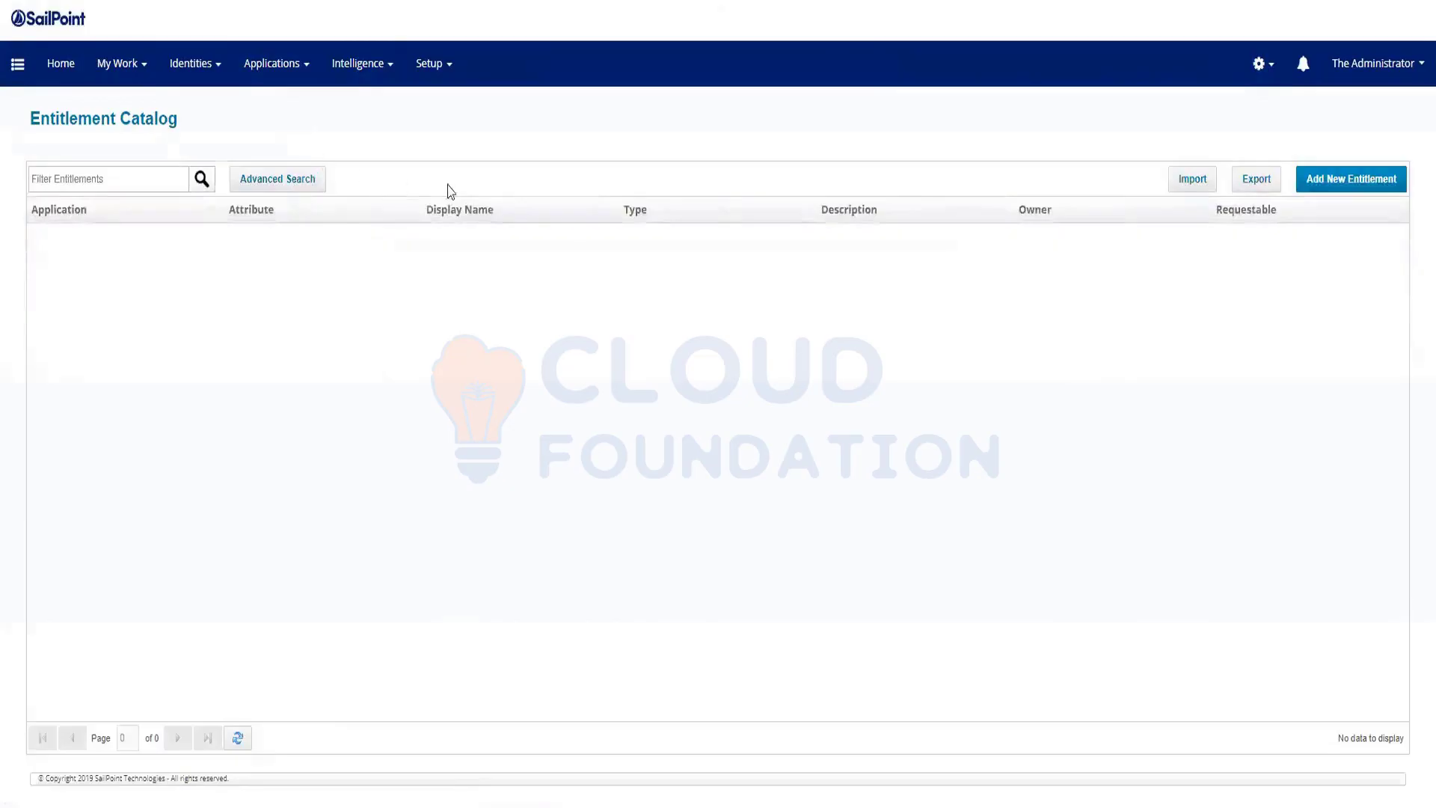
Browse the Setup and system settings menus without choosing anything
click(1344, 183)
click(439, 68)
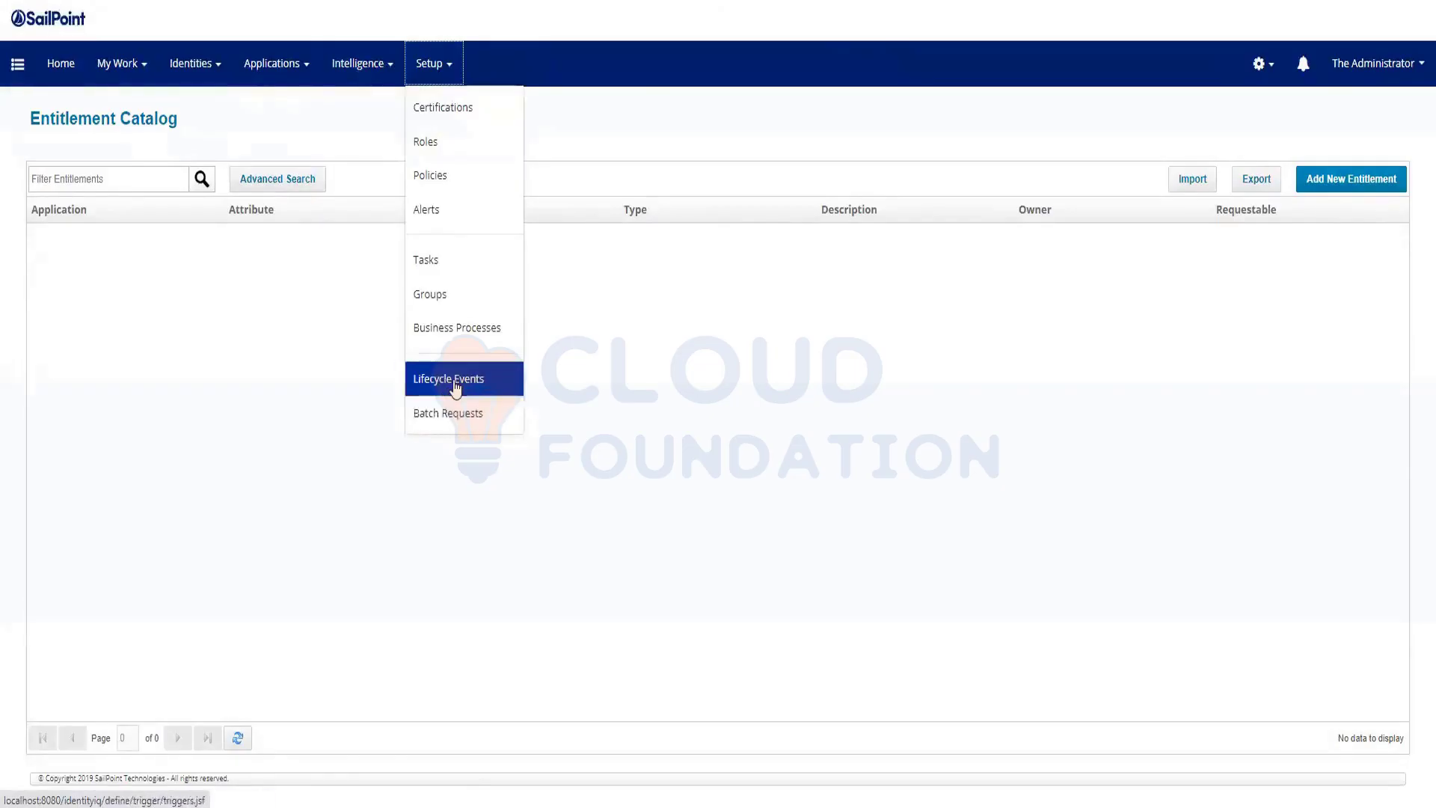
click(595, 325)
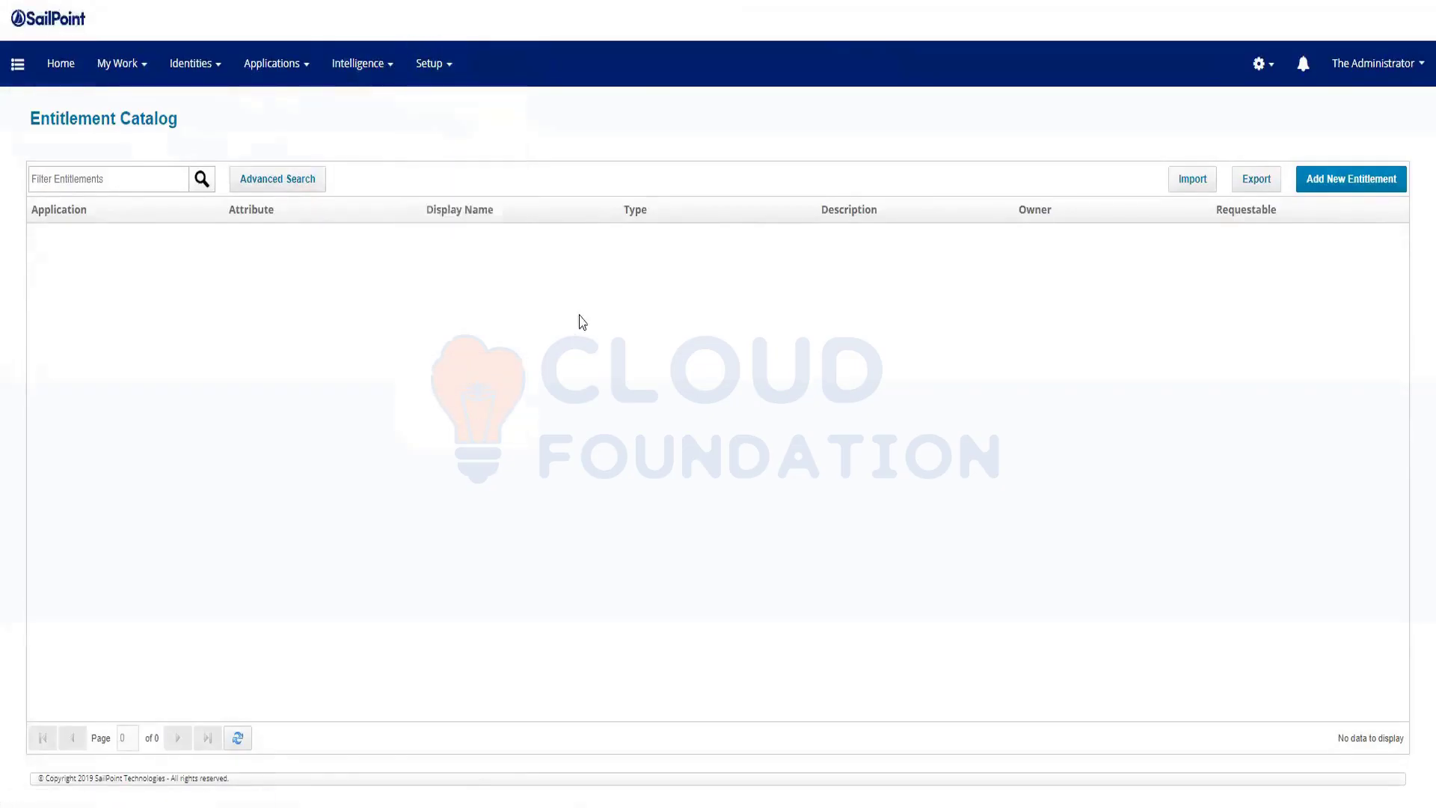
click(439, 73)
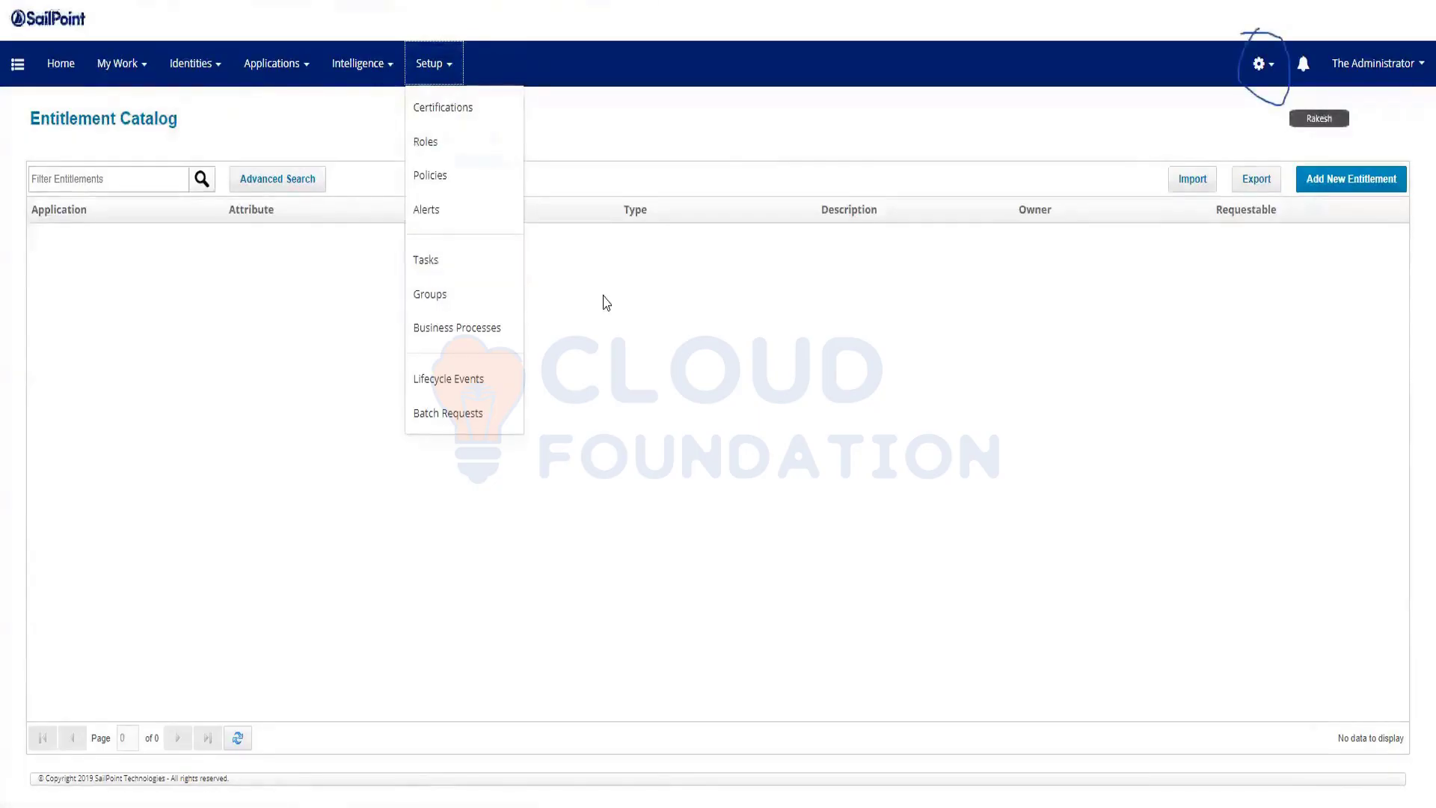
click(1267, 65)
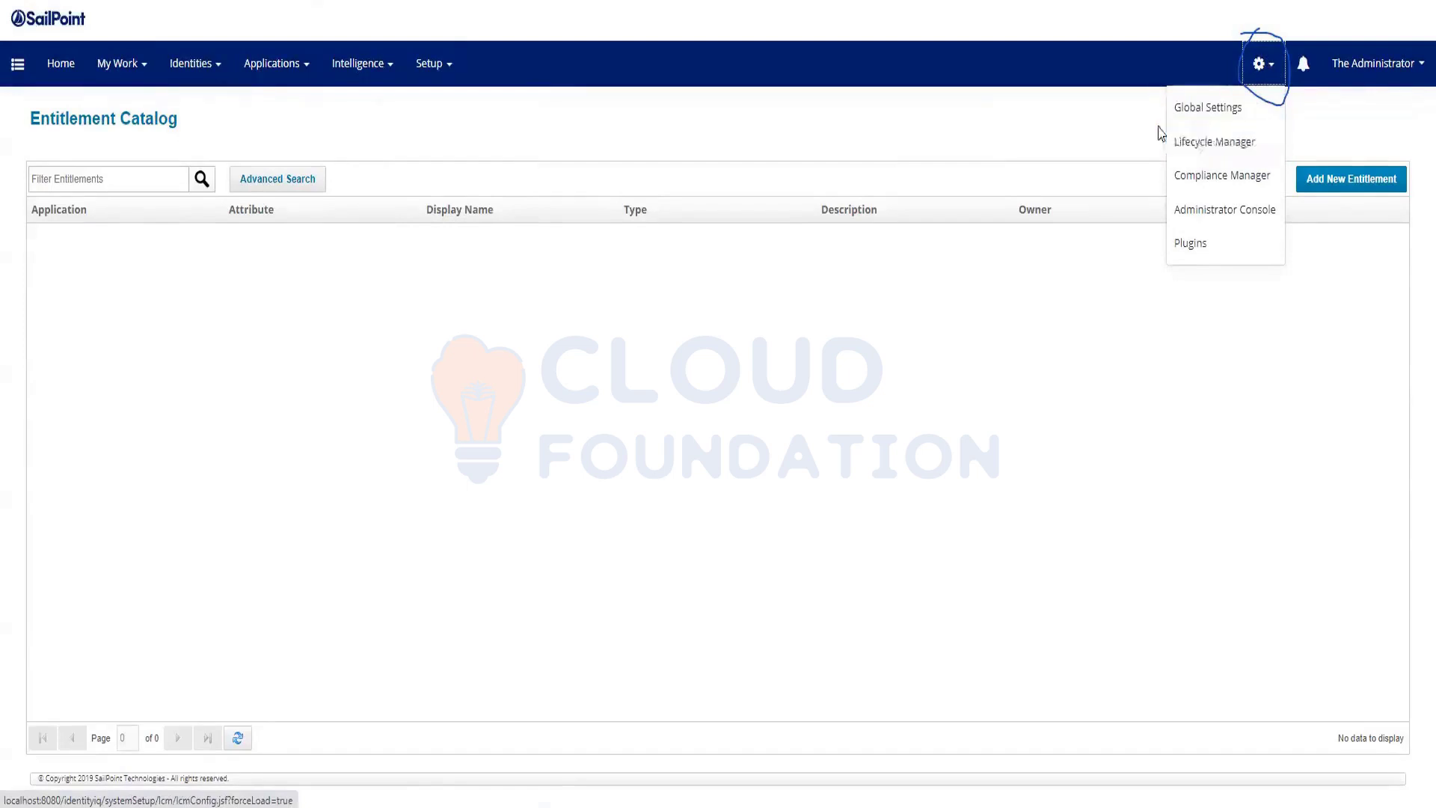
click(1087, 135)
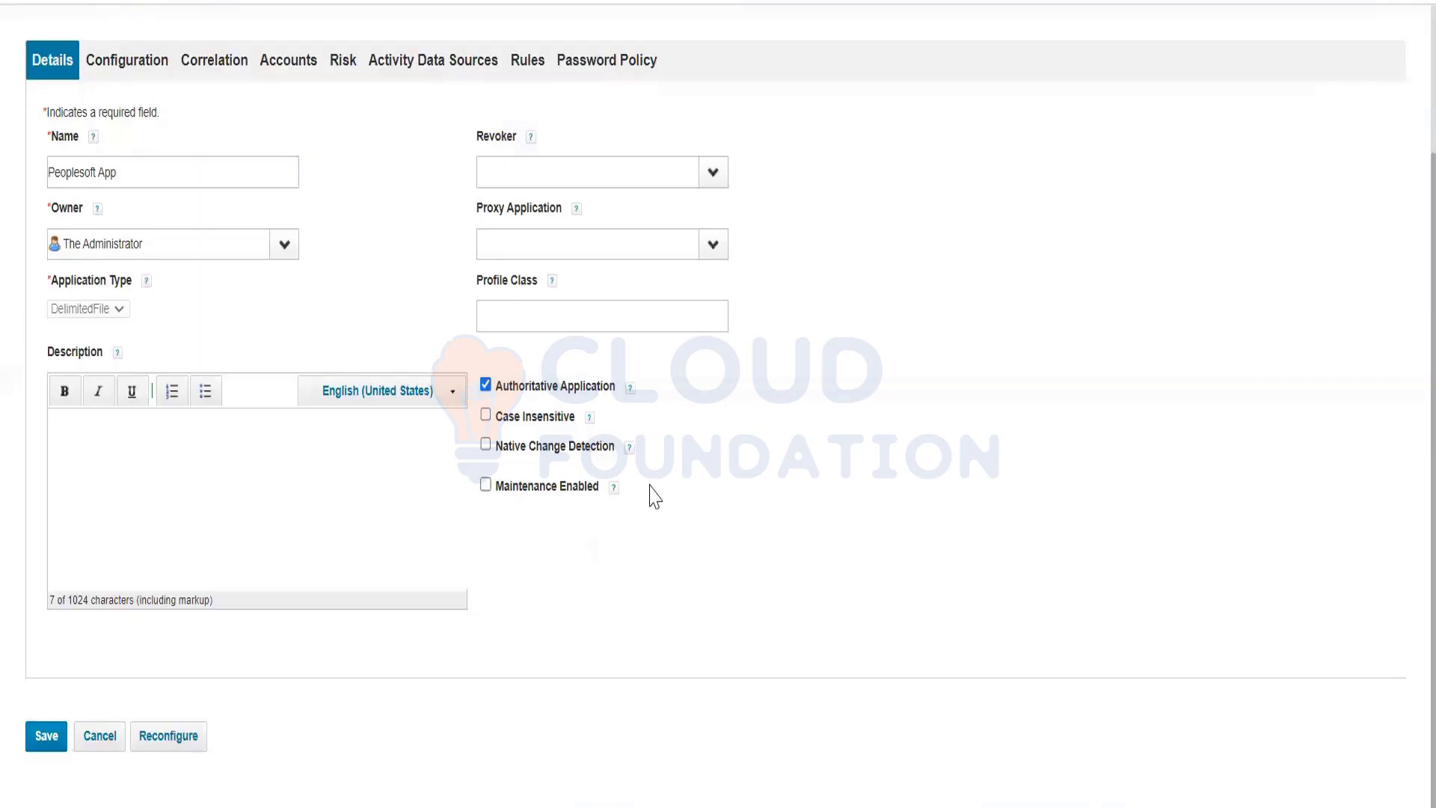
Return to Applications > Entitlement Catalog, then switch to the Windows Server VM in VirtualBox
scroll(605, 110, up, 3)
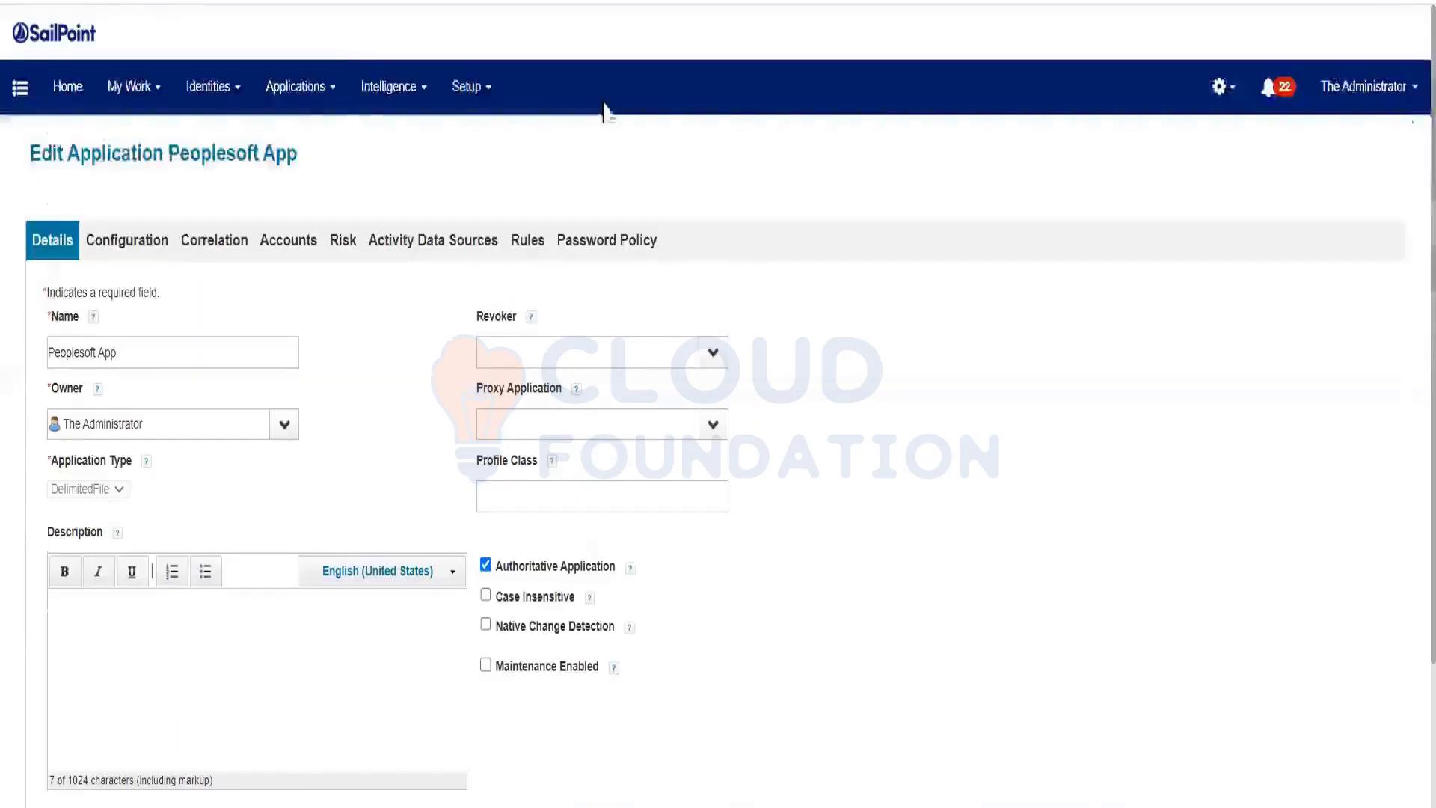
click(296, 96)
click(321, 187)
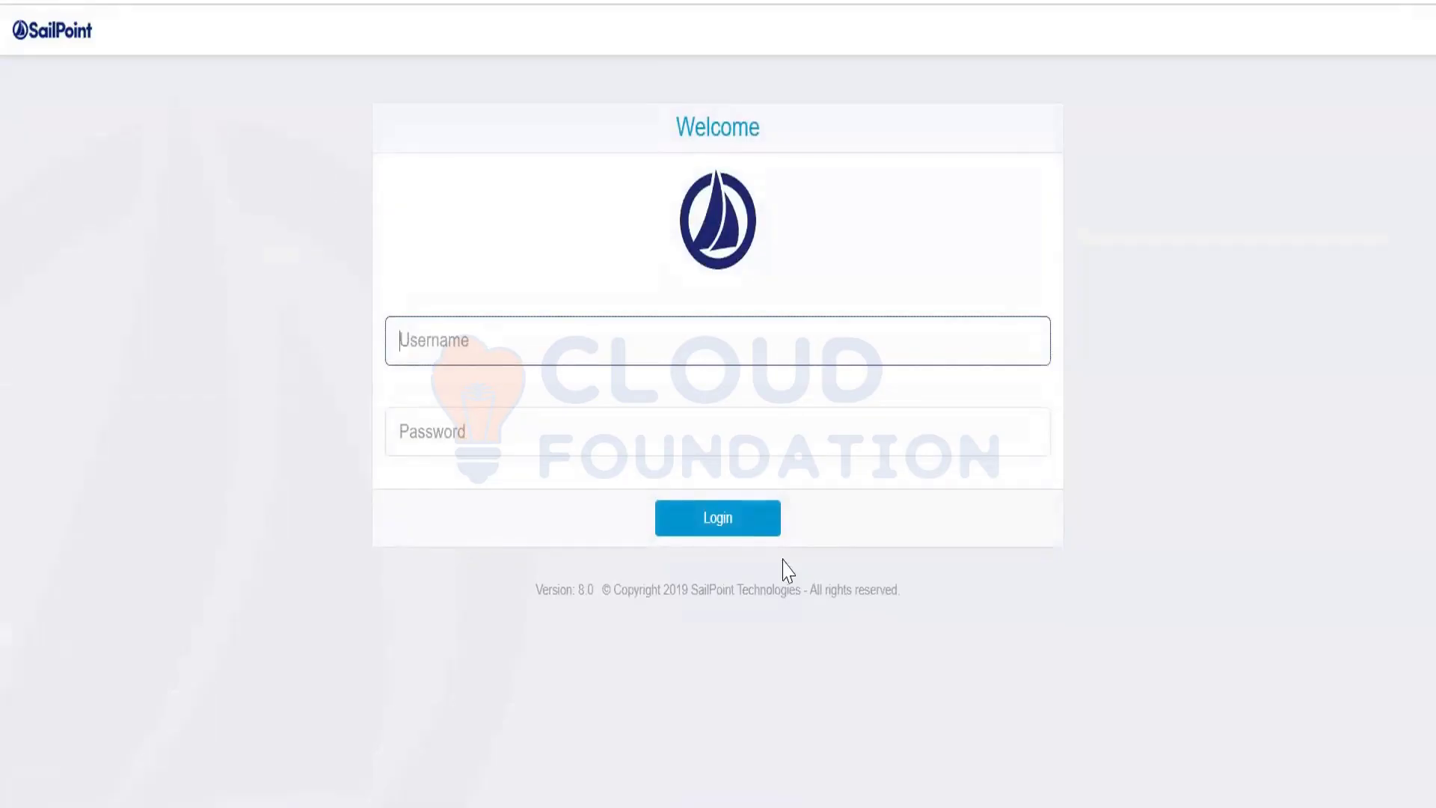
click(814, 805)
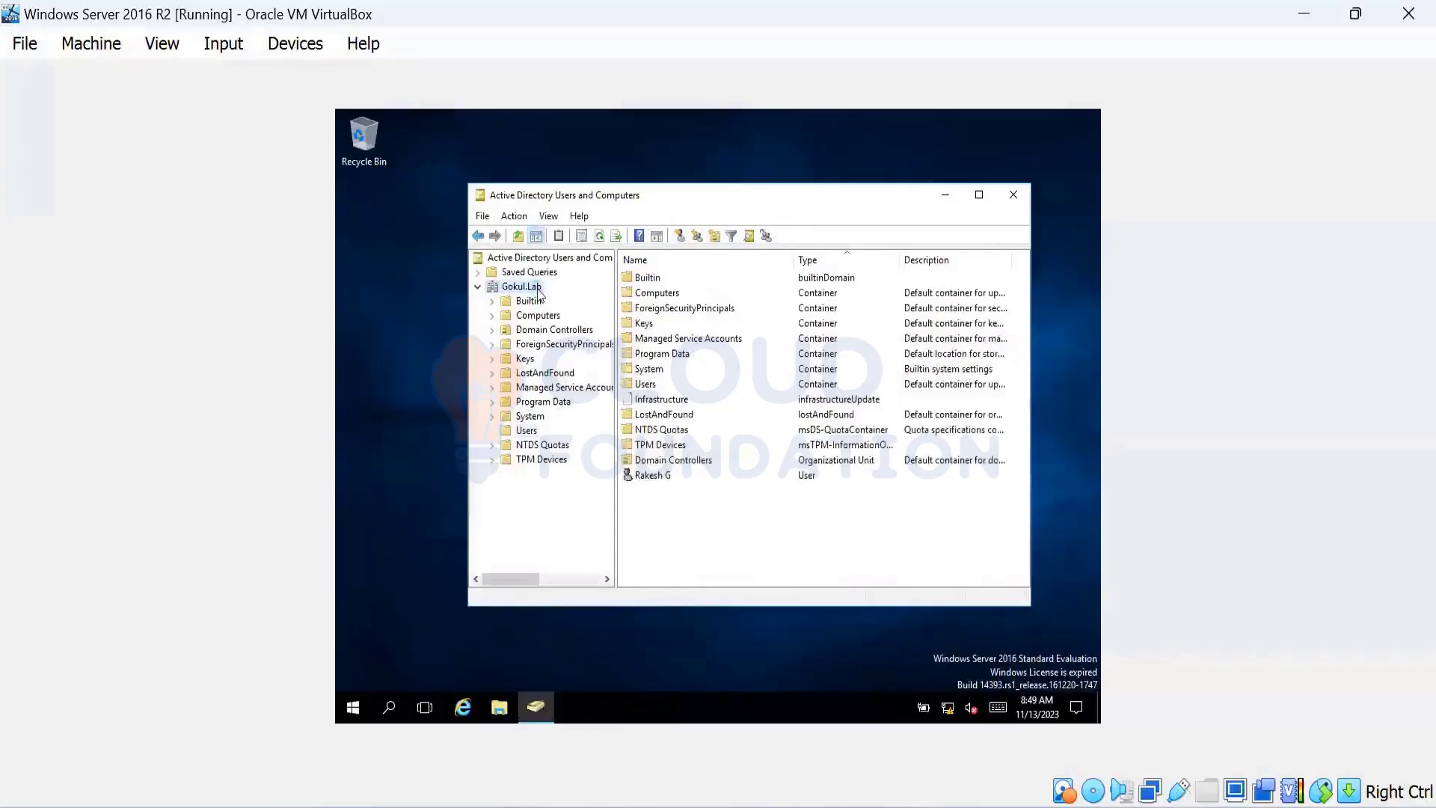
Search the Gokul.Lab domain in Active Directory for the 'read test pub' group; nothing is found
right_click(536, 287)
click(567, 317)
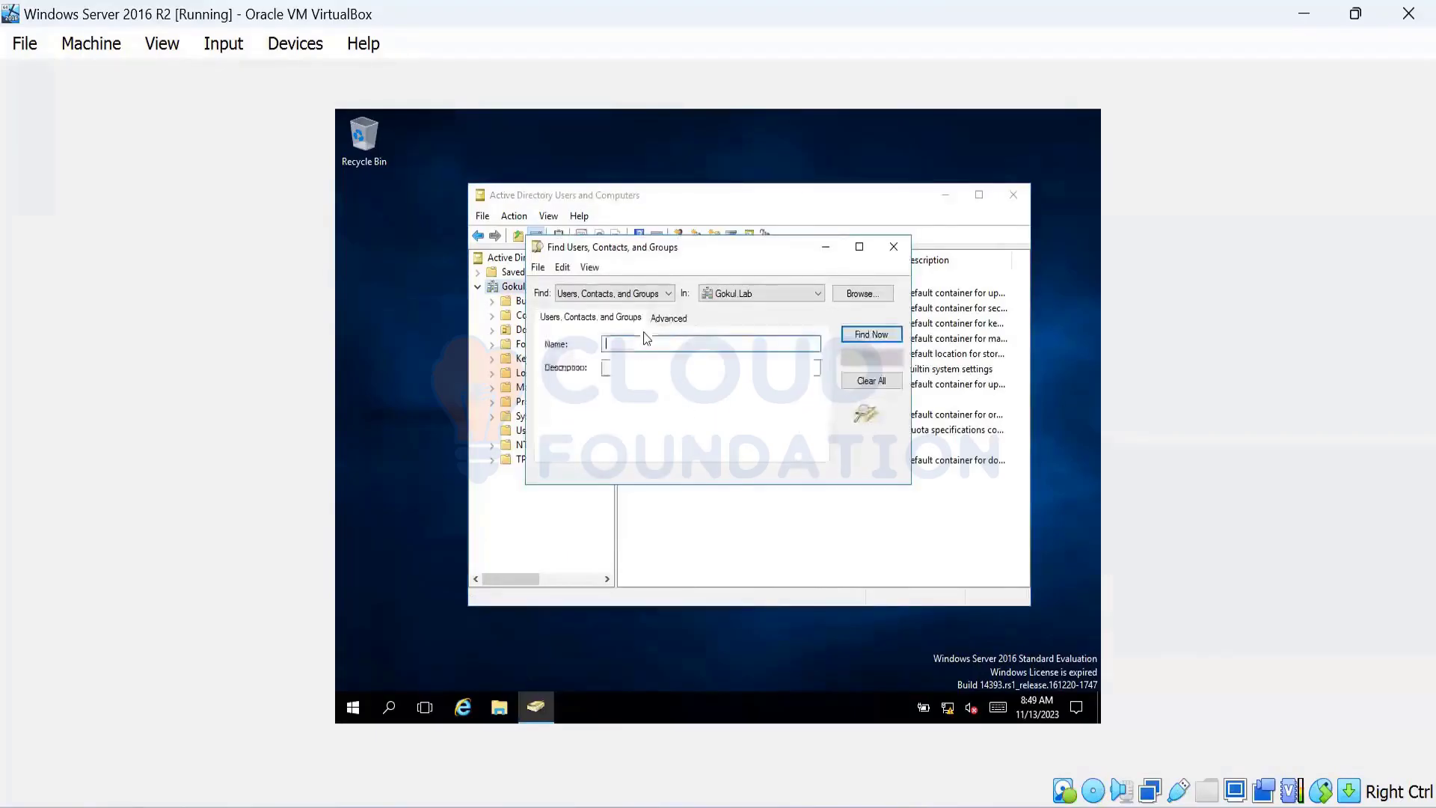
text(read)
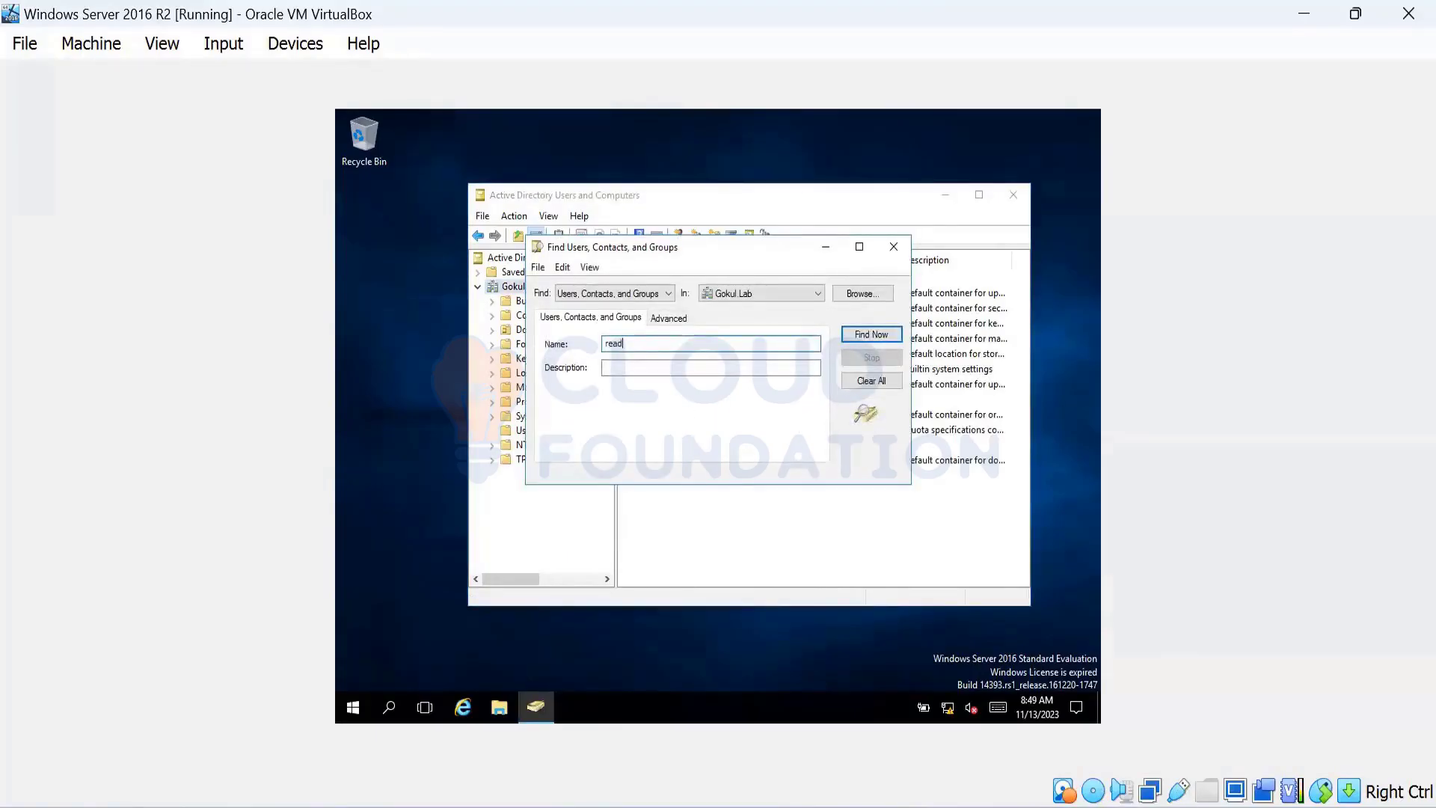
key(Return)
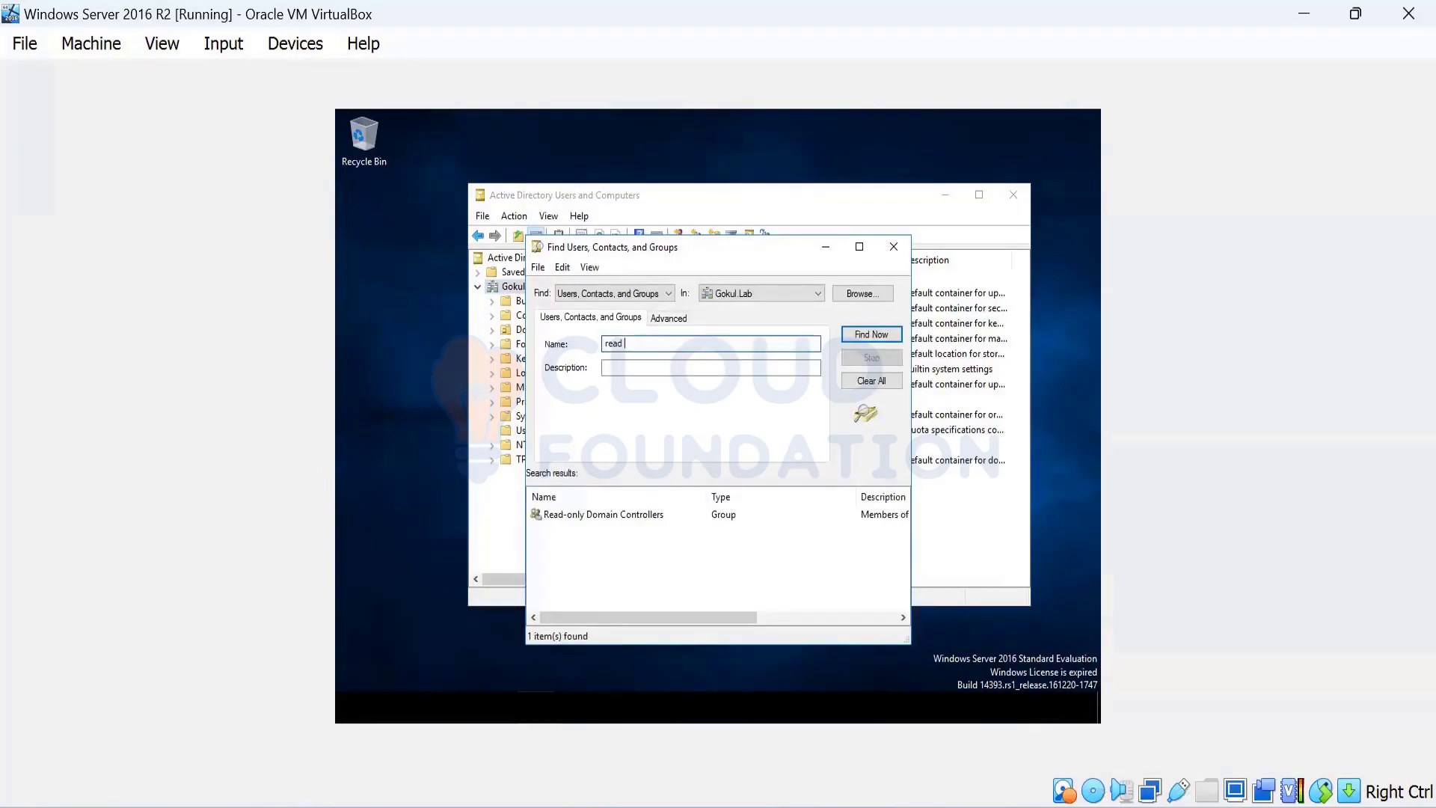
text(test pub)
key(Return)
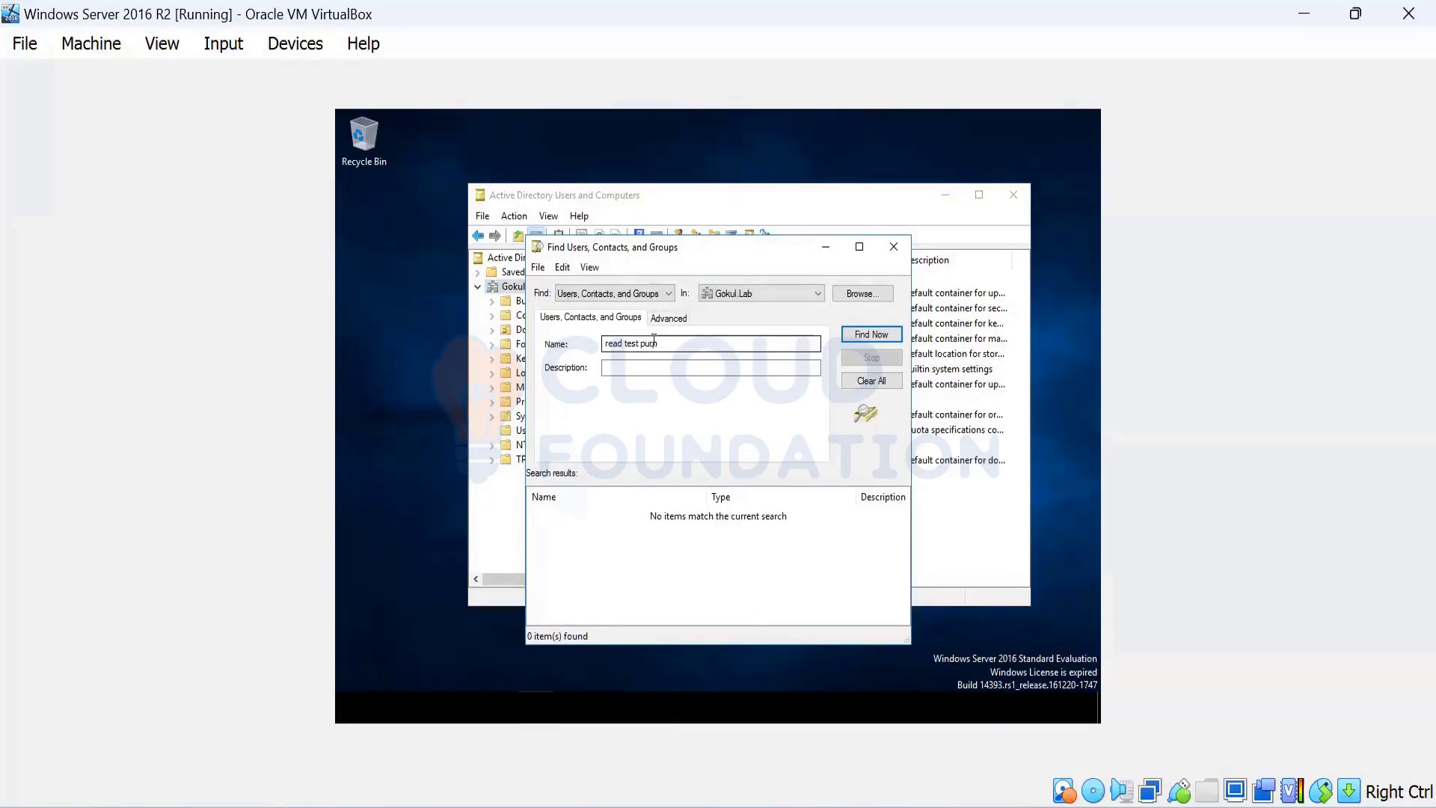
drag(757, 343, 507, 341)
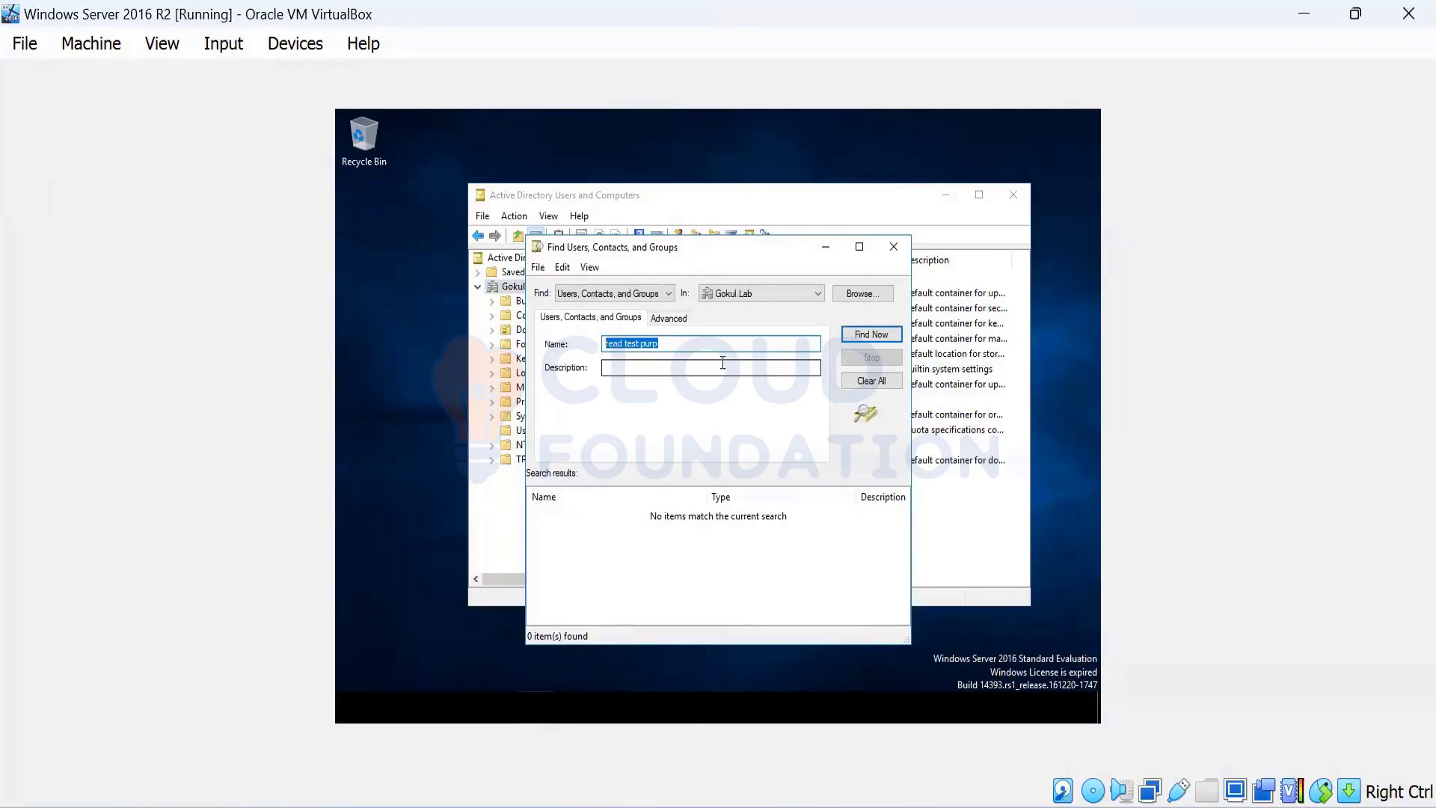
click(880, 335)
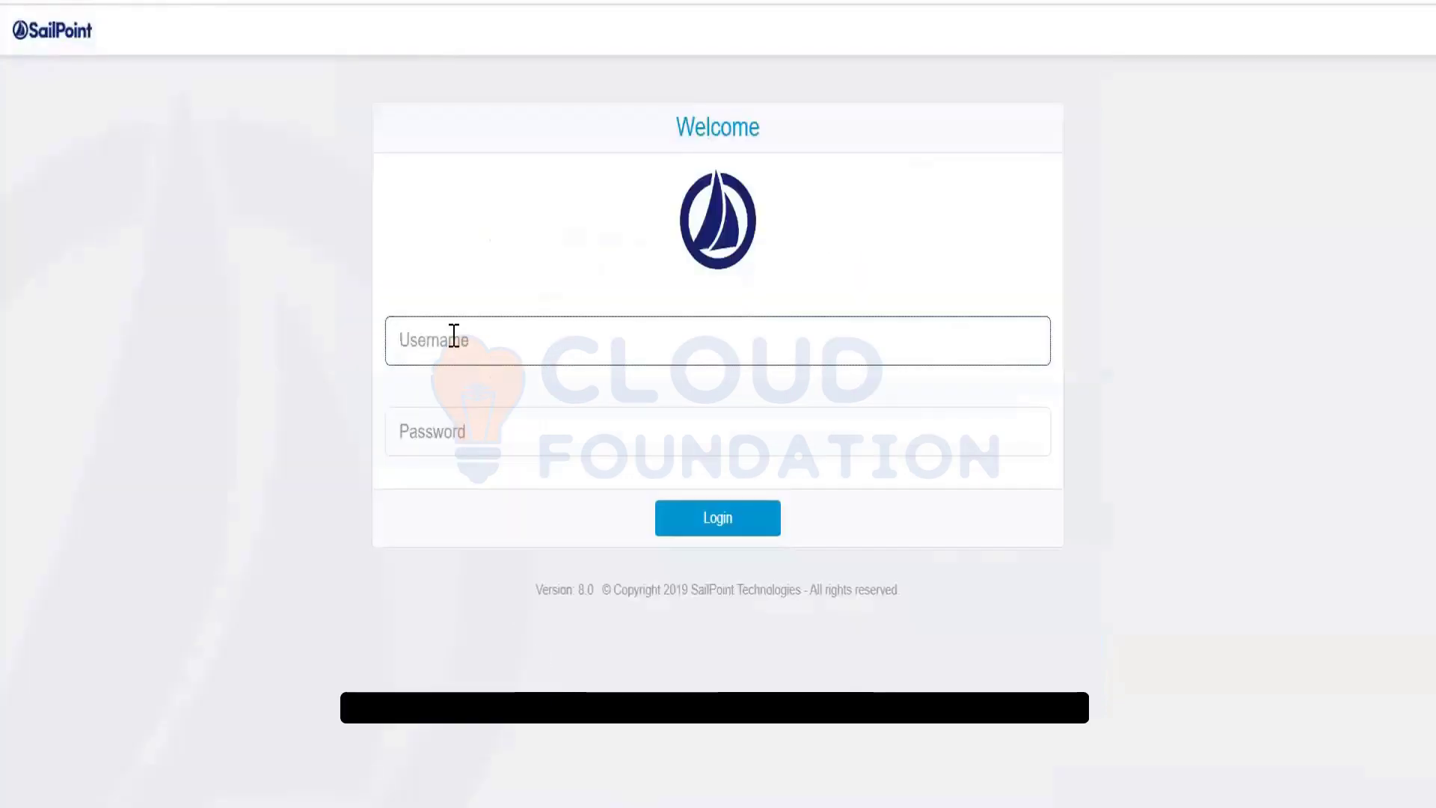
Log in to IdentityIQ as spadmin with the administrator password
text(spadmin)
key(Tab)
text(admin)
key(Return)
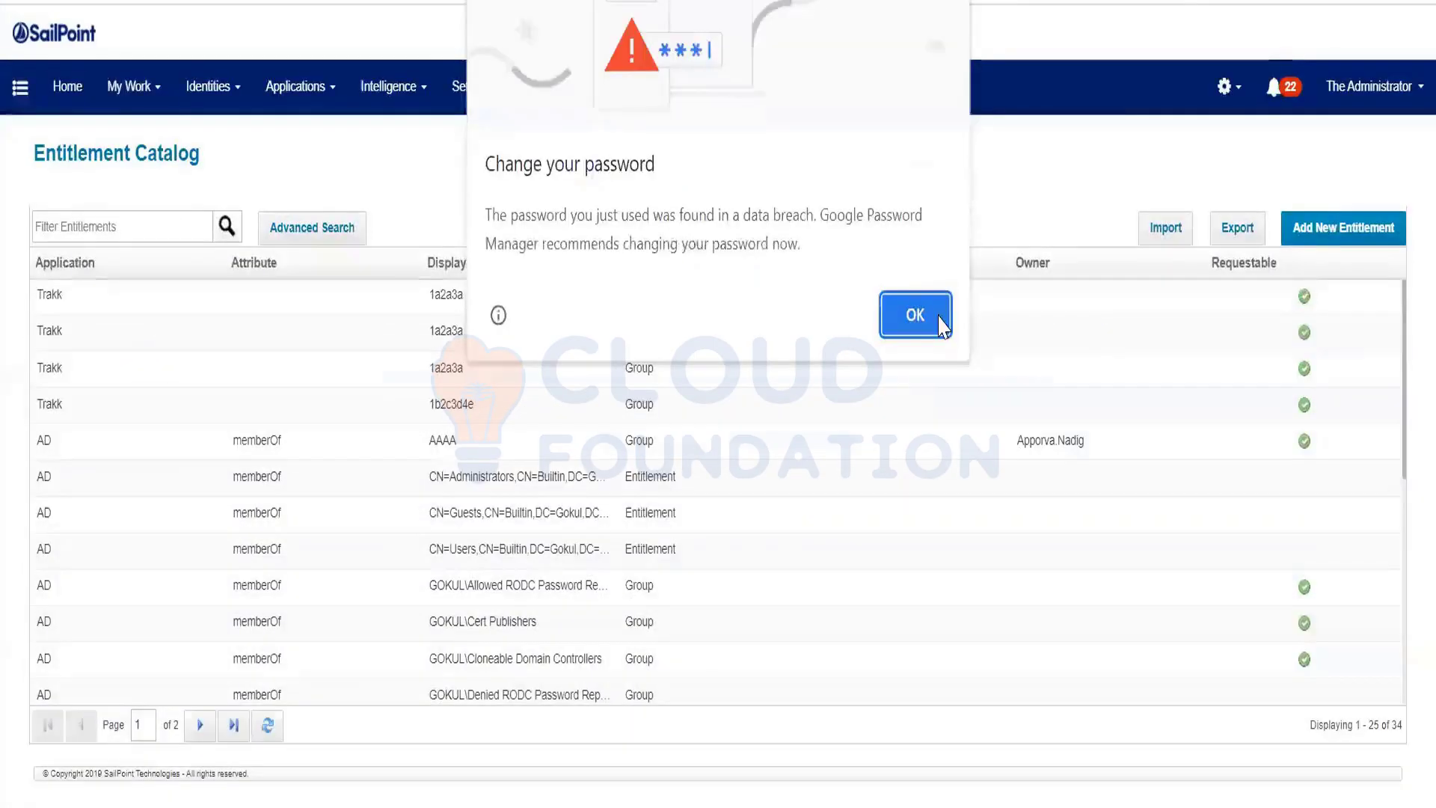
Start a new entitlement for the AD application and select its memberOf attribute
click(940, 323)
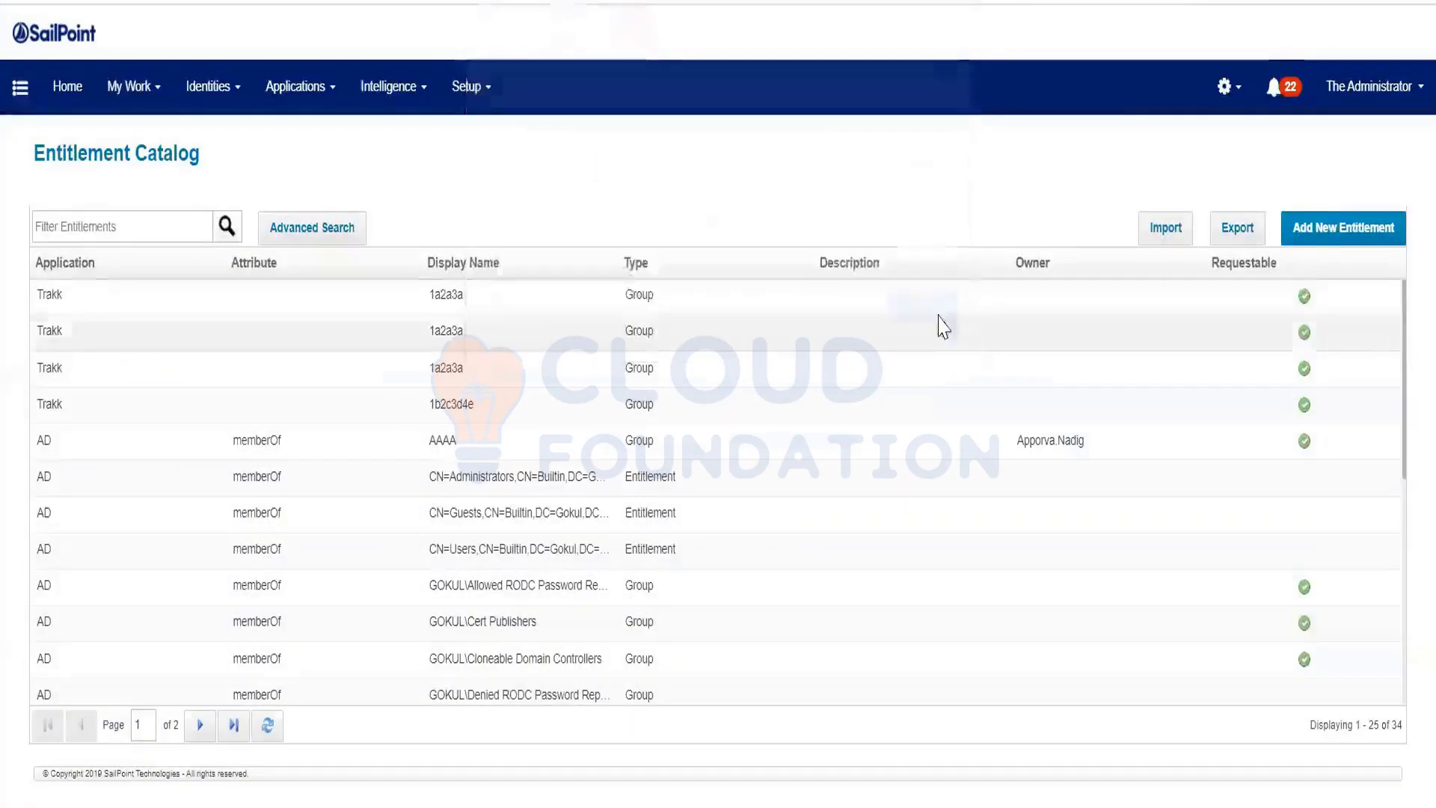
click(1358, 238)
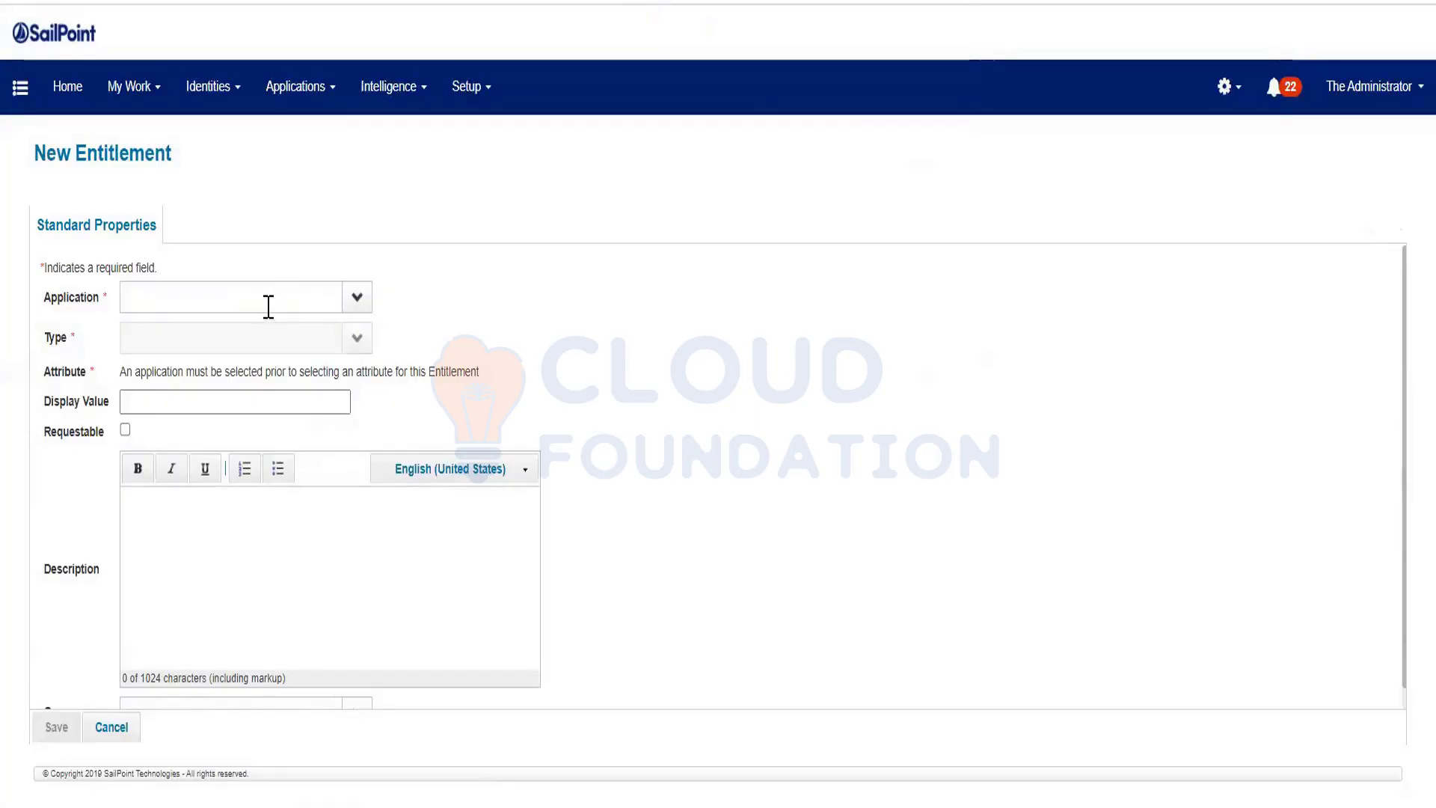
click(358, 299)
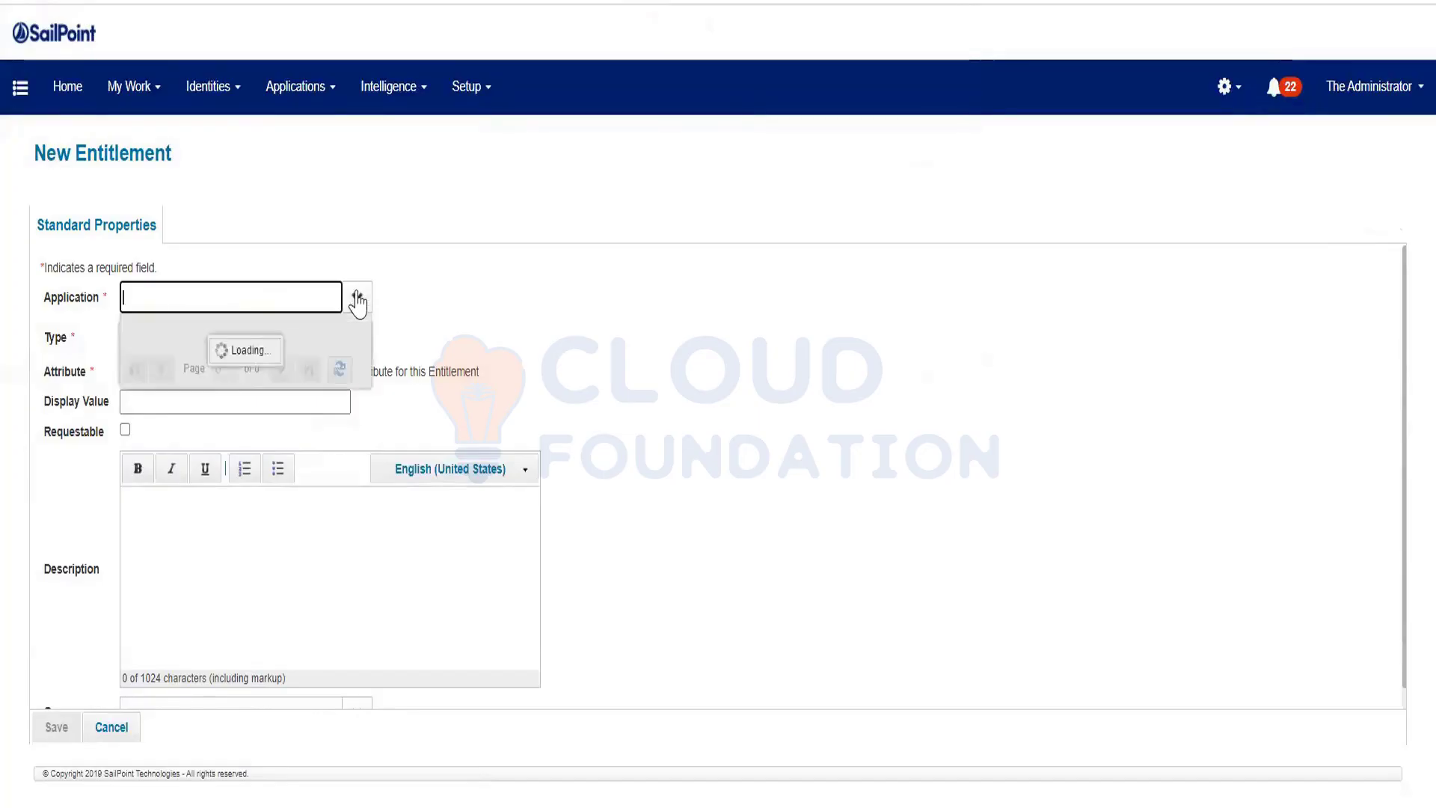
click(240, 336)
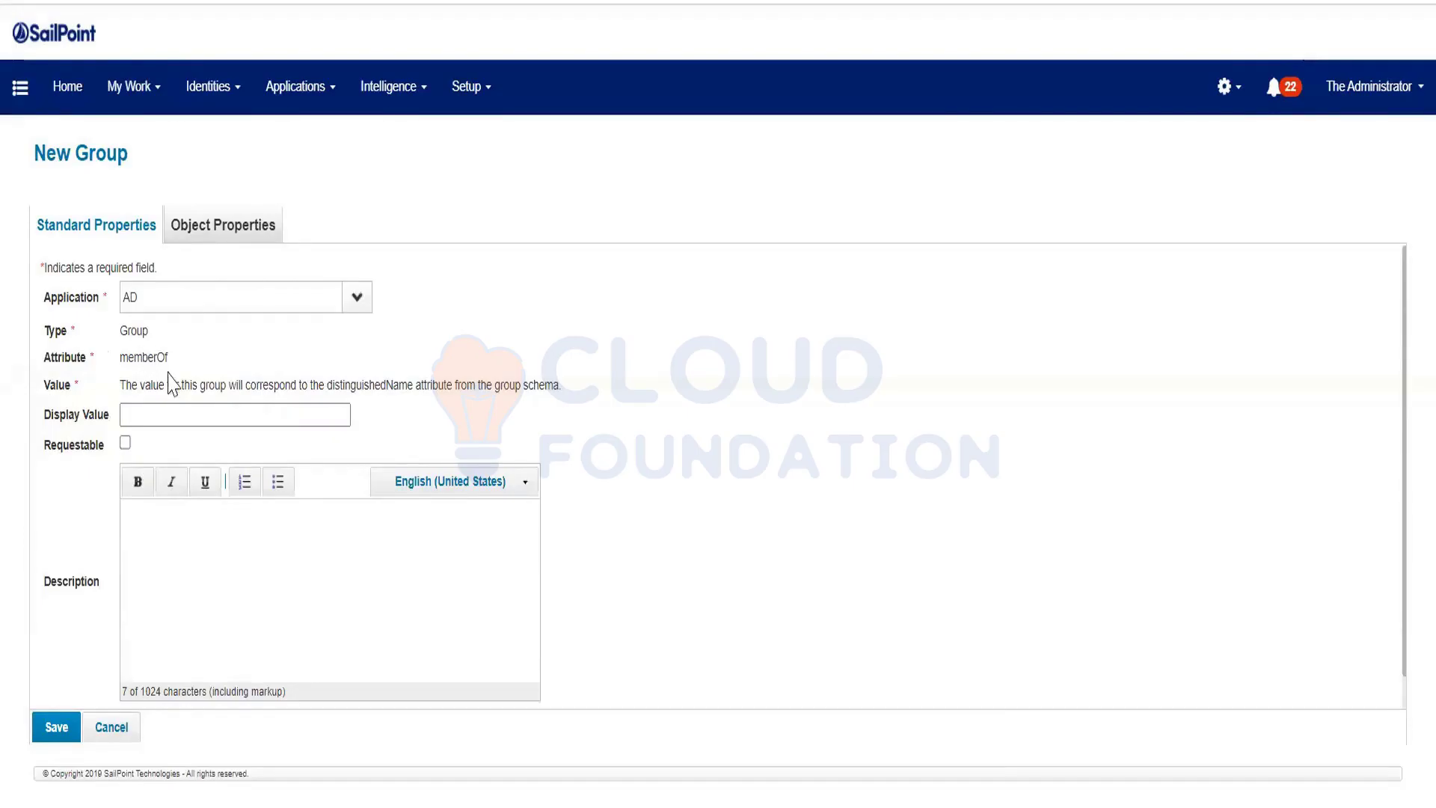
drag(169, 366, 120, 368)
Reload the browser tab and navigate back to the IdentityIQ home address
right_click(191, 1)
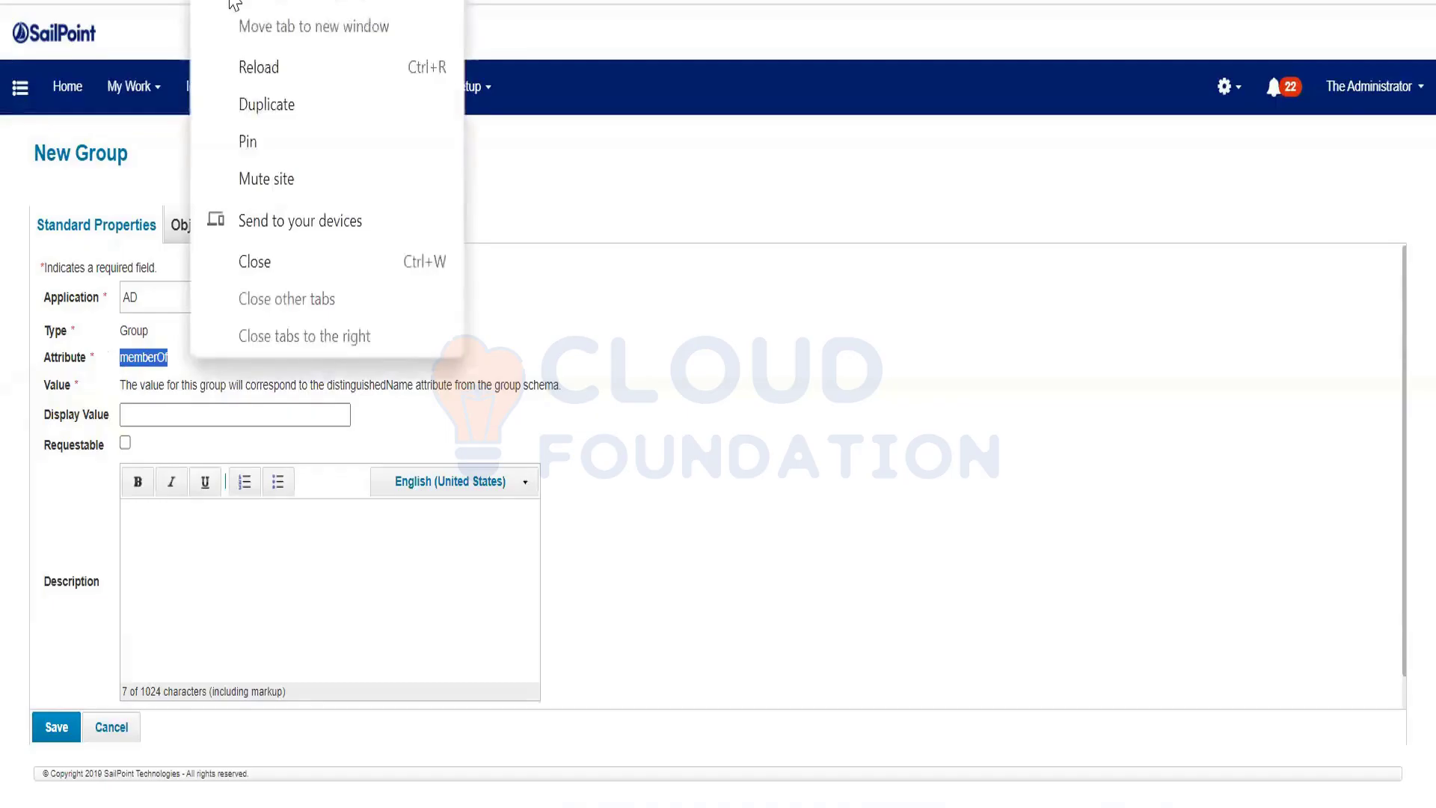
click(258, 66)
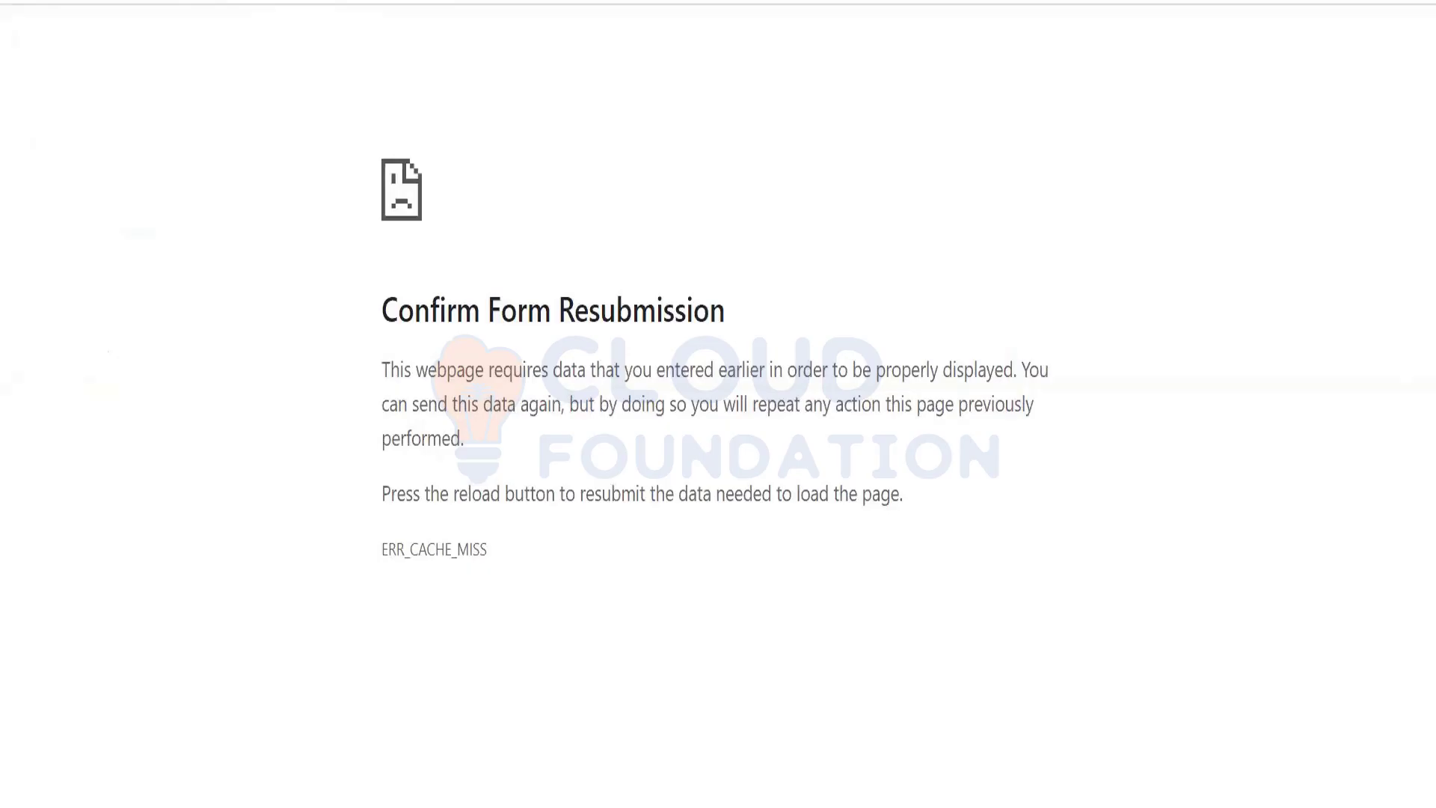
key(BackSpace)
key(Return)
click(300, 87)
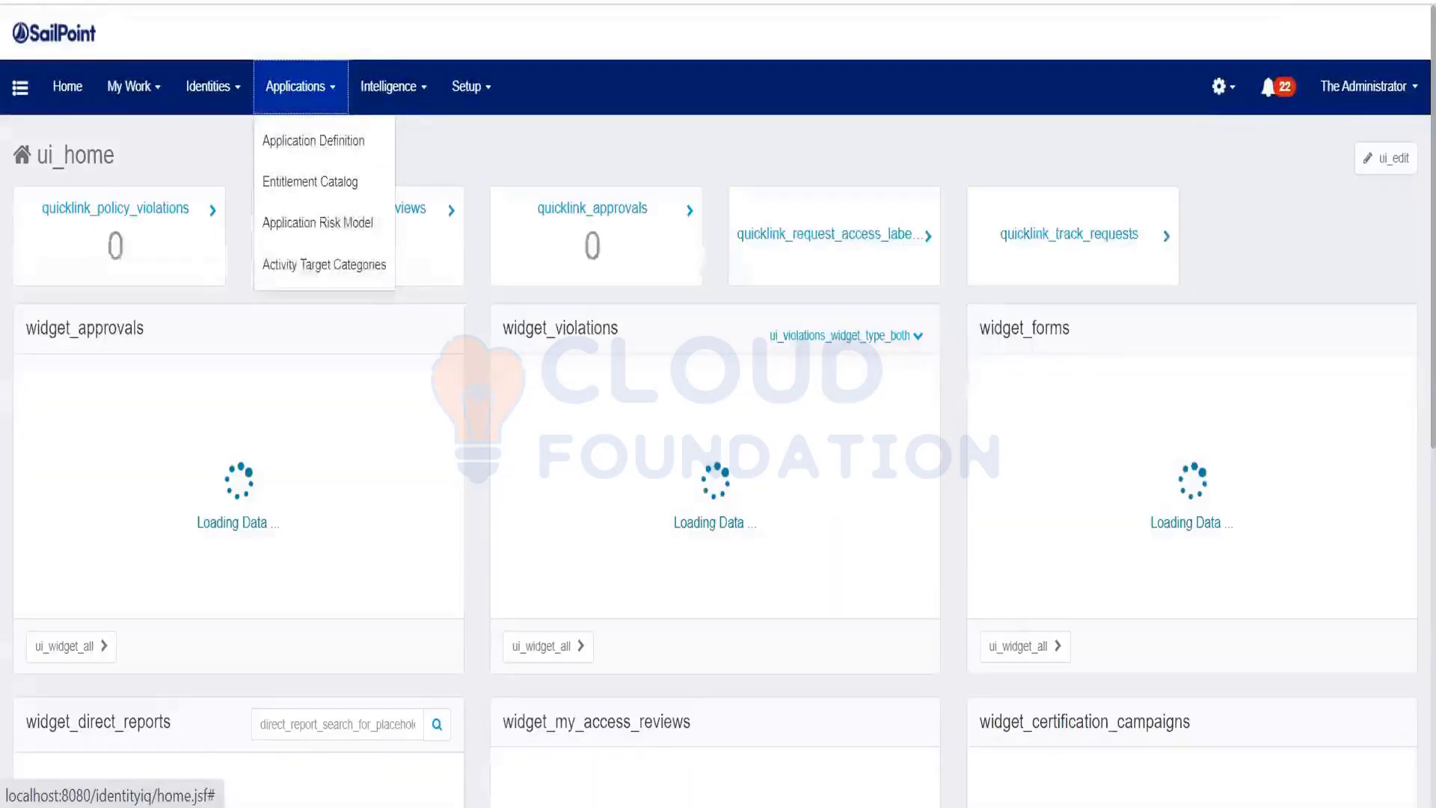
Open the AD application's schema and locate memberOf flagged as the entitlement attribute
click(313, 141)
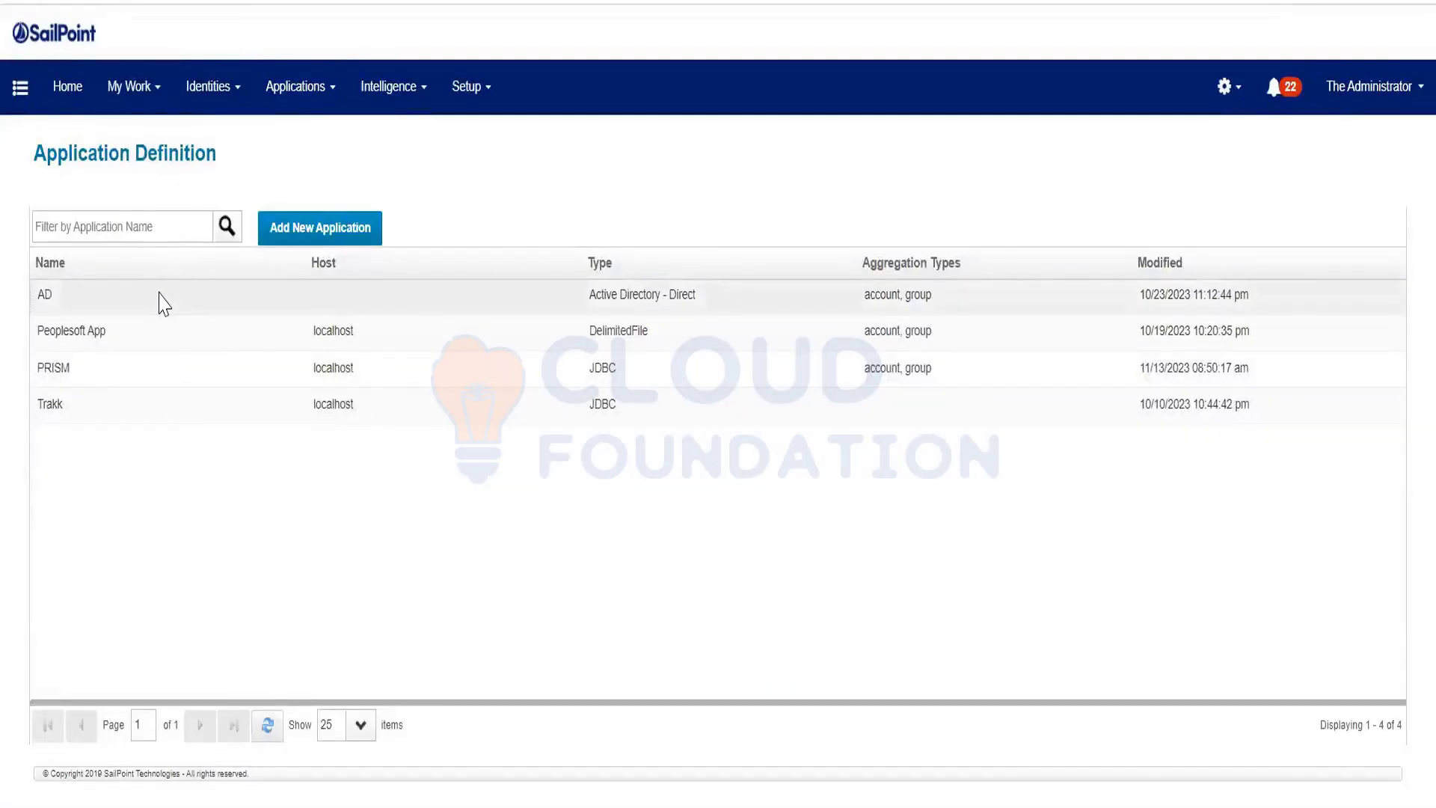
click(159, 293)
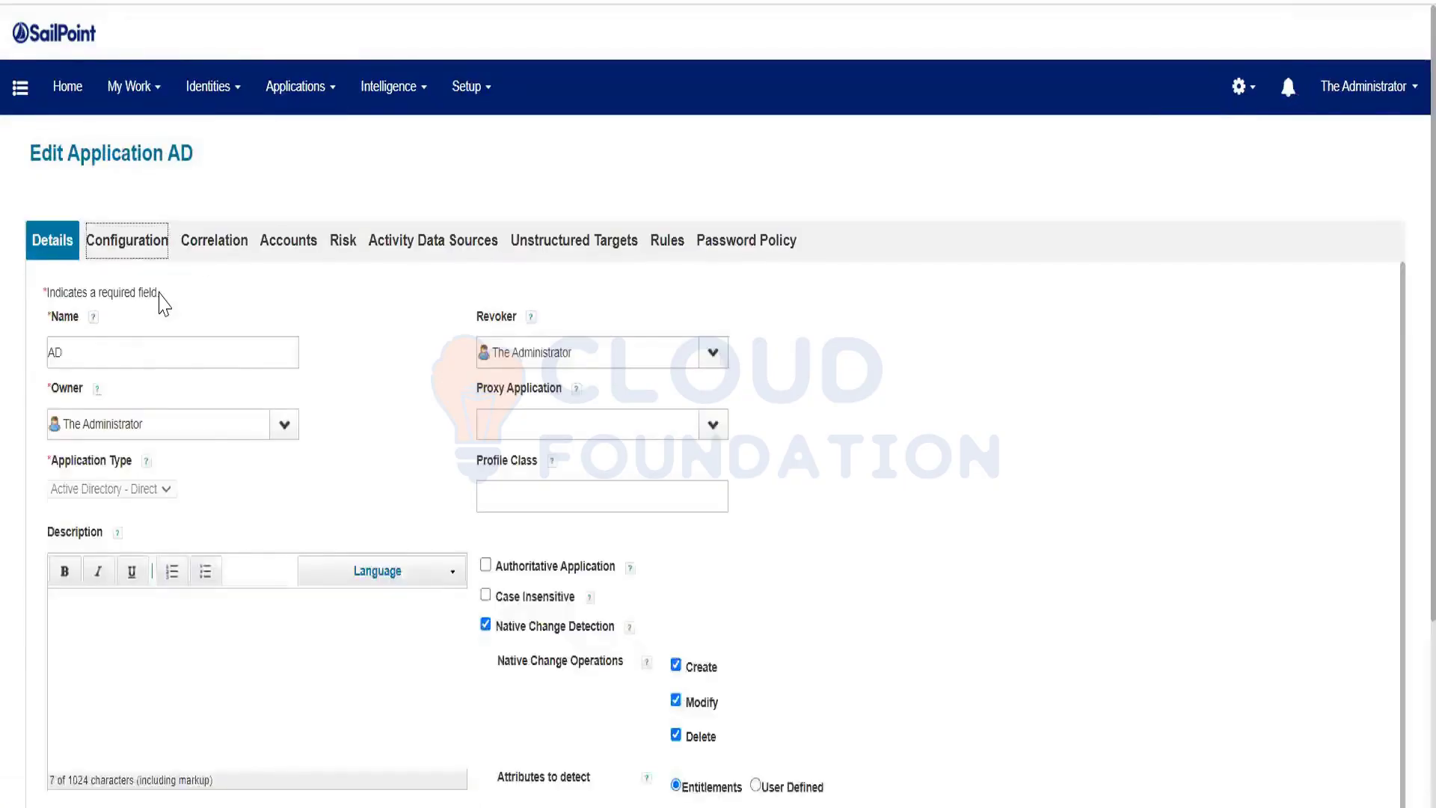
click(121, 282)
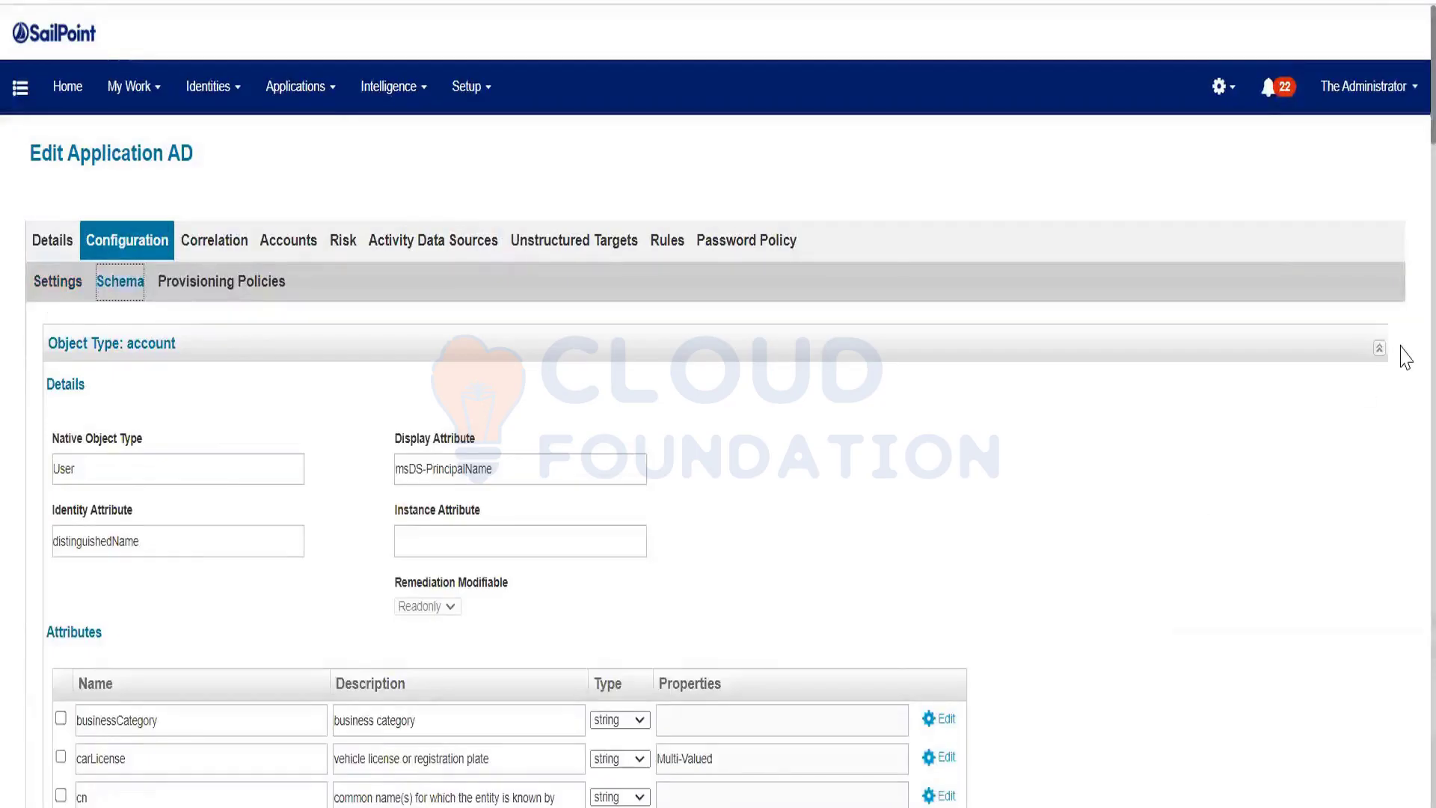
scroll(1404, 357, down, 5)
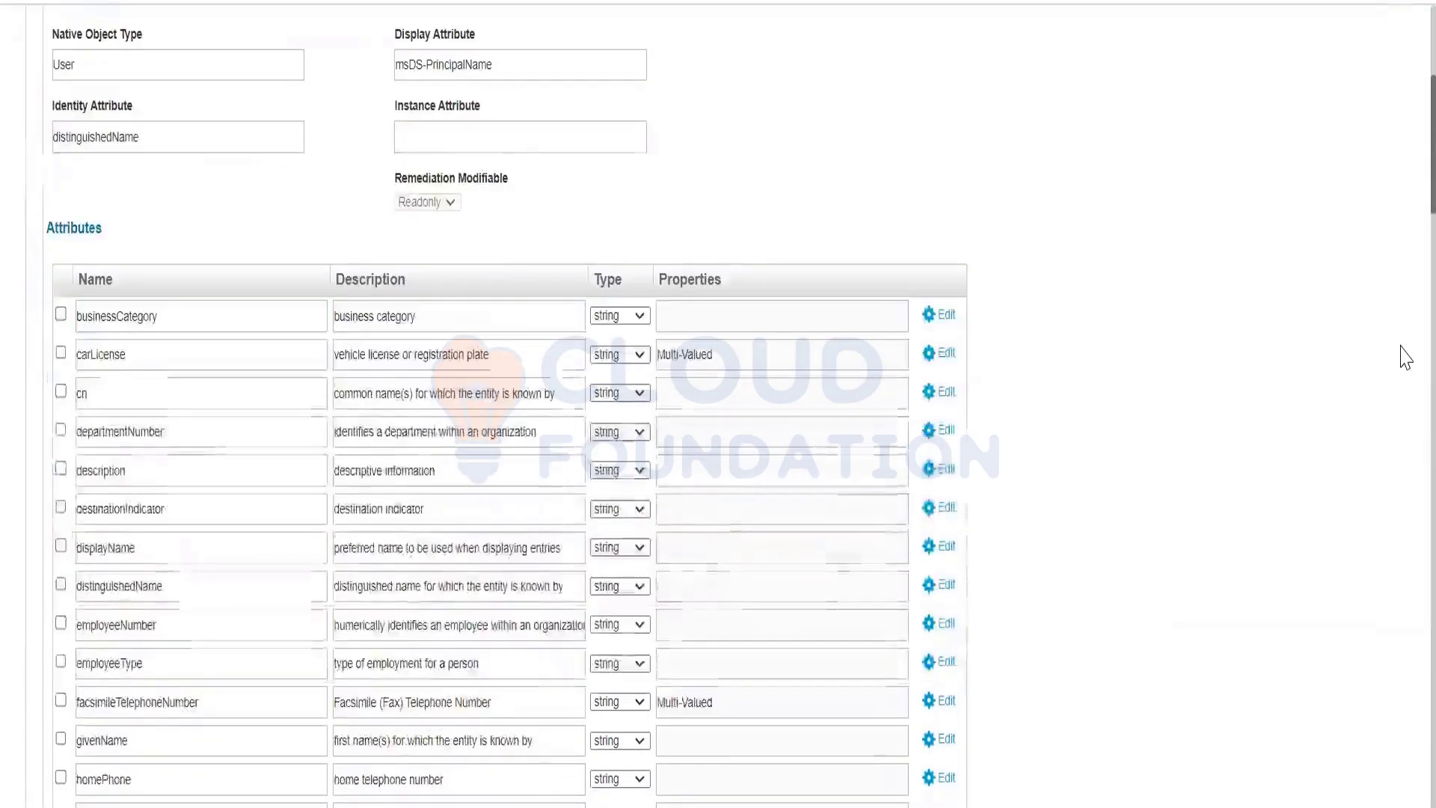
scroll(1405, 357, down, 5)
scroll(1406, 357, down, 6)
scroll(1404, 330, up, 5)
scroll(1405, 374, down, 10)
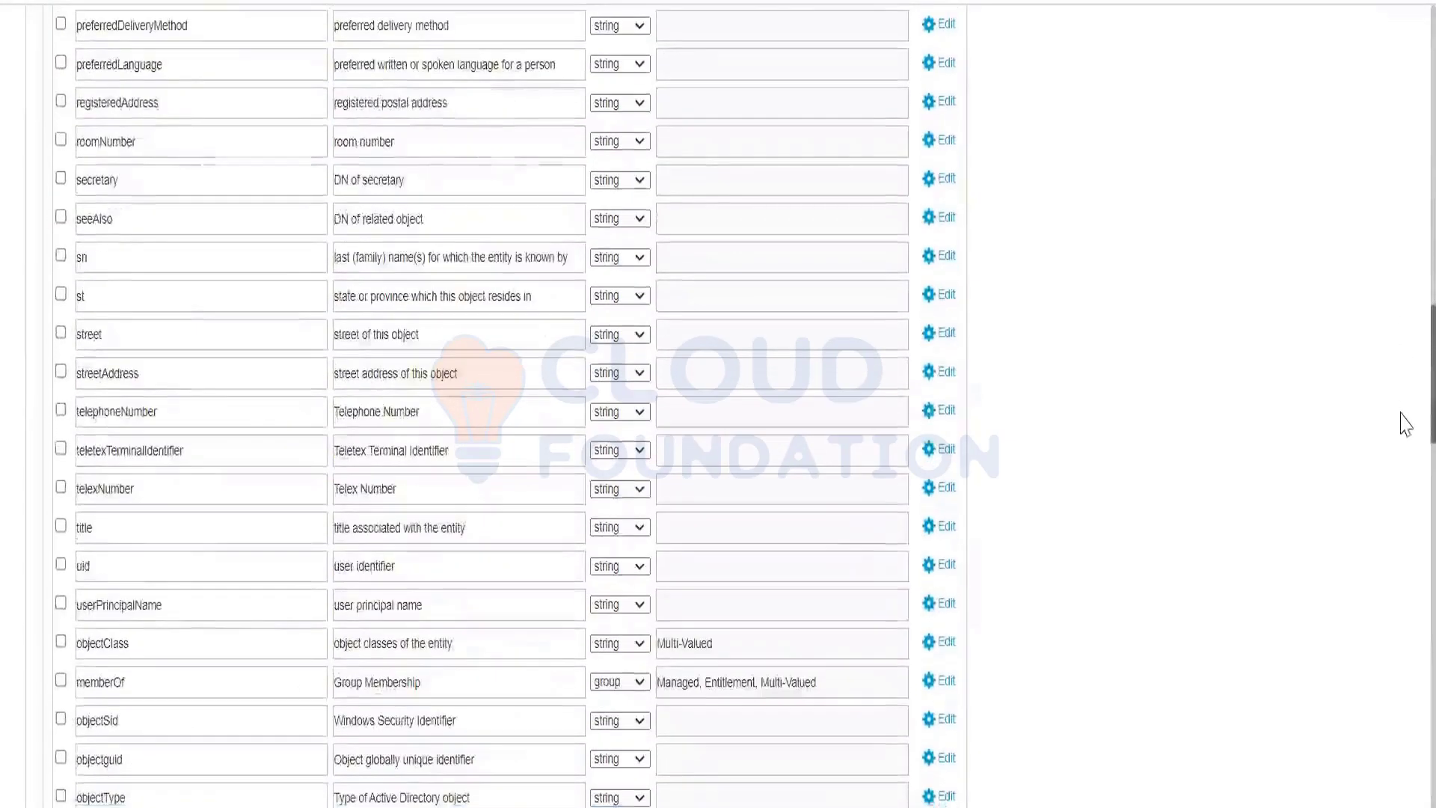
double_click(152, 692)
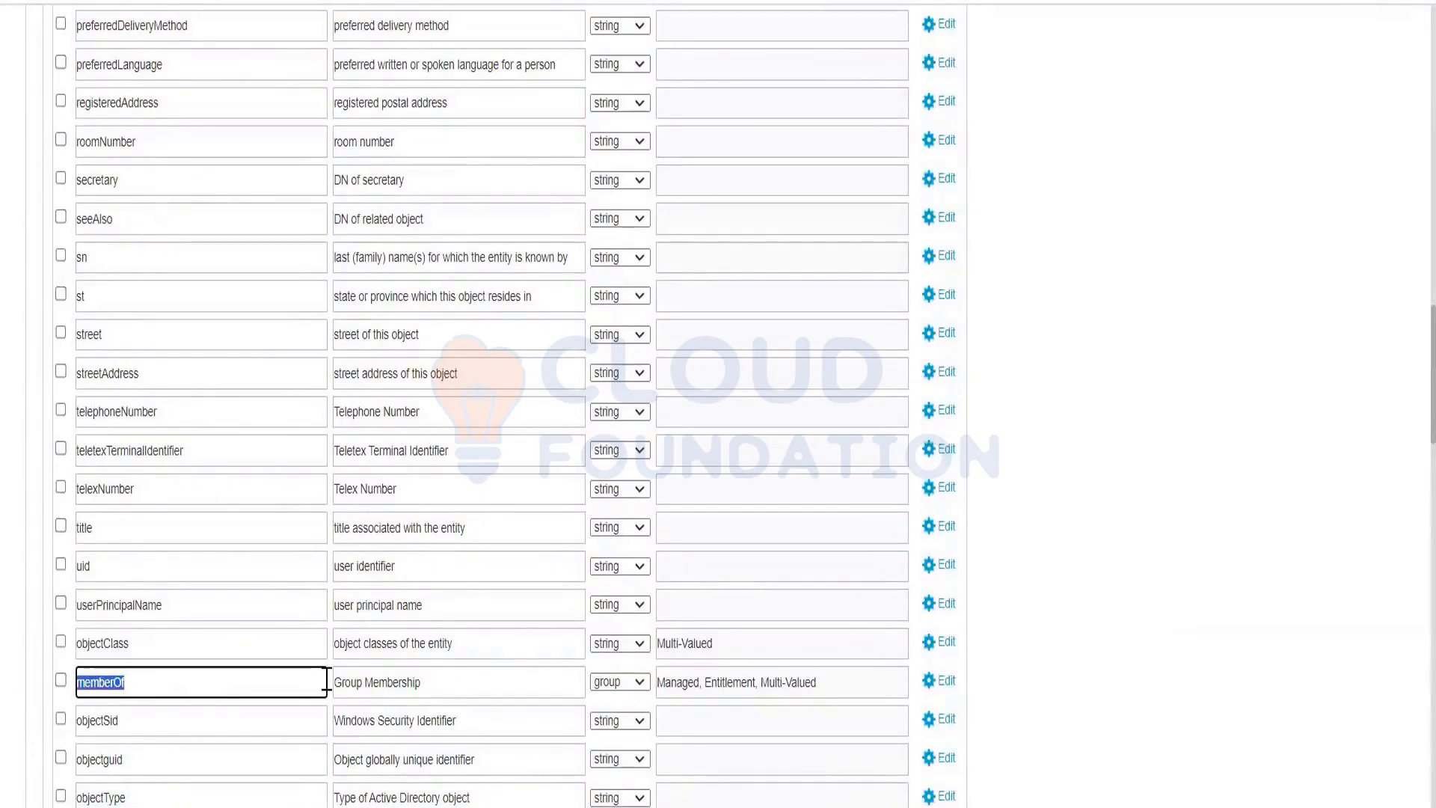
double_click(729, 682)
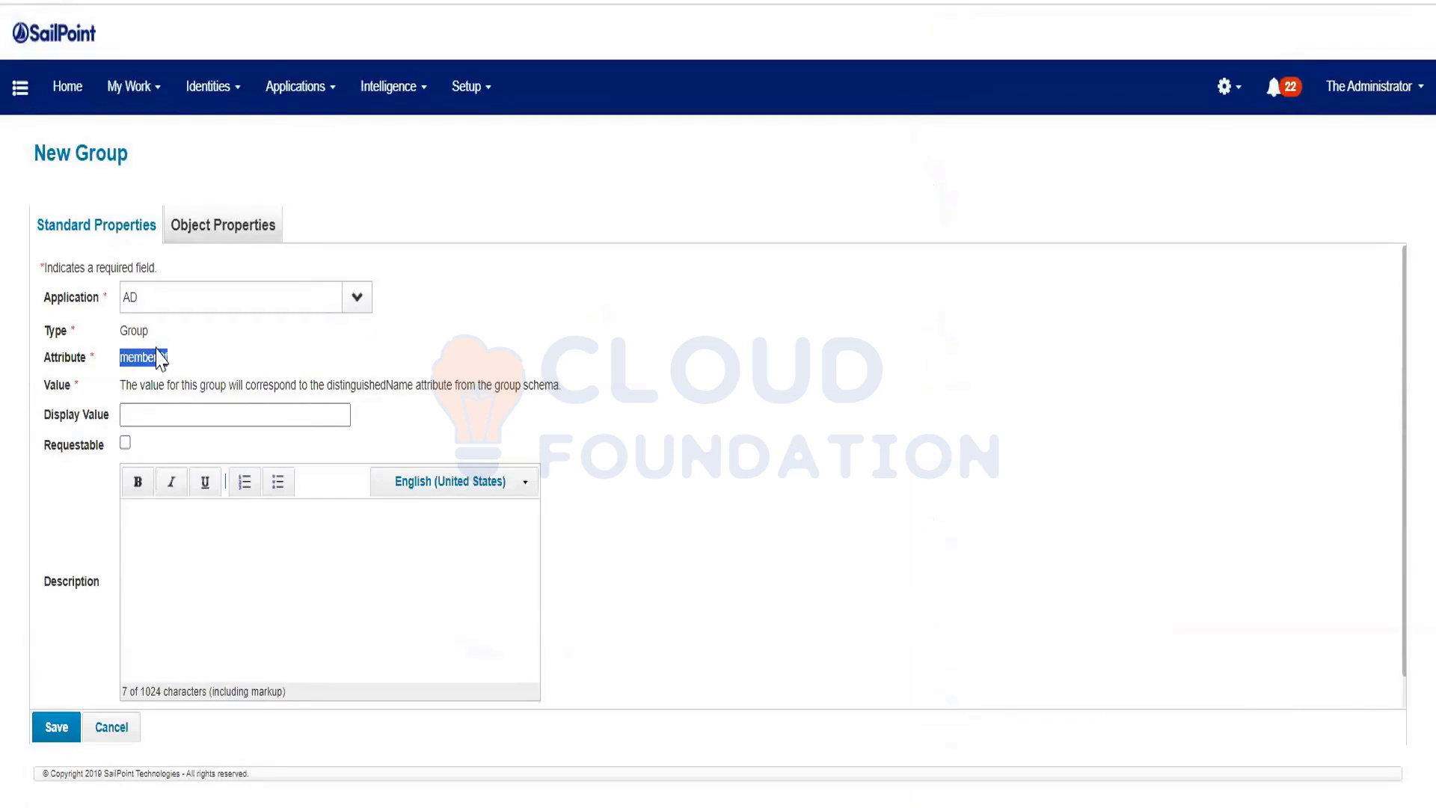
Enter 'Read Test Purp' as the new AD group's display value
click(200, 409)
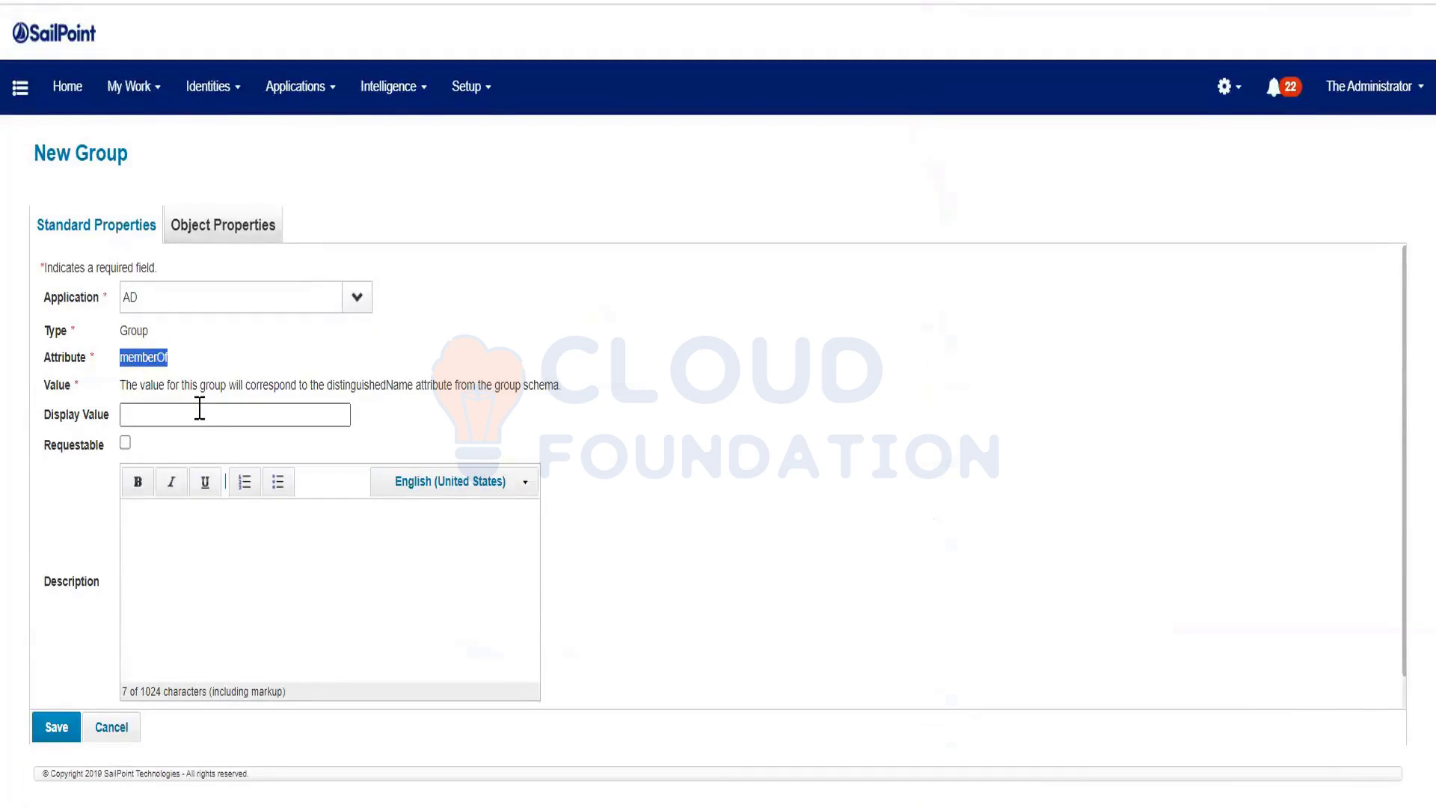
text(Read Test)
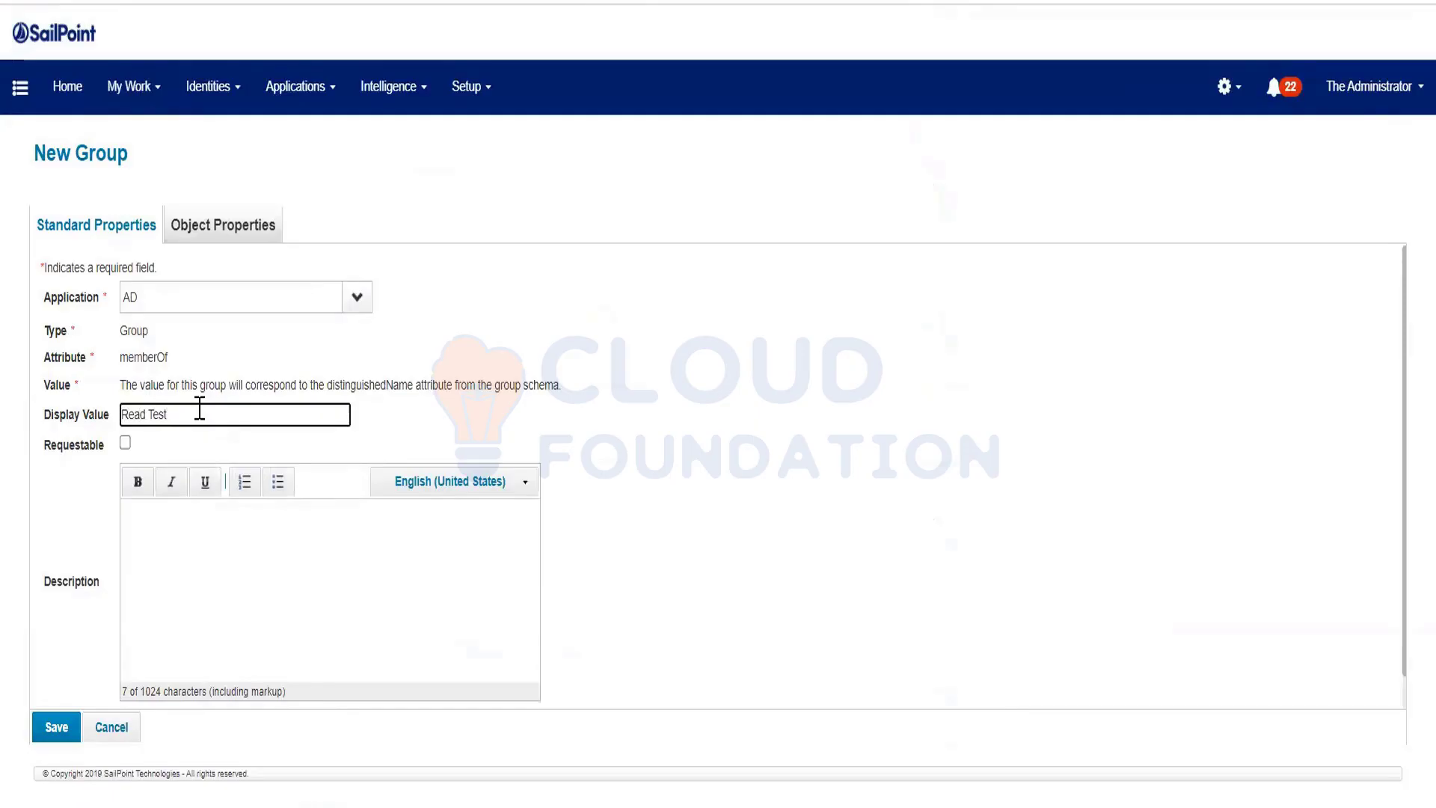
text(Pro)
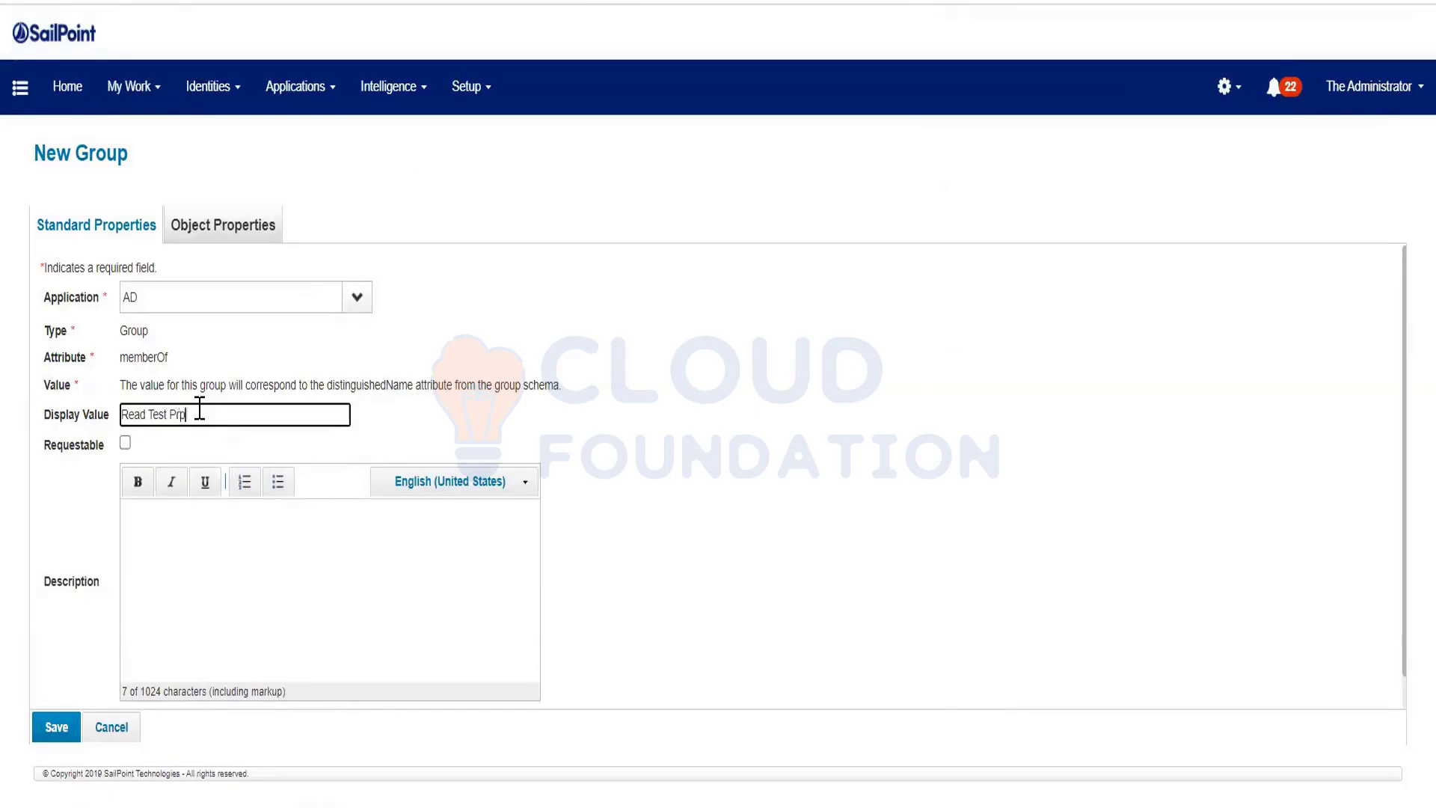
click(181, 414)
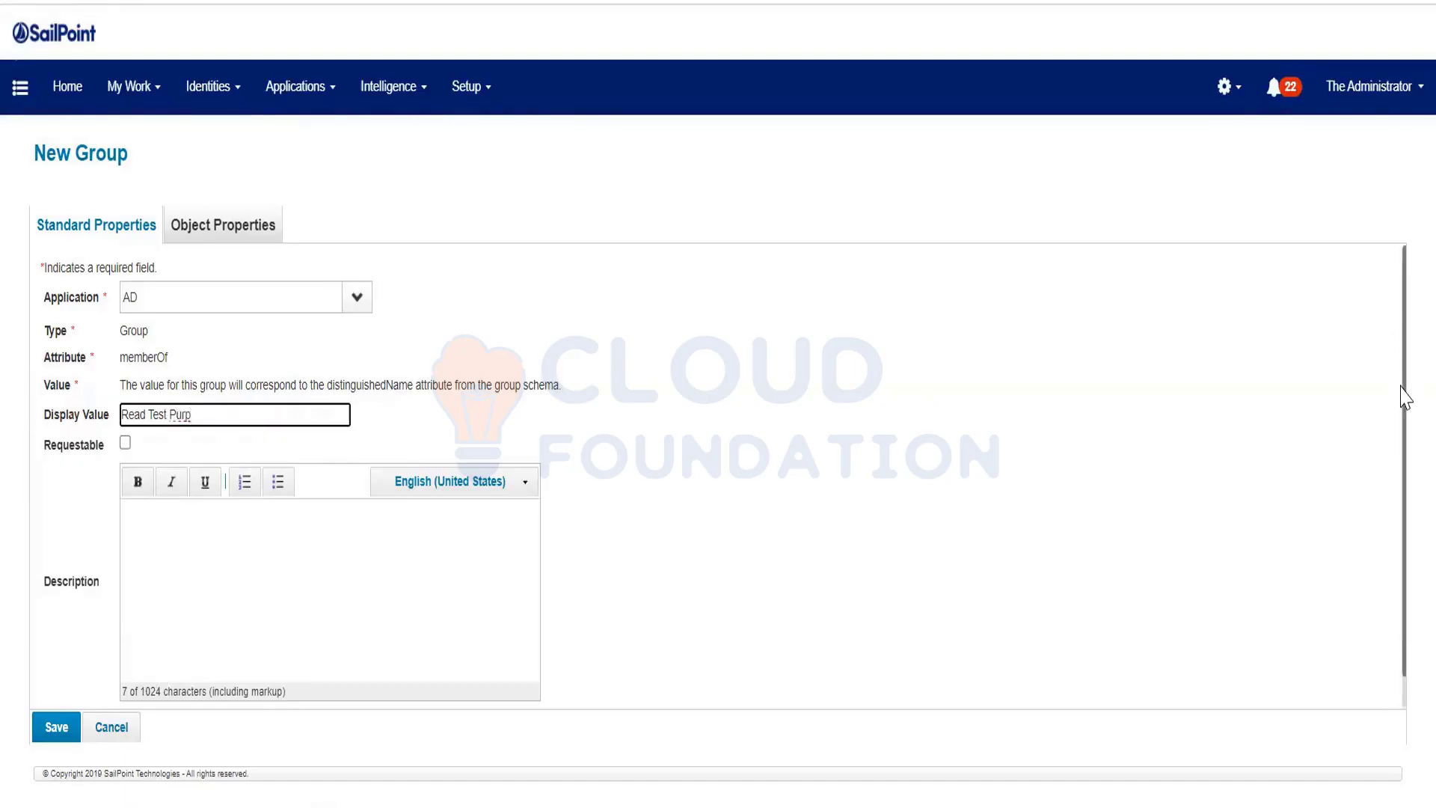
drag(1405, 400, 1404, 581)
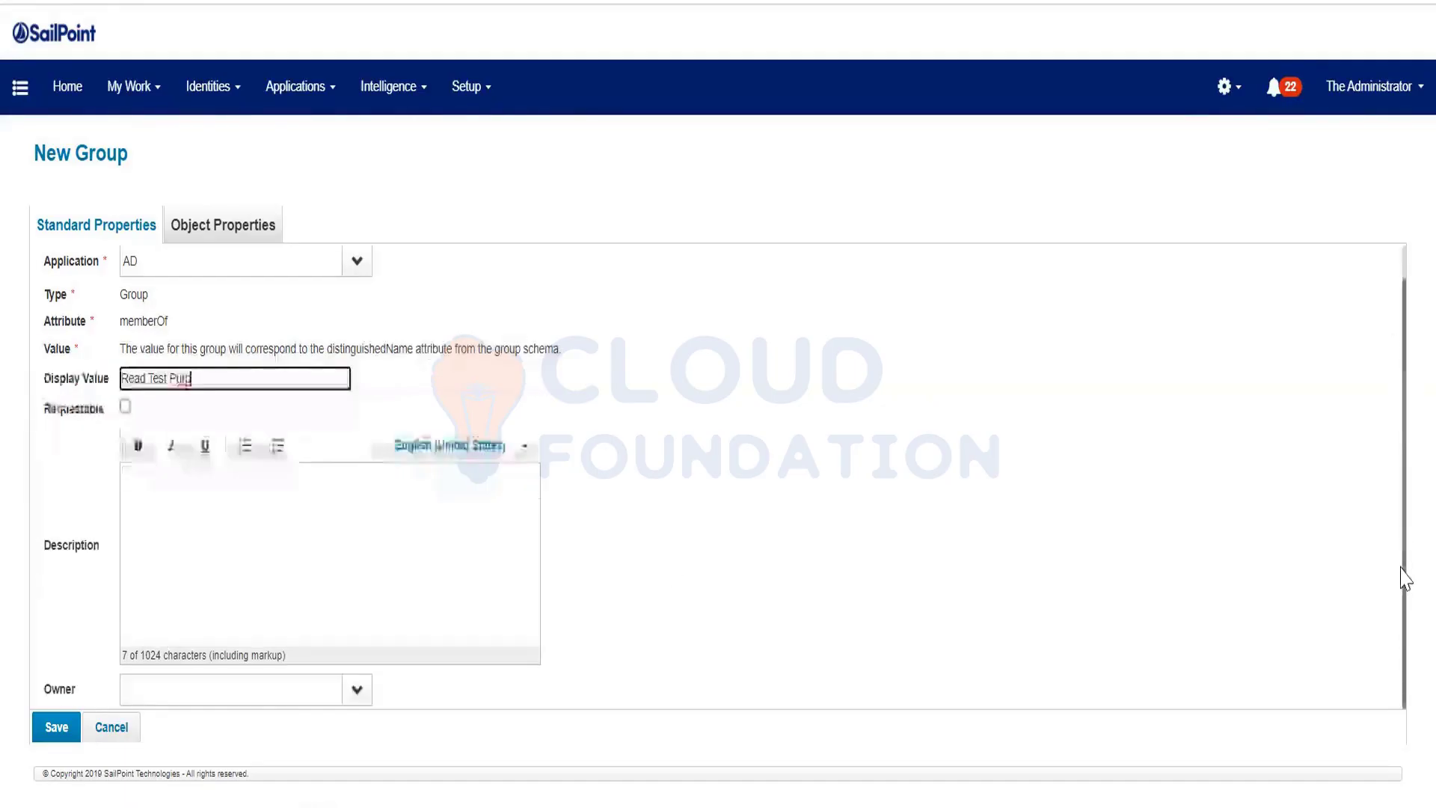
Choose an owner for the group, mark it Requestable, and view its object properties
click(350, 696)
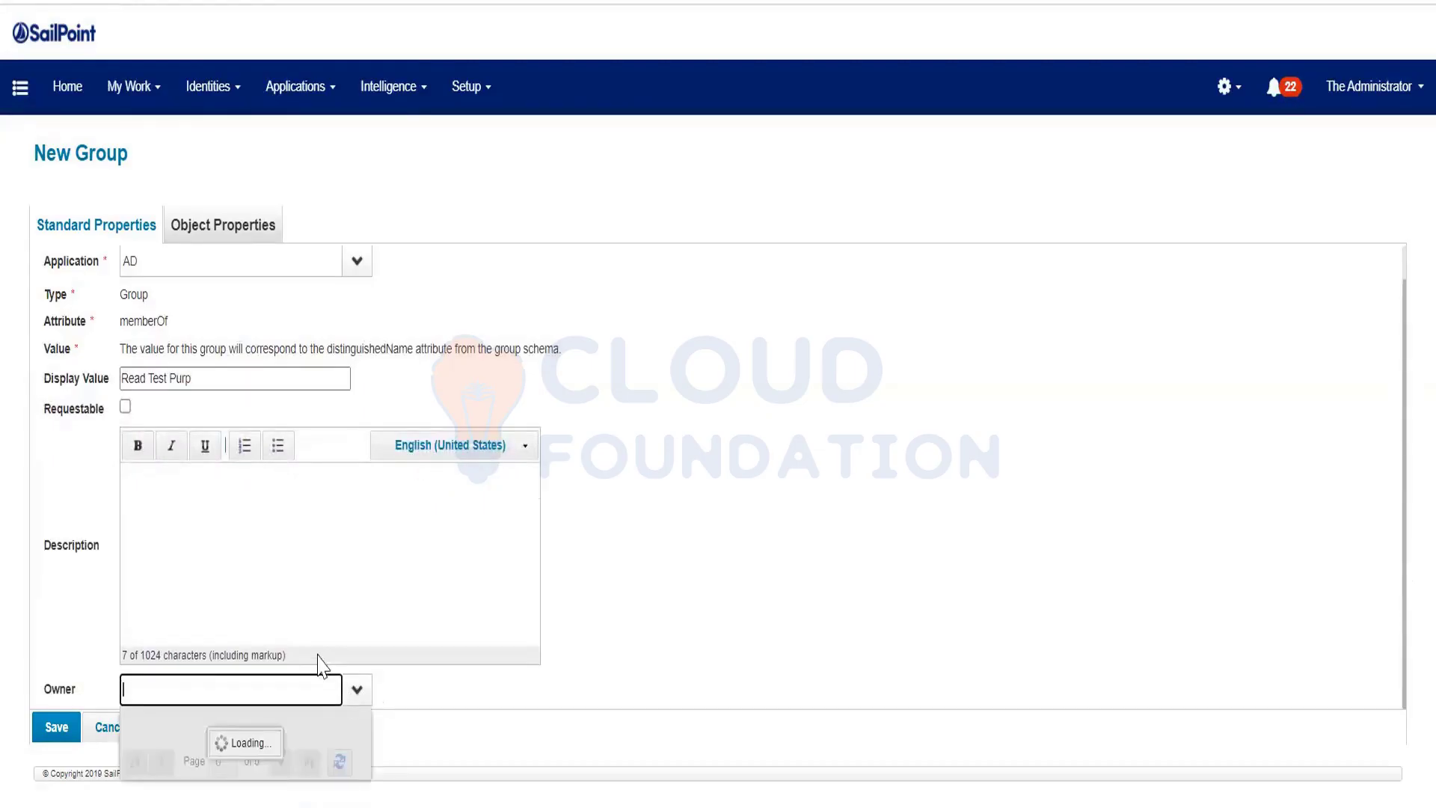
click(193, 466)
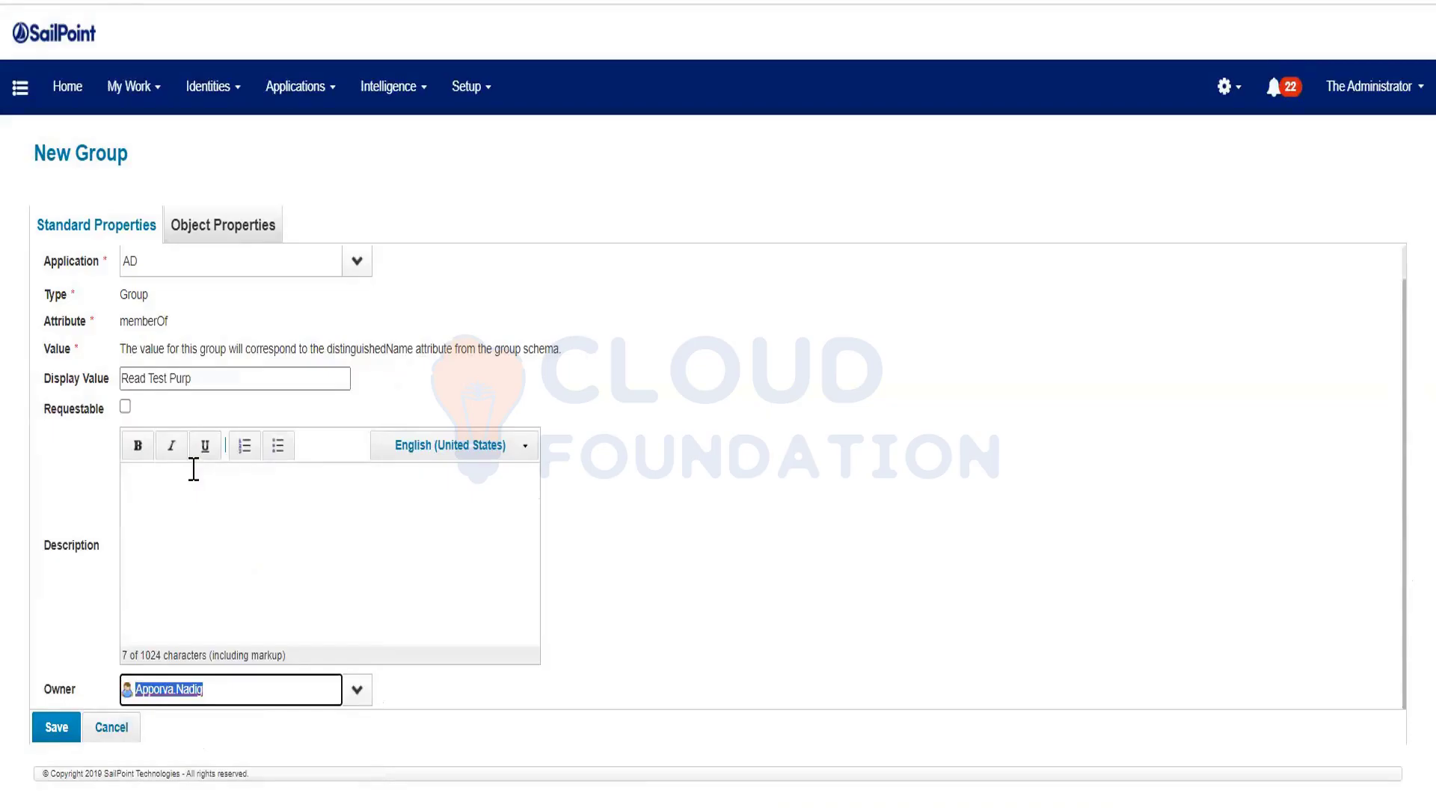
click(124, 407)
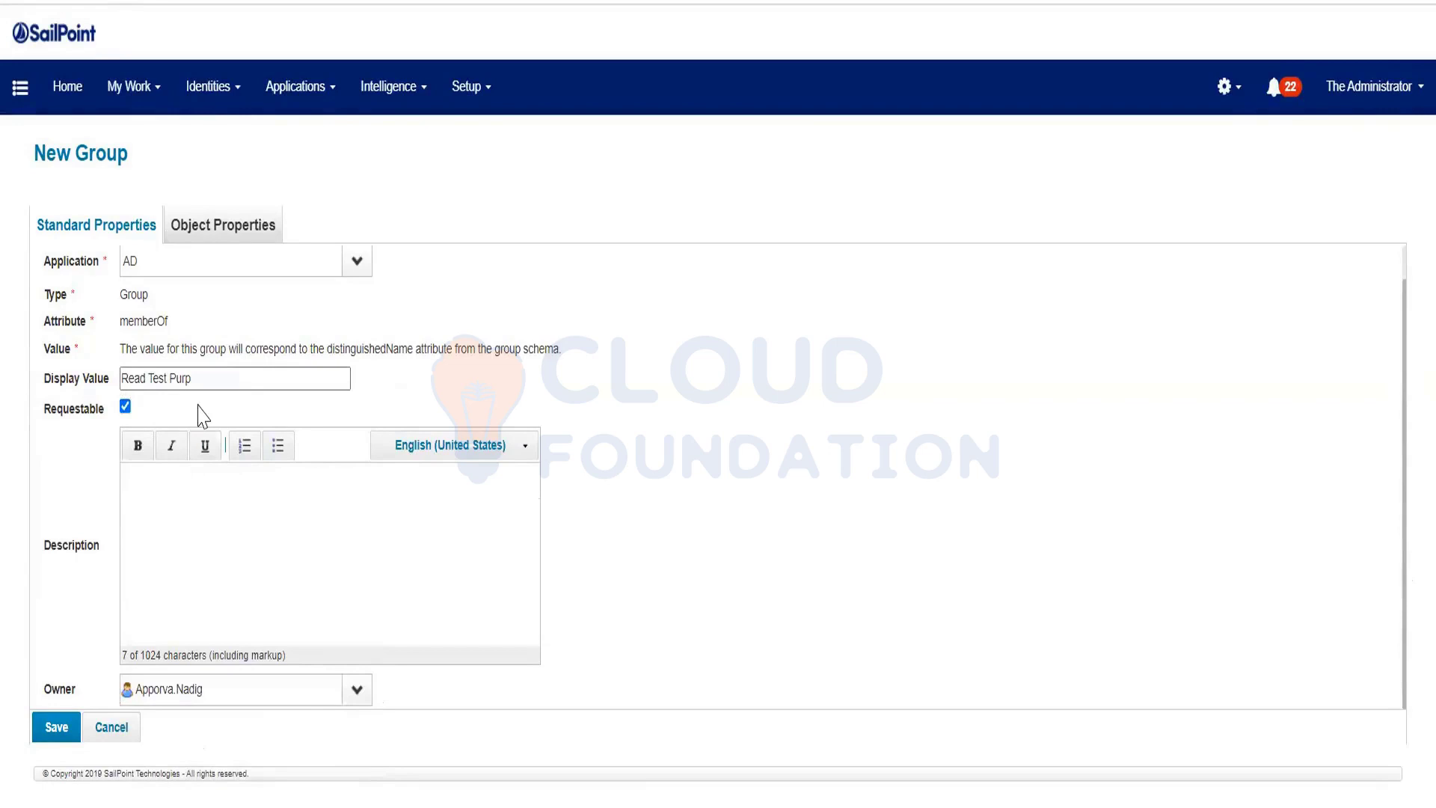
click(223, 224)
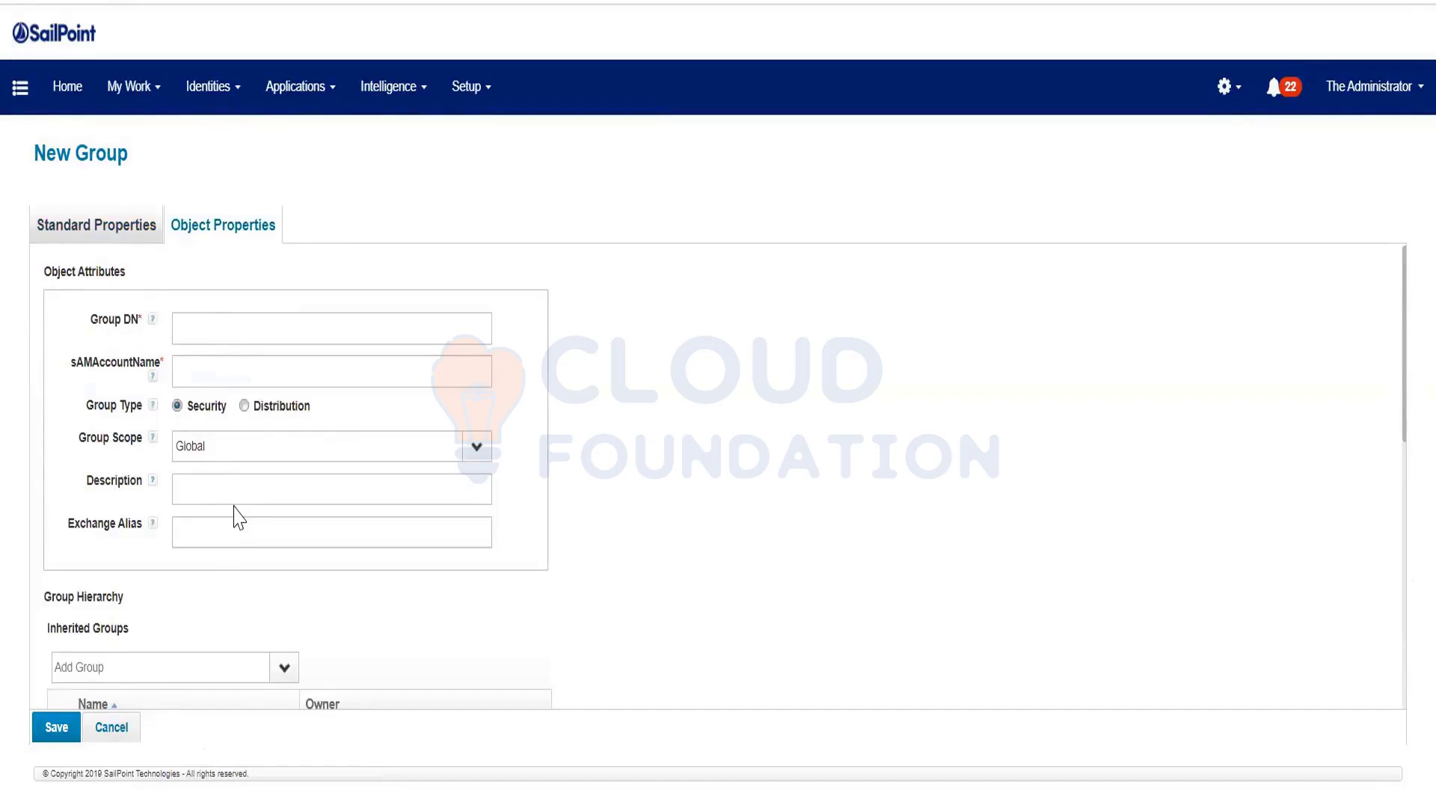
List AD entitlements in the Entitlement Catalog and highlight the Denied RODC Password Replication Group's value
click(218, 385)
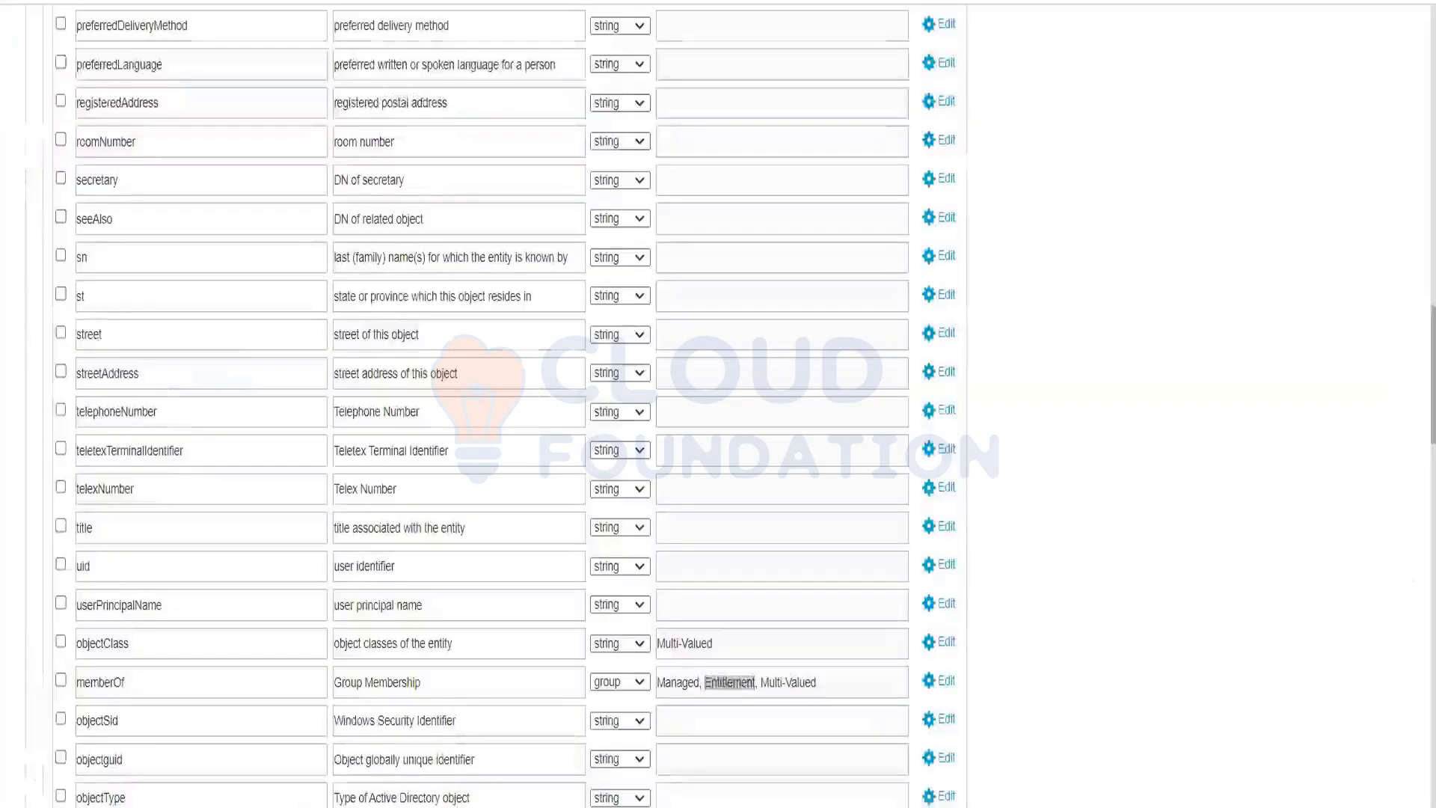
scroll(1406, 419, up, 15)
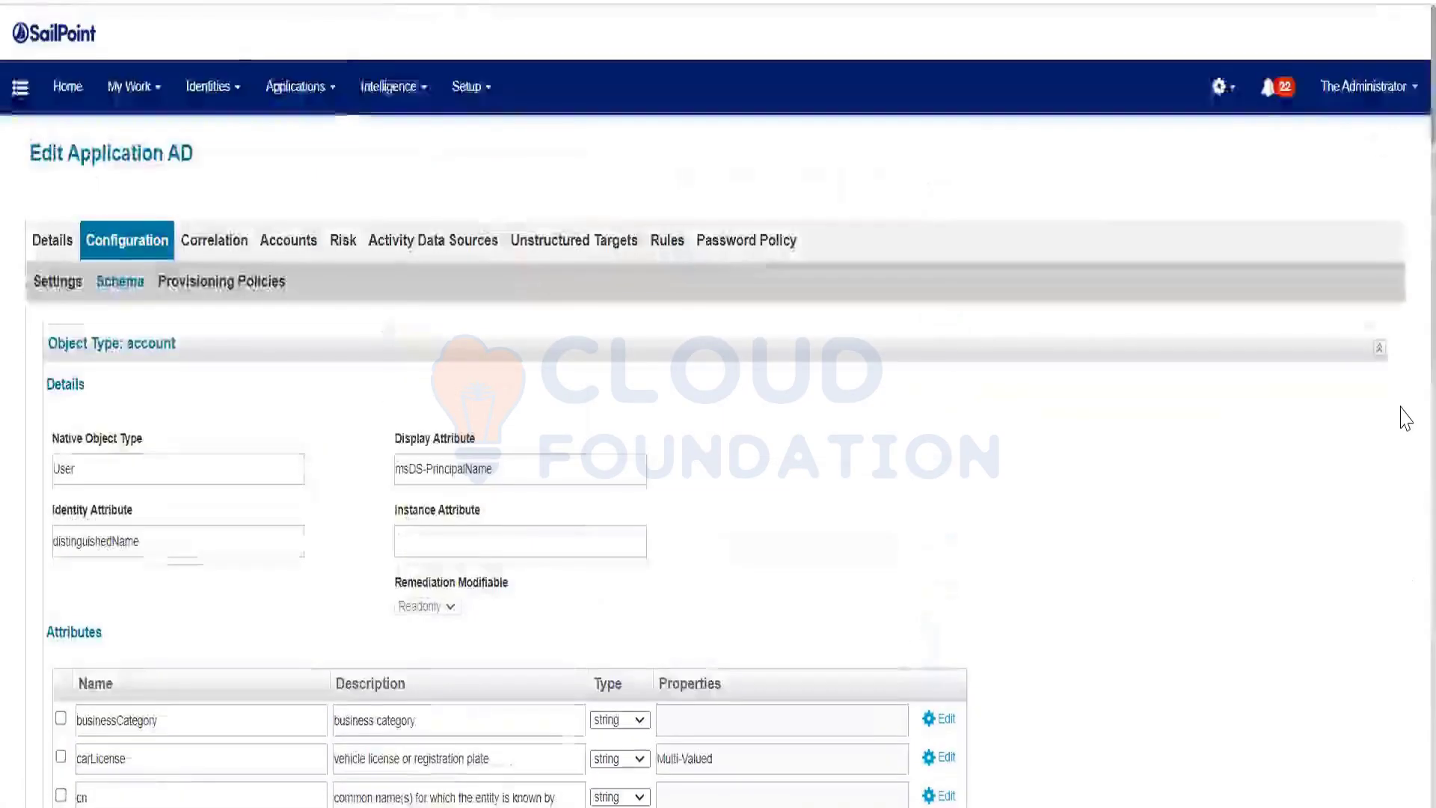
click(300, 87)
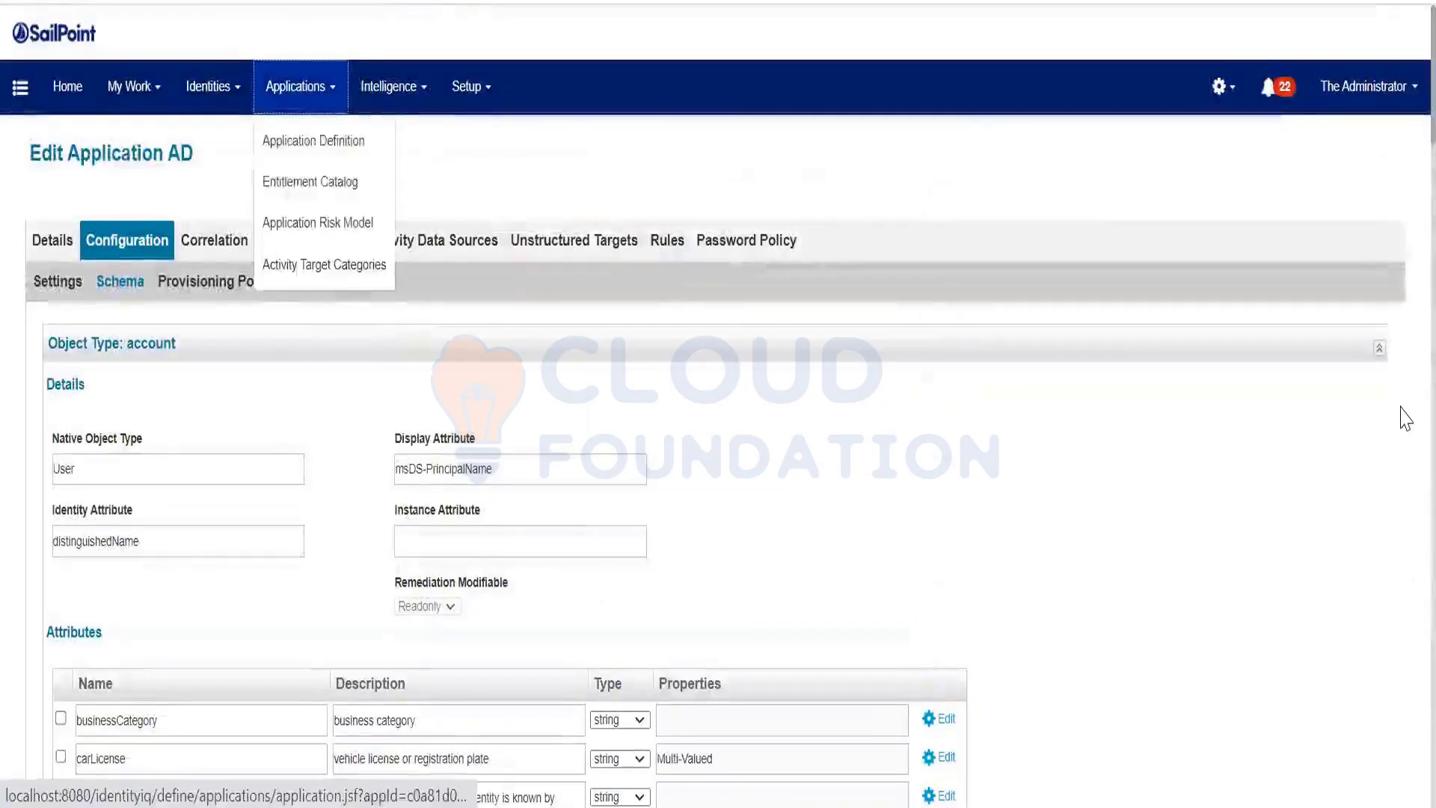
click(312, 182)
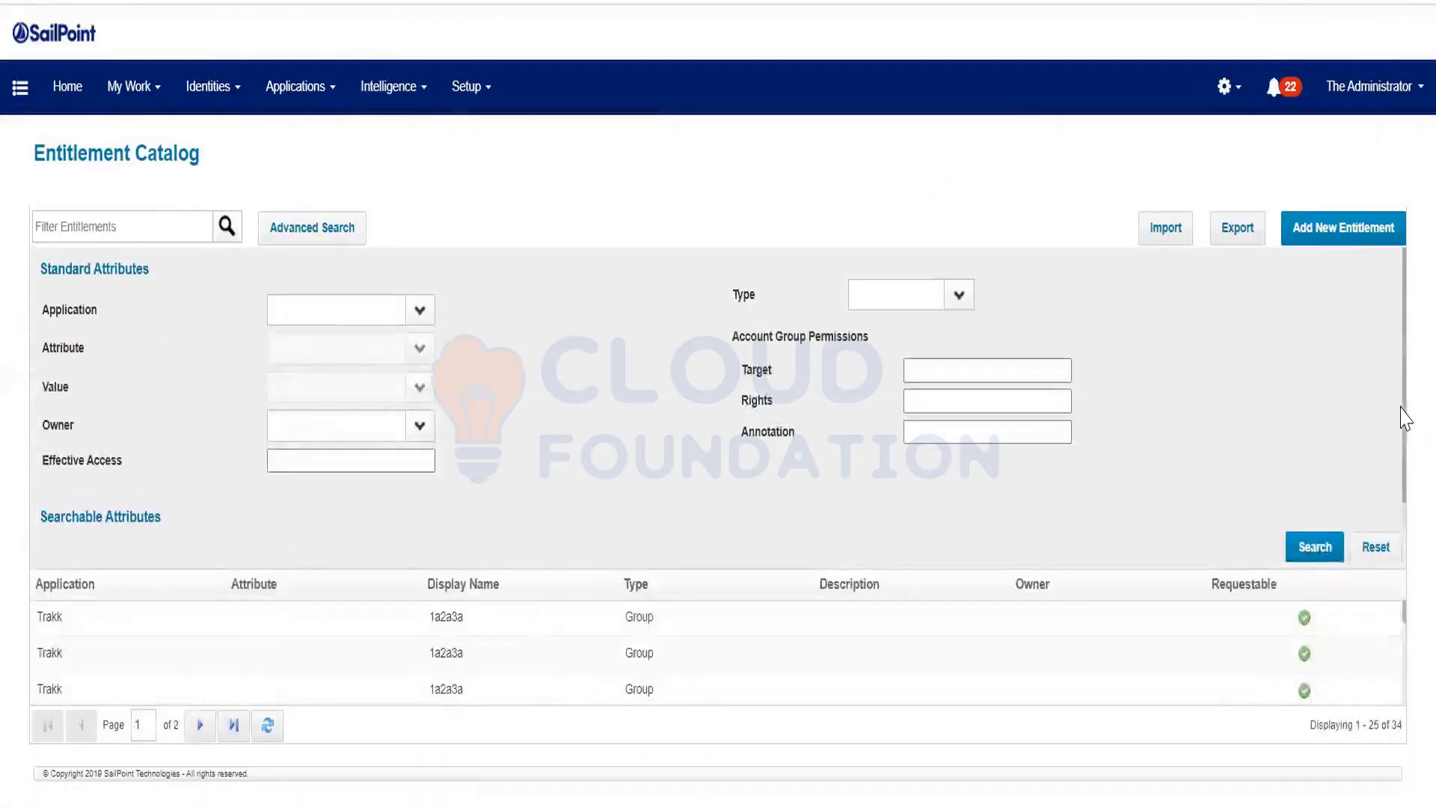
click(394, 318)
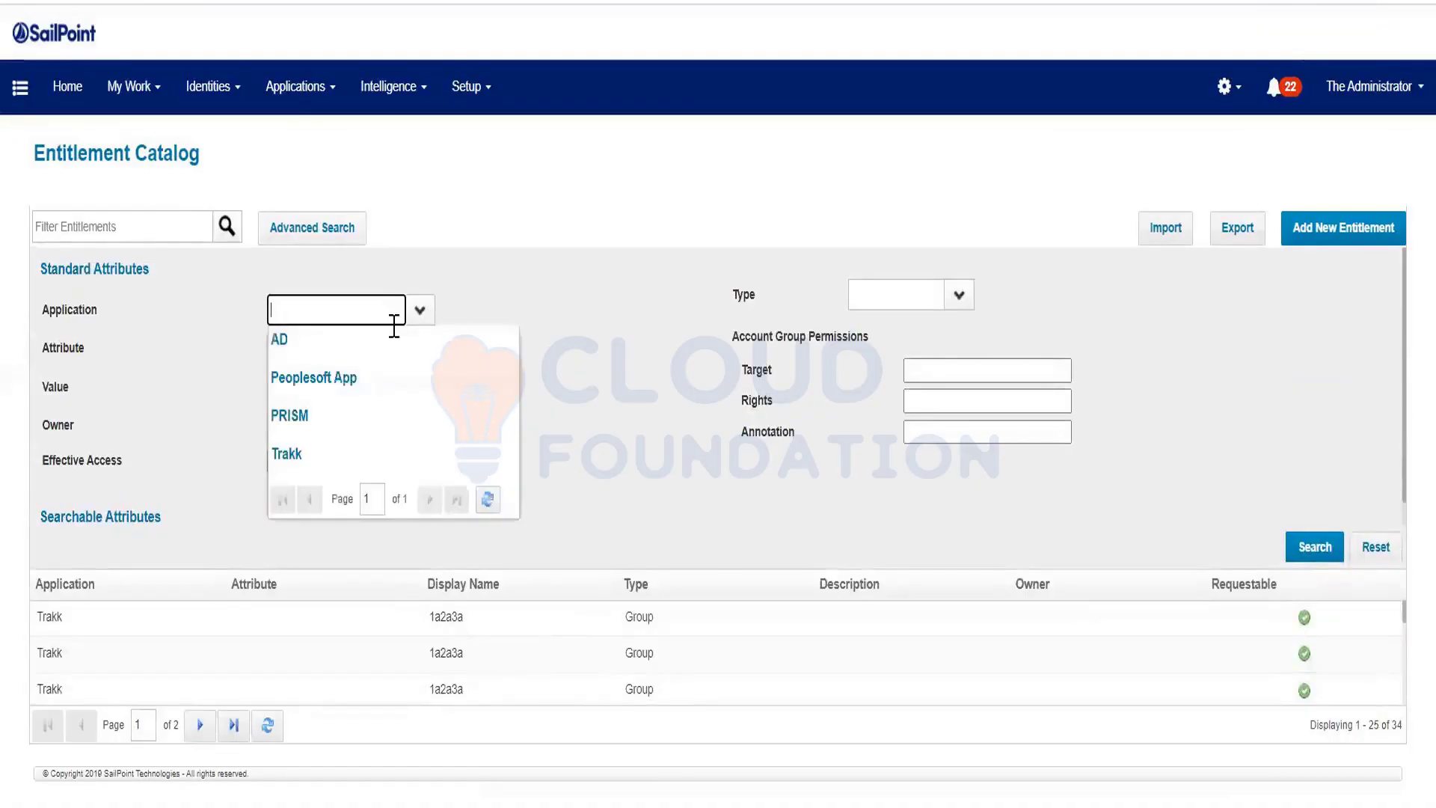
click(339, 352)
key(Return)
key(Return)
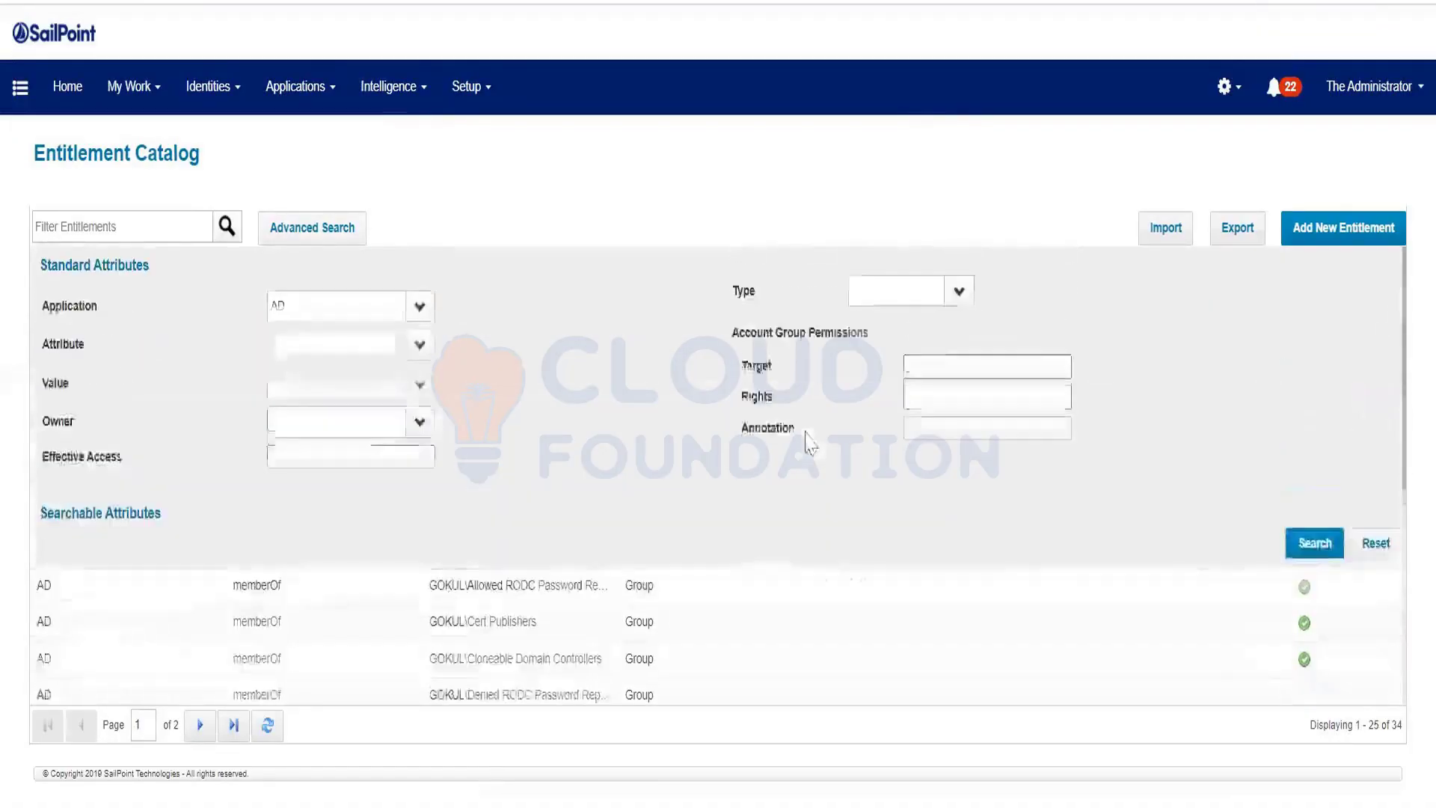
click(1288, 553)
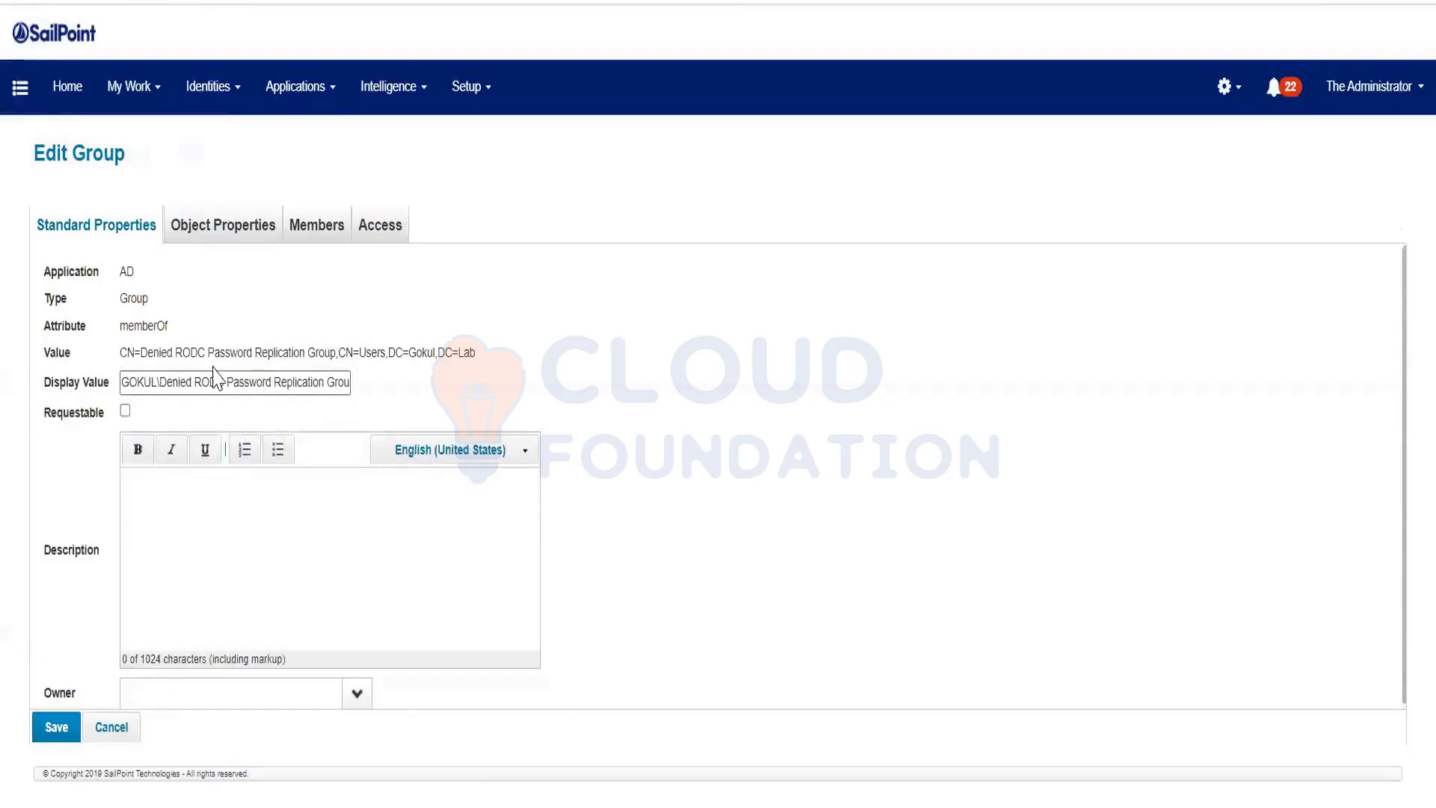
drag(121, 353, 484, 370)
key(ctrl+c)
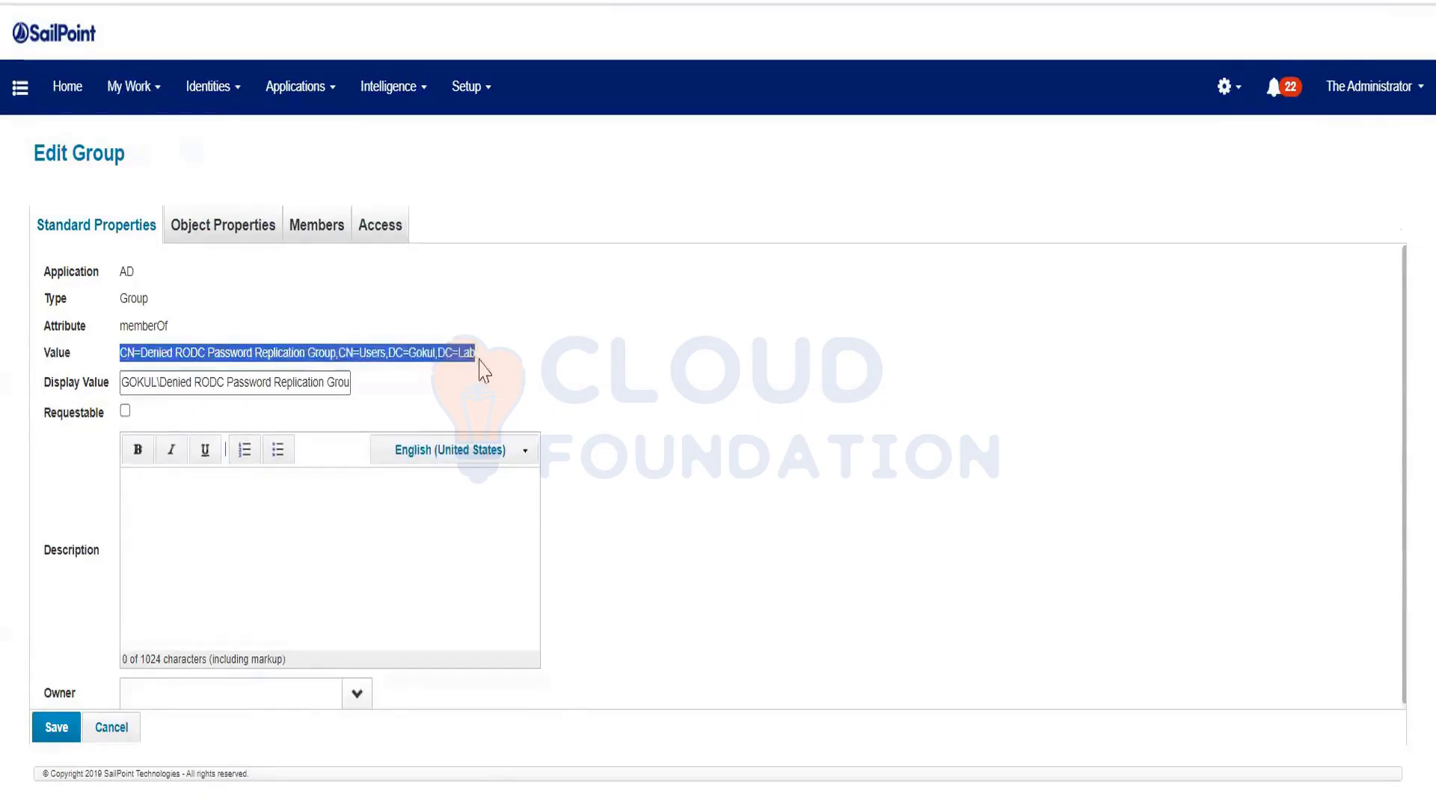
key(ctrl+Tab)
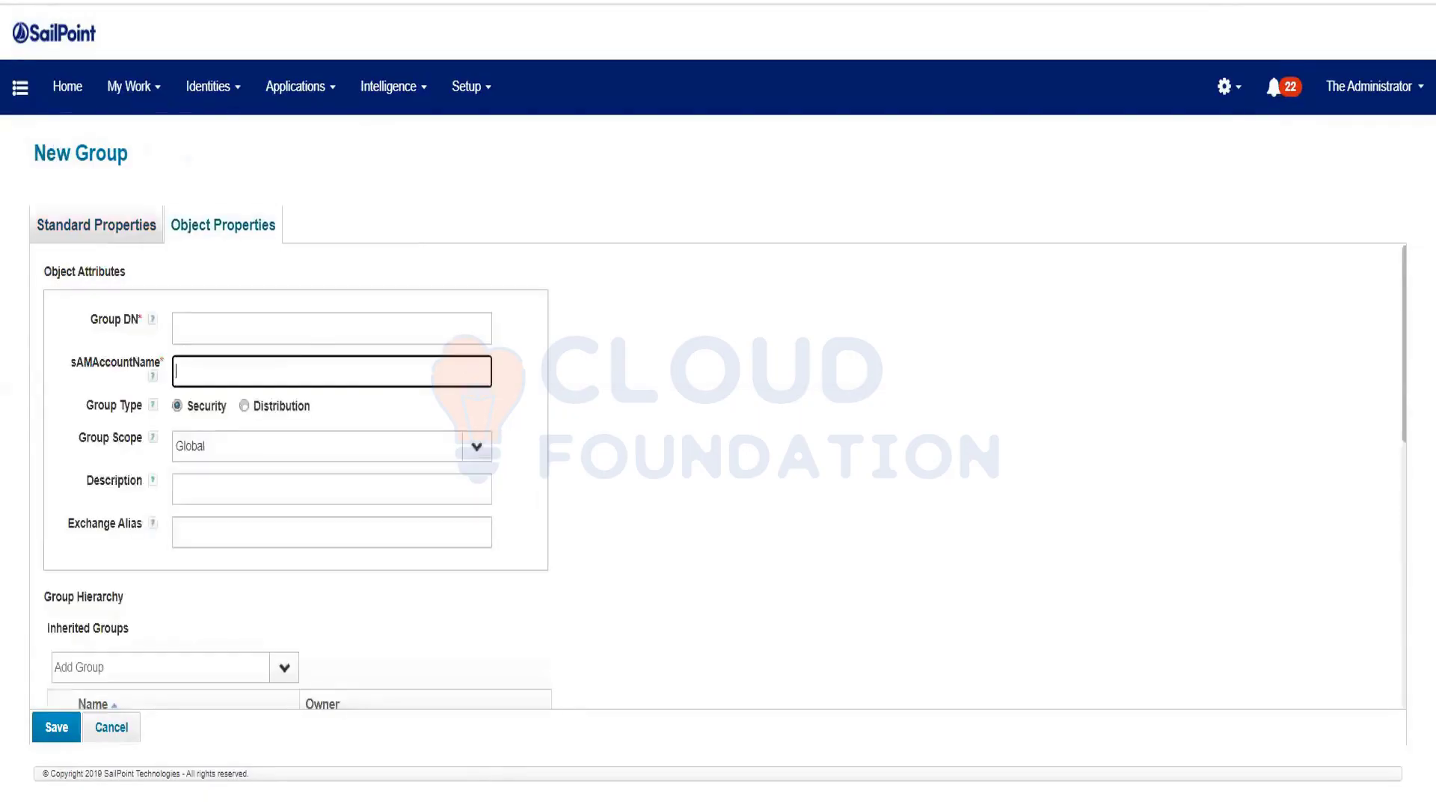
Paste the copied DN into sAMAccountName and replace its group name with Read Test Purp
key(ctrl+v)
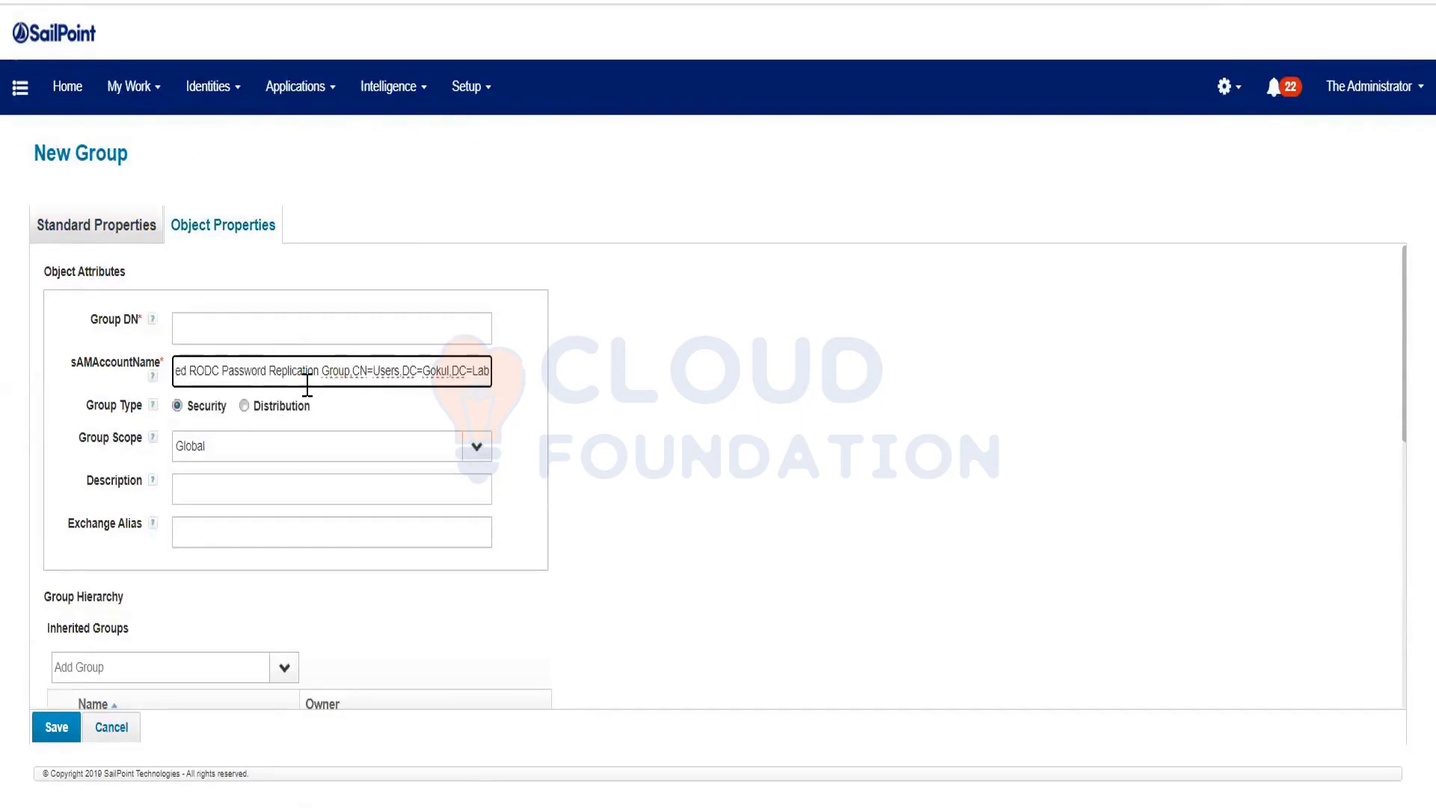
drag(349, 372, 202, 374)
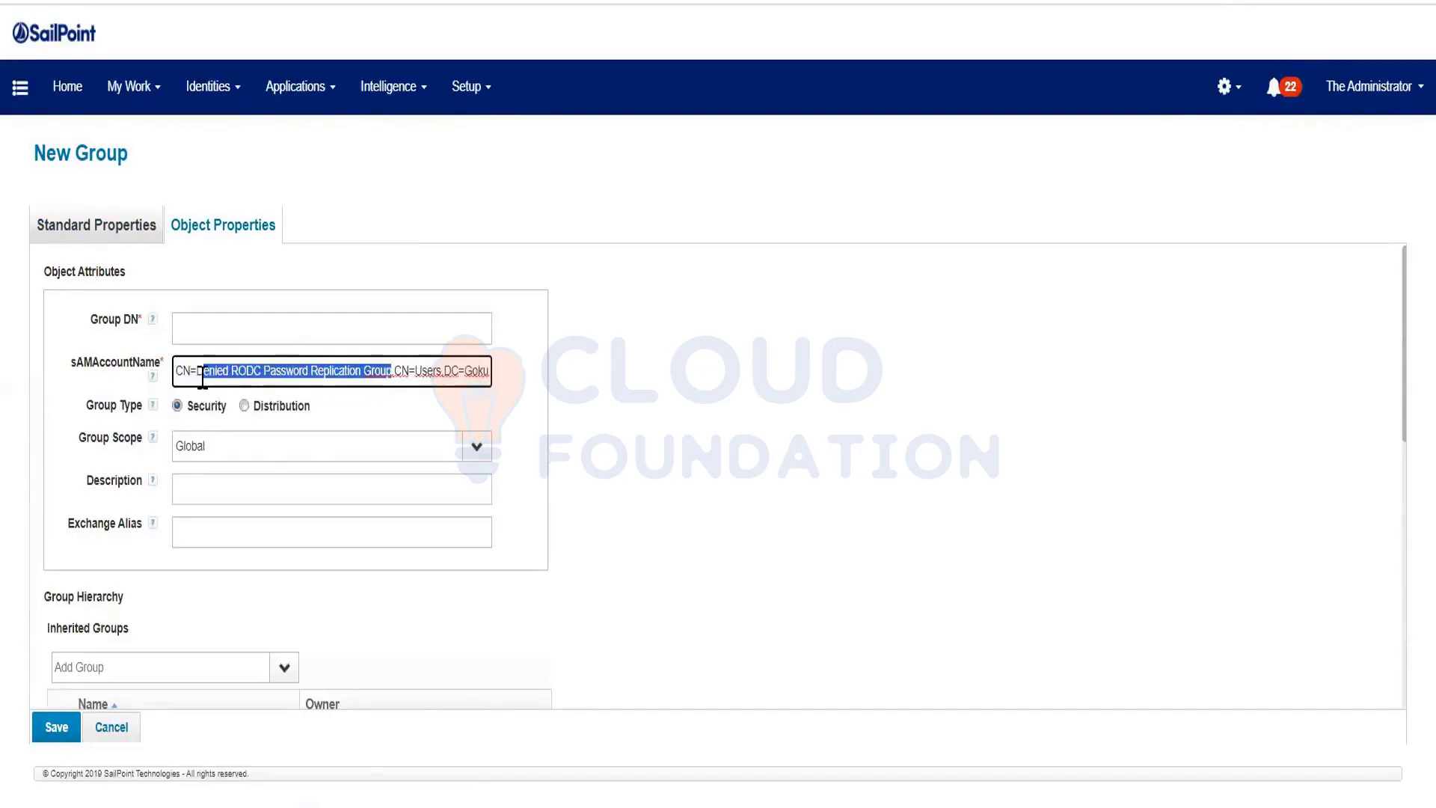
key(BackSpace)
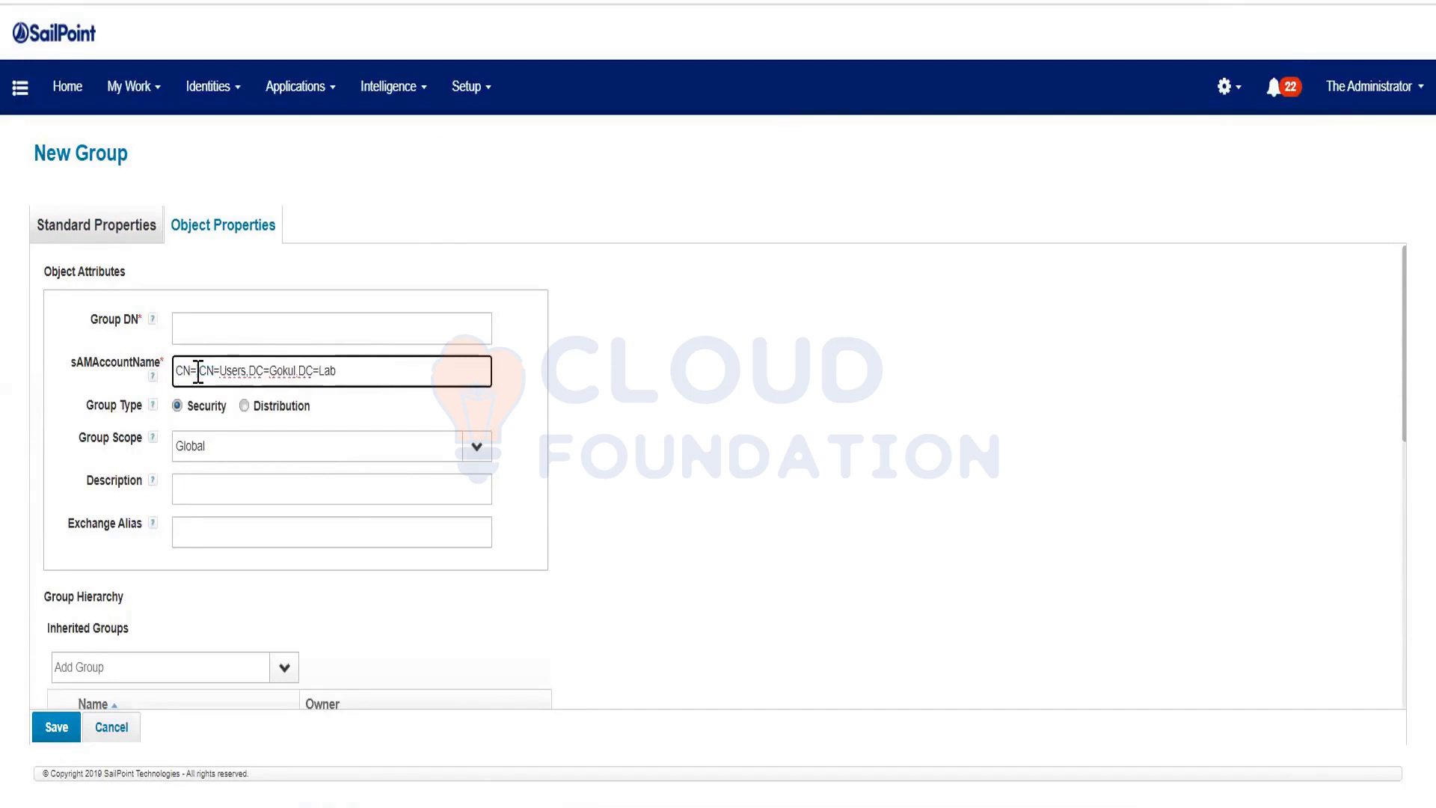
click(96, 224)
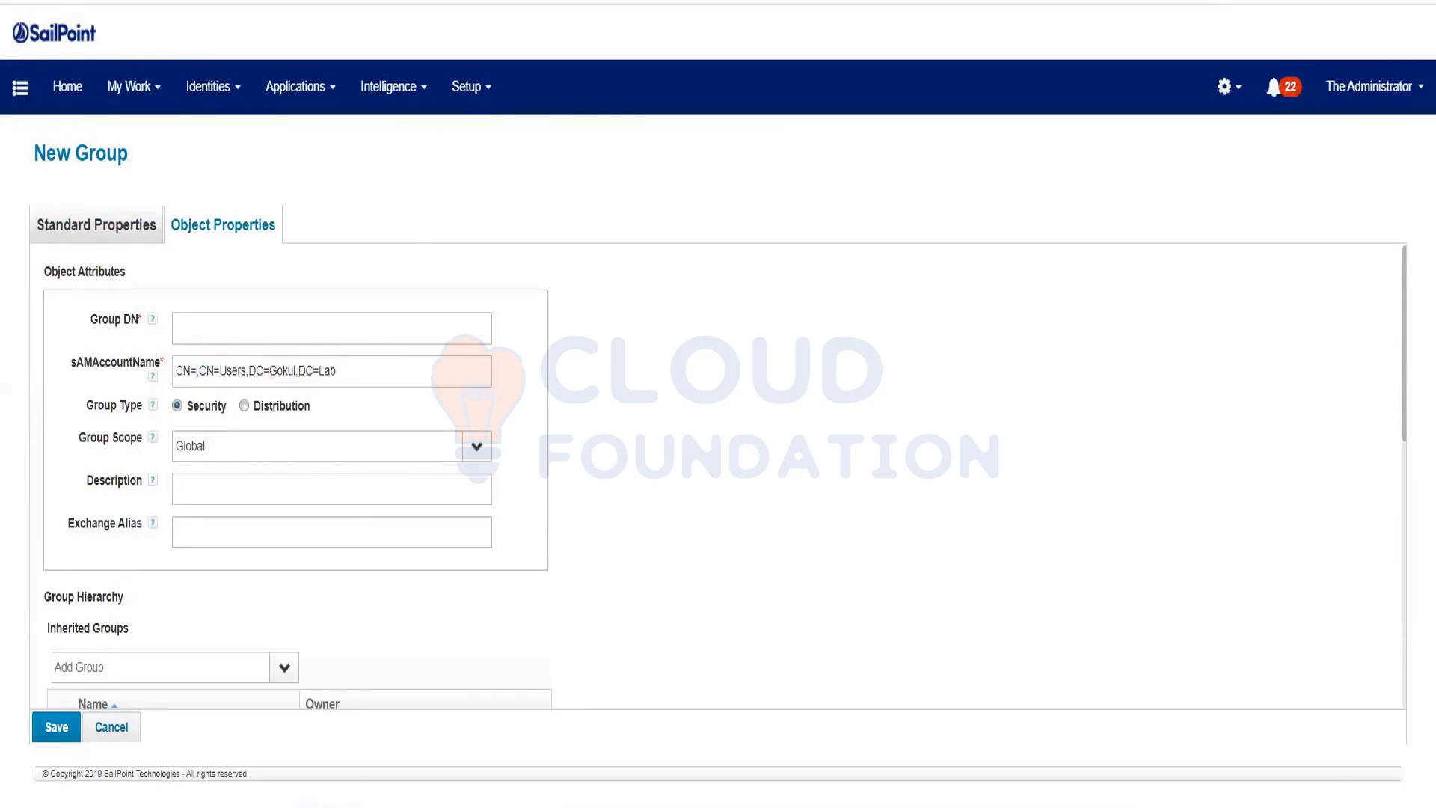
drag(234, 378, 46, 377)
key(ctrl+c)
click(198, 371)
key(ctrl+v)
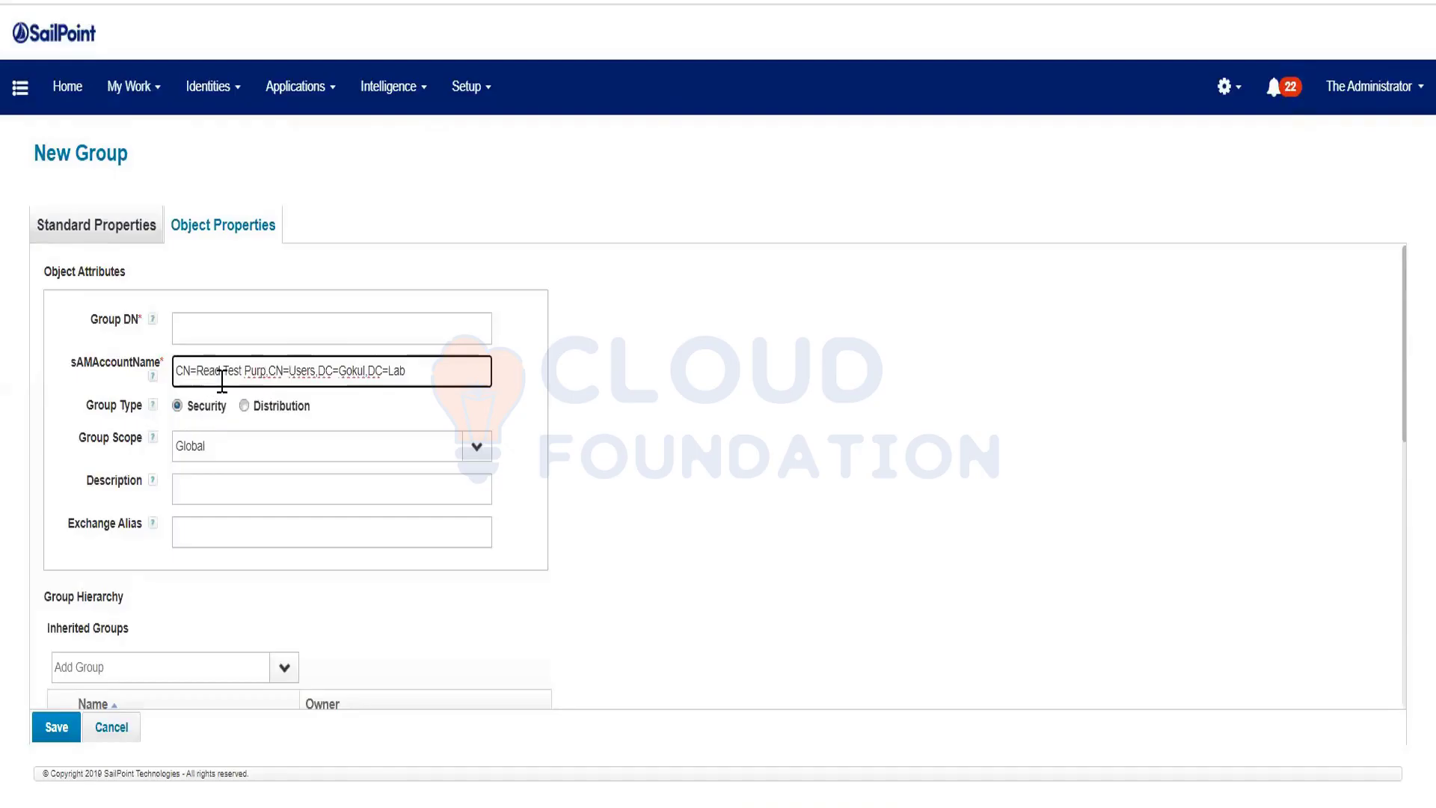
Move the finished DN CN=Read Test Purp,CN=Users,DC=Gokul,DC=Lab into the Group DN field
drag(316, 372, 283, 372)
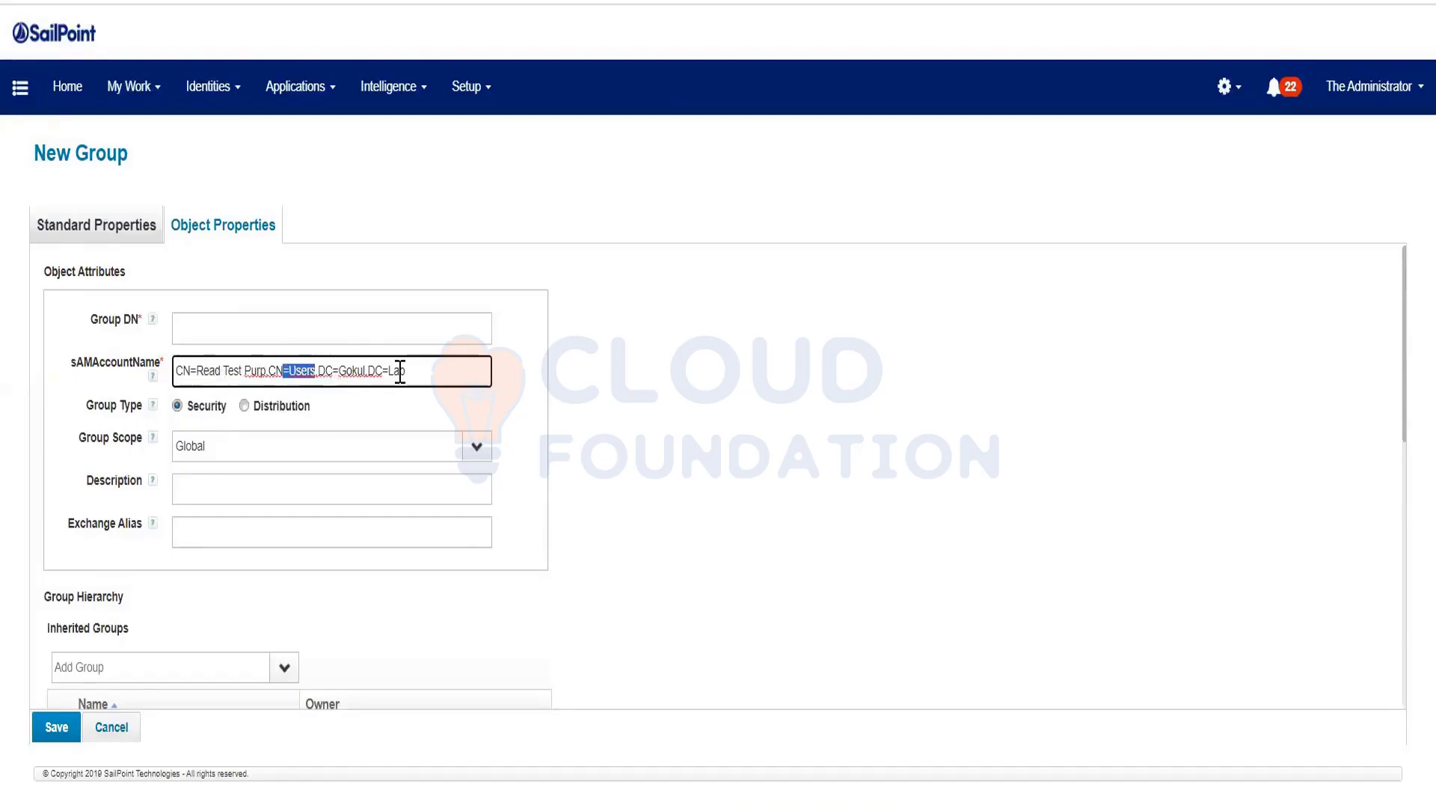
double_click(351, 371)
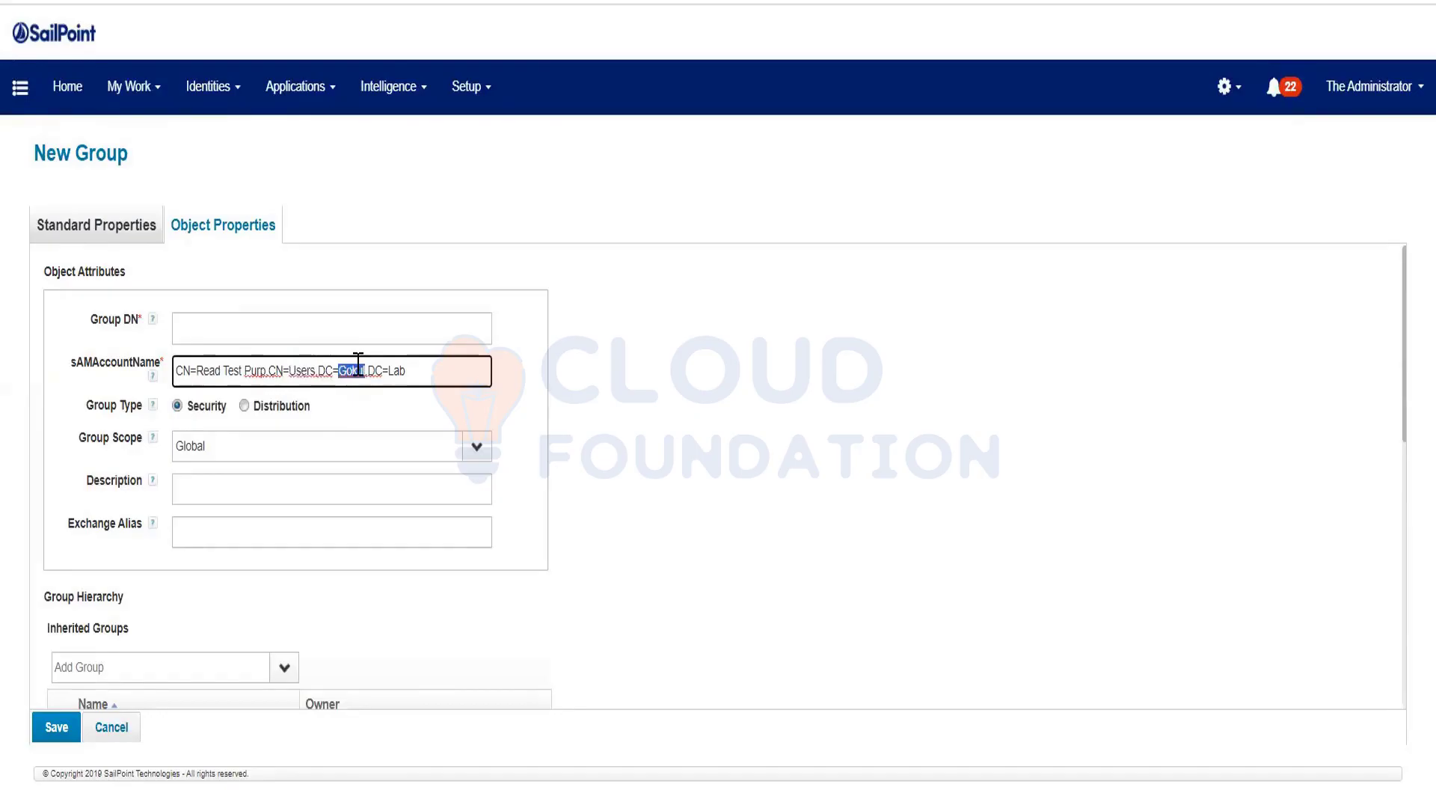
double_click(406, 370)
drag(432, 370, 53, 392)
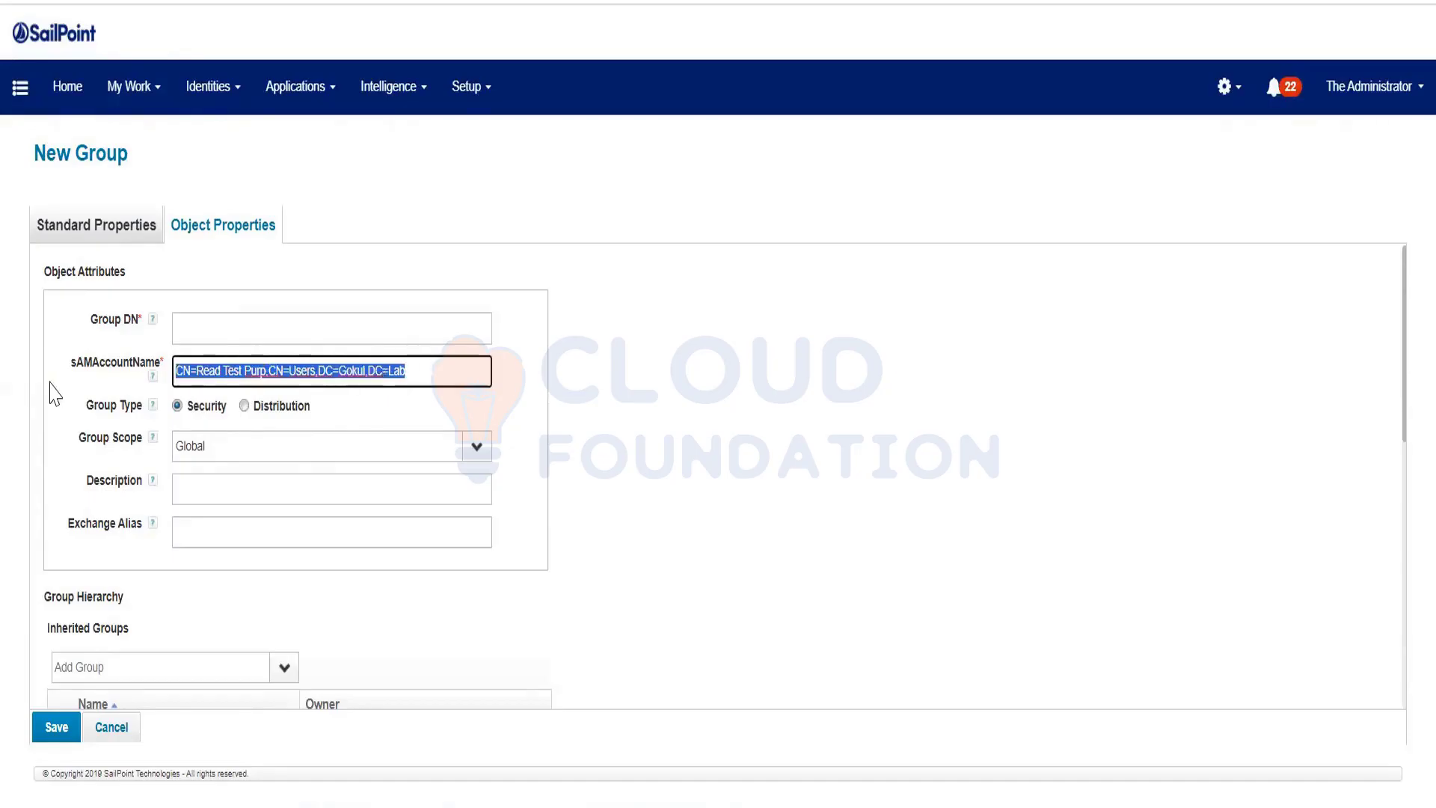
key(ctrl+x)
click(254, 324)
key(ctrl+v)
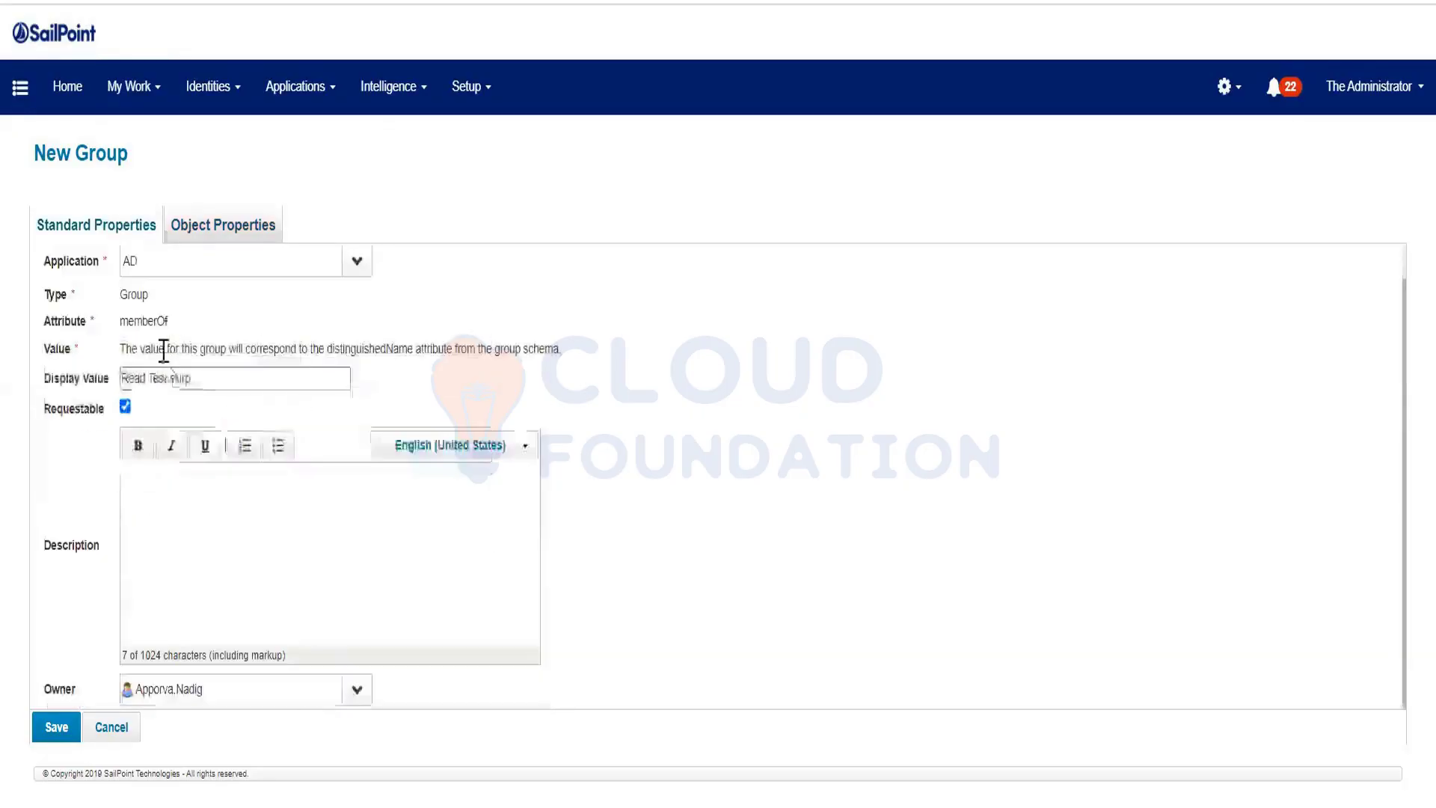
Copy the Display Value Read Test Purp into sAMAccountName and save the new AD group
drag(198, 378, 4, 408)
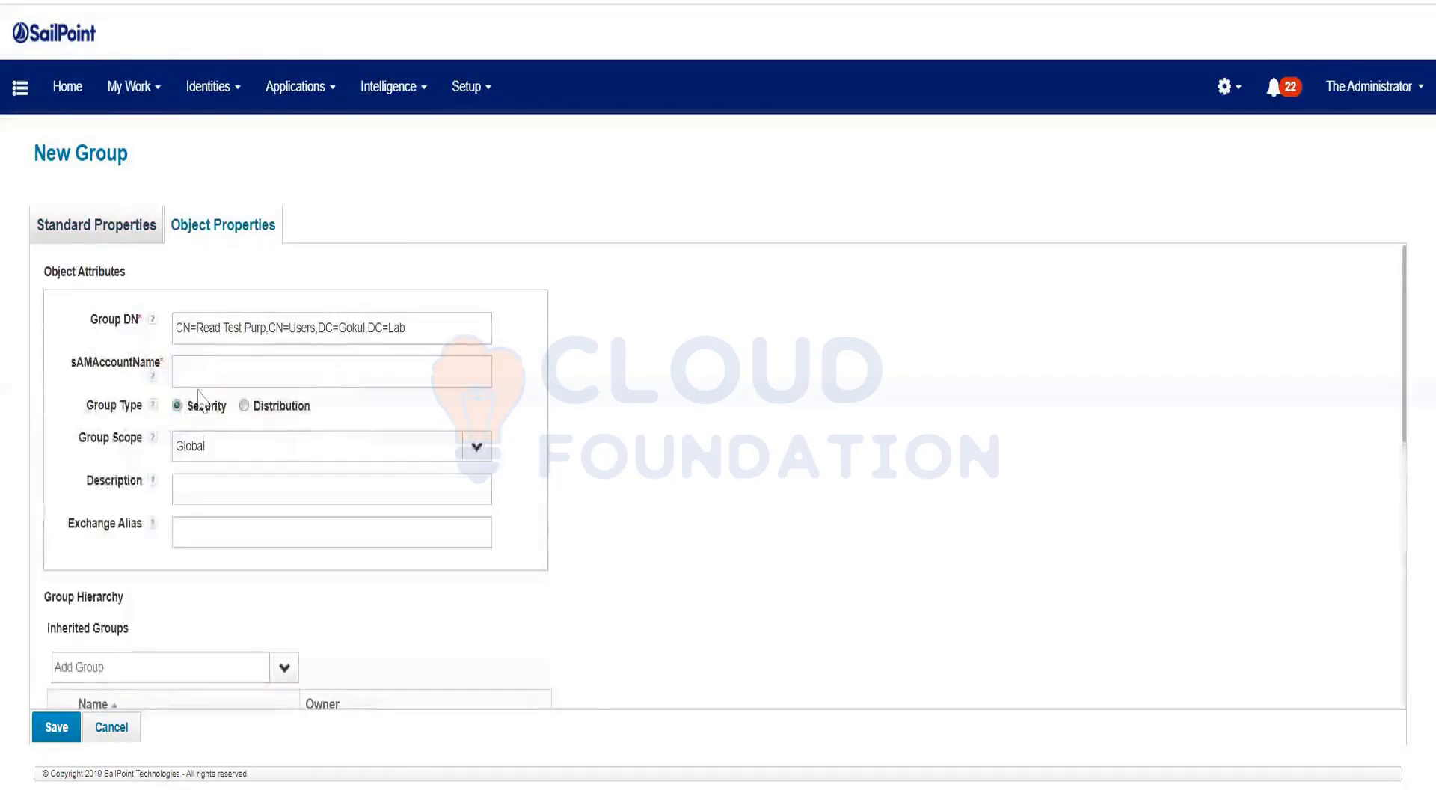
click(244, 377)
key(ctrl+v)
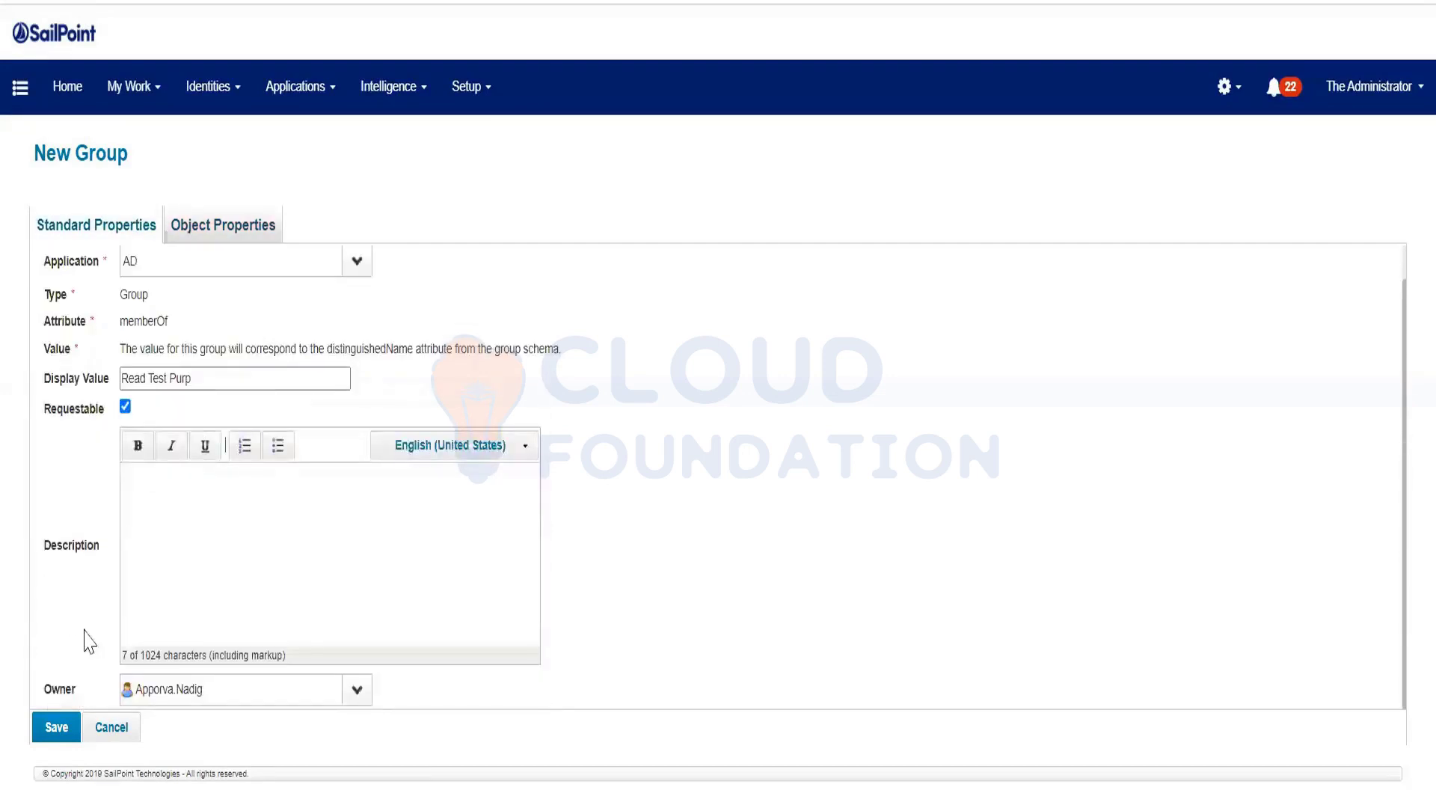
click(44, 739)
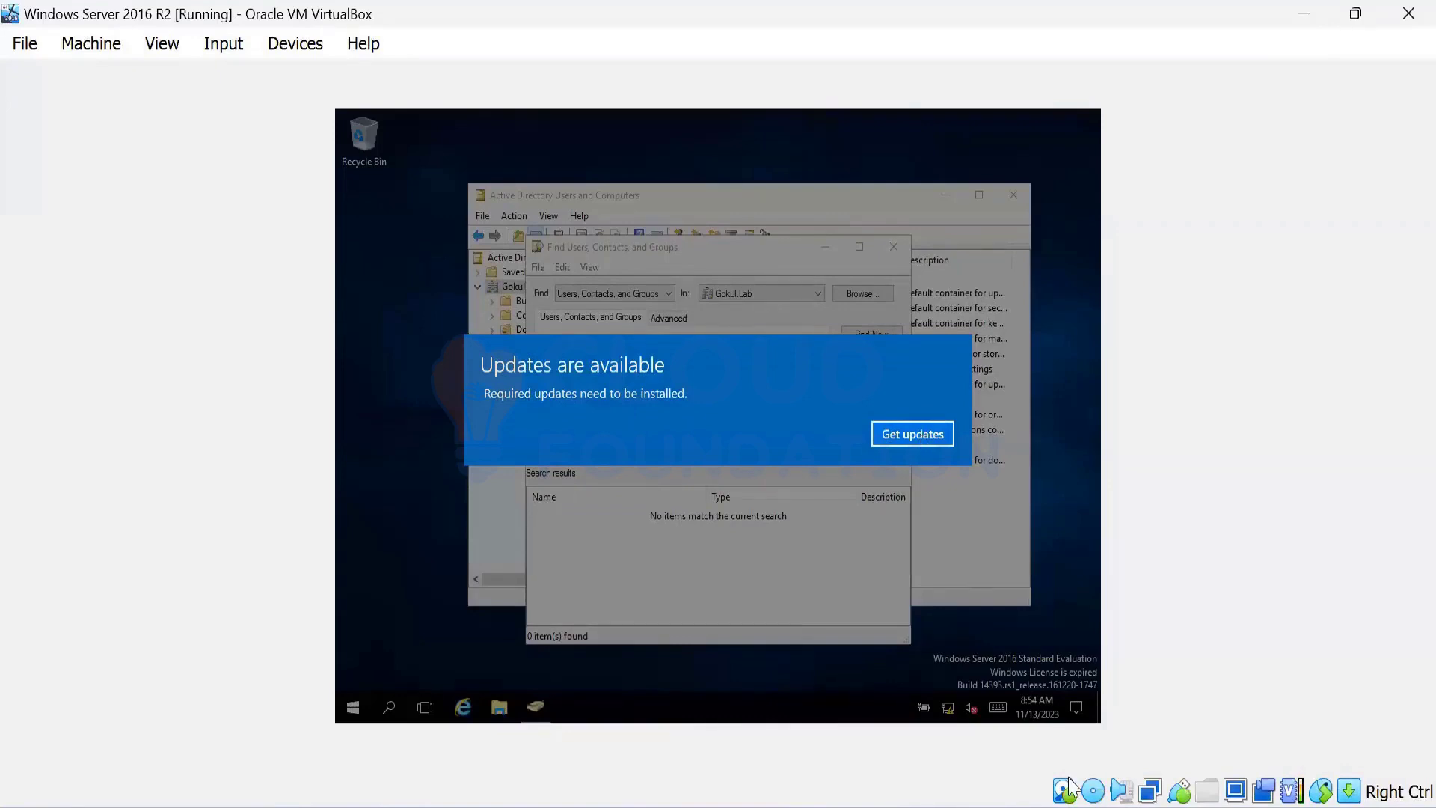
Dismiss the updates notice and run the AD search for read test purp to find the group
click(920, 437)
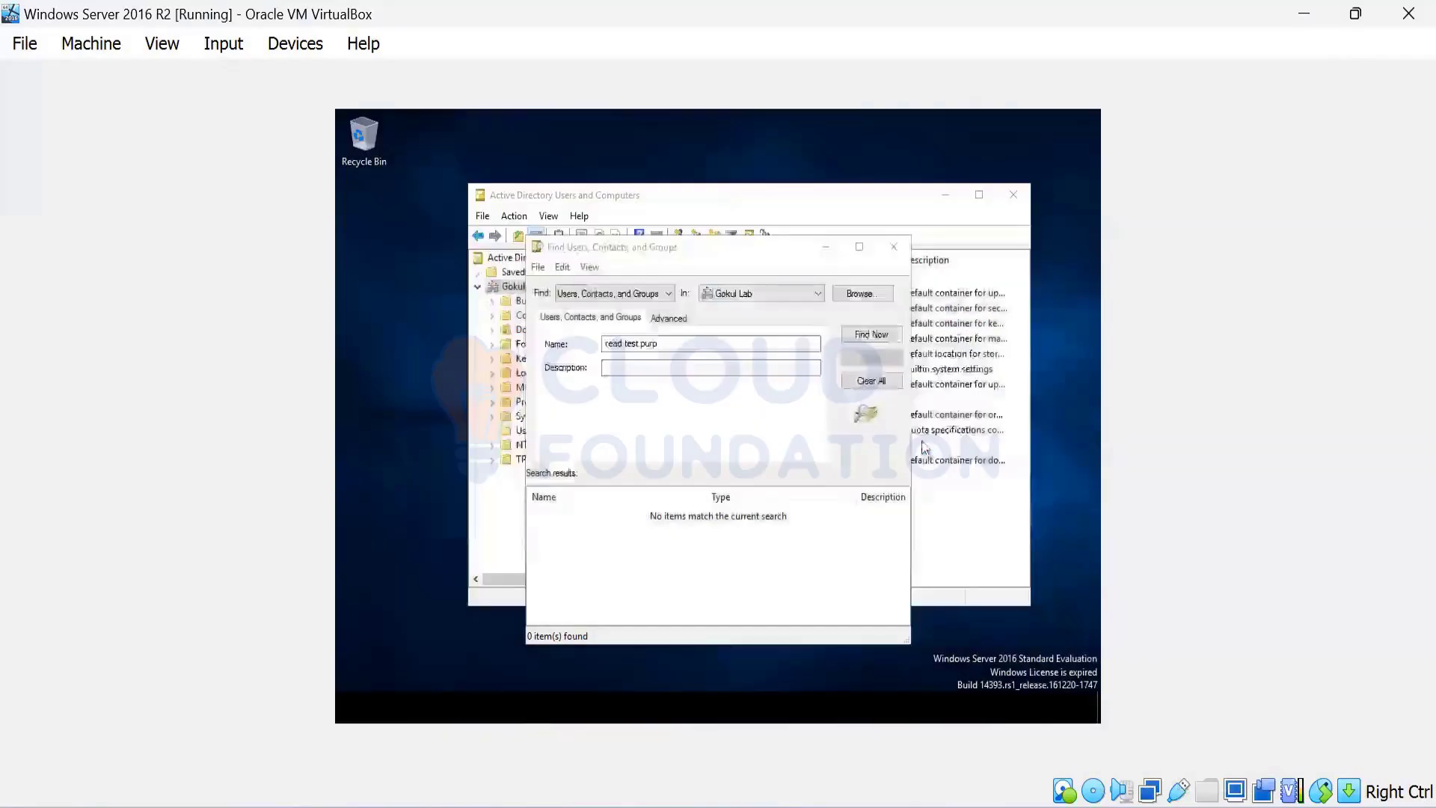
click(881, 336)
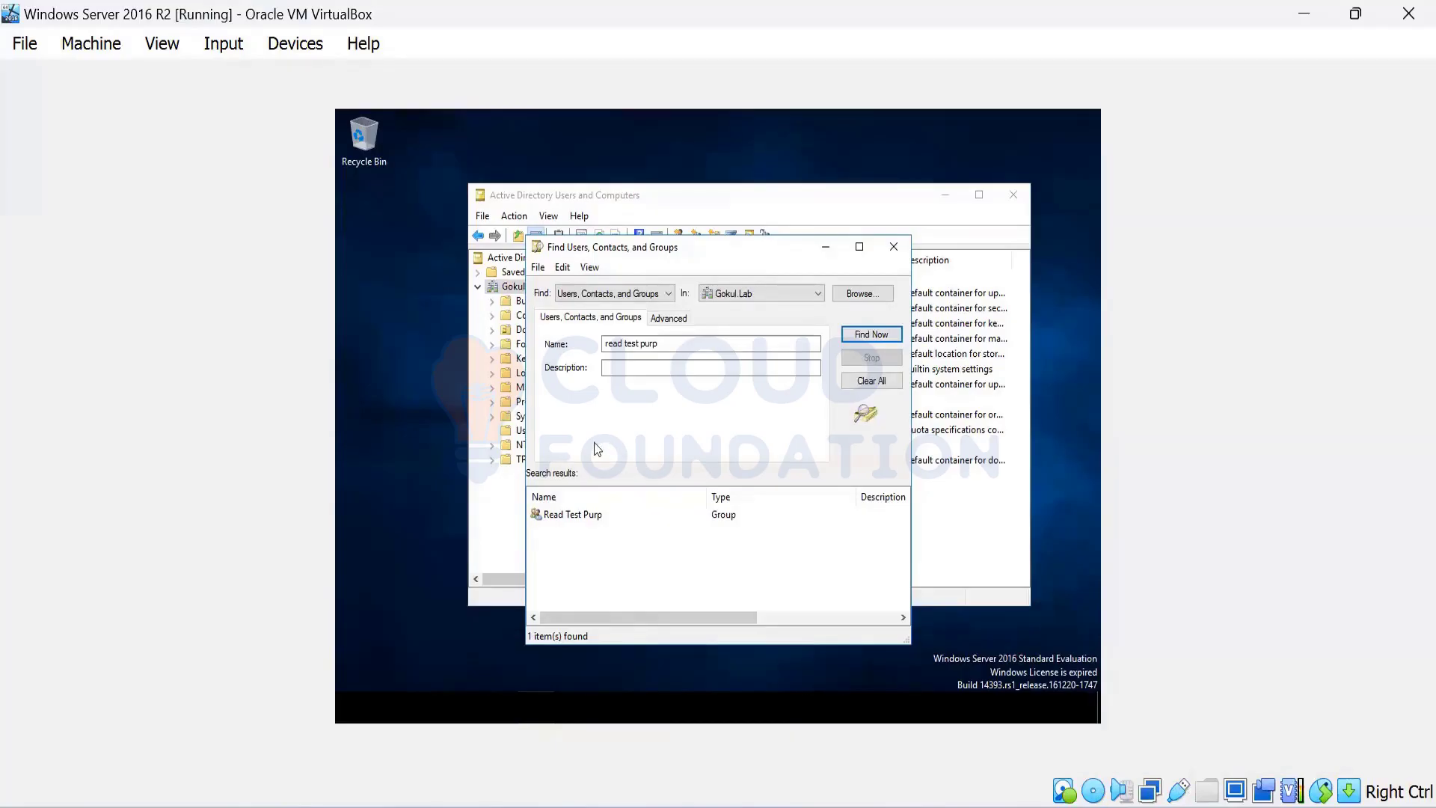
key(alt+Tab)
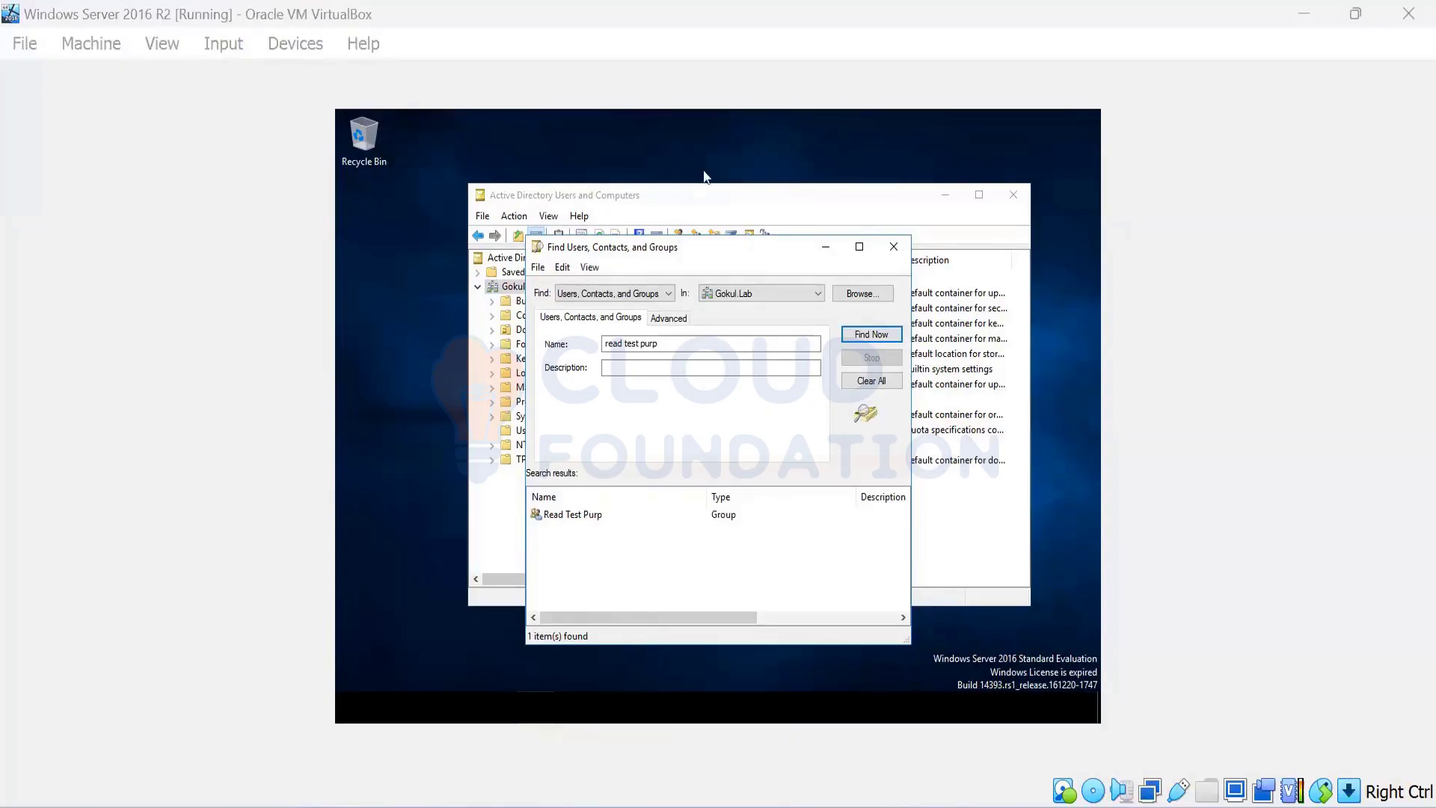
mouse_move(618, 806)
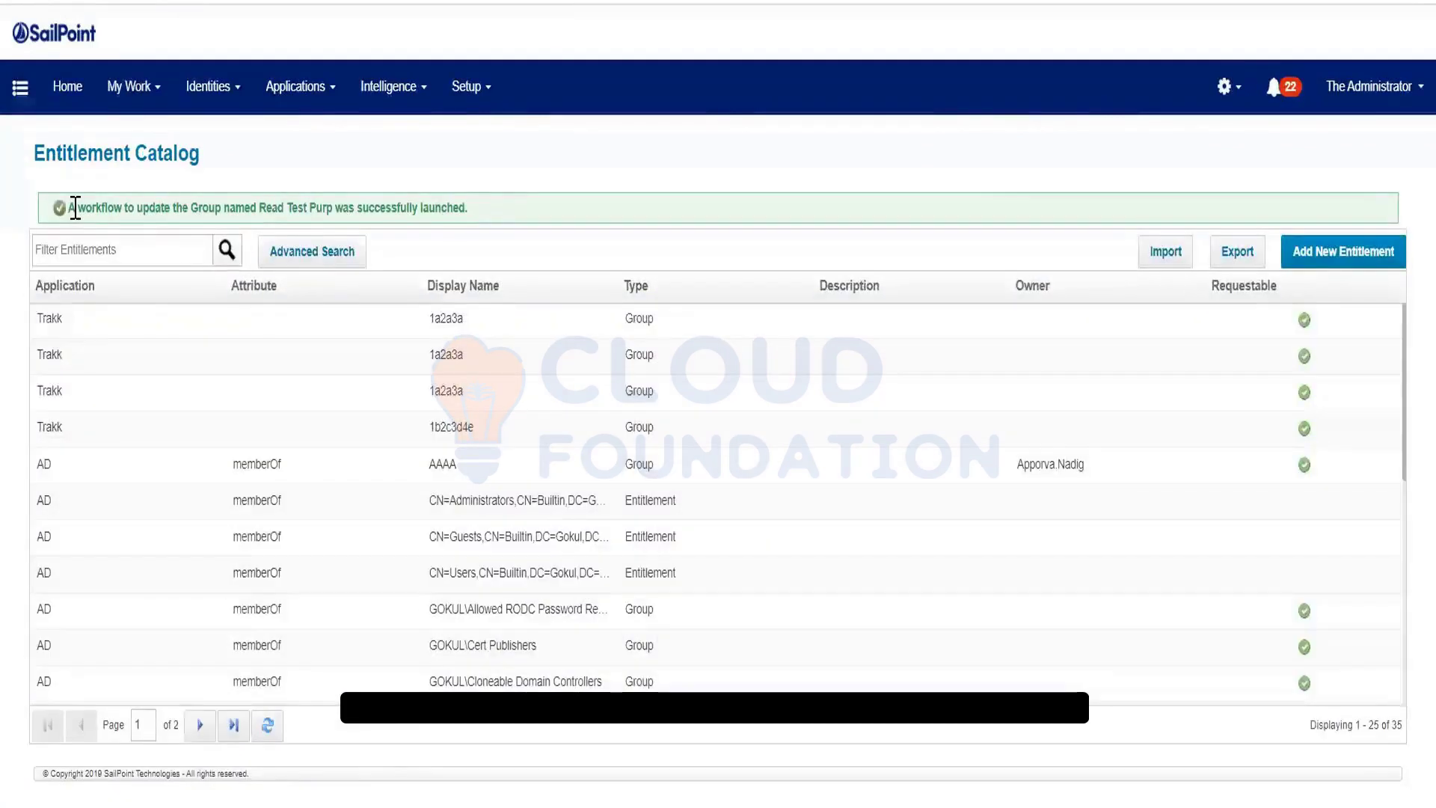
Highlight the green banner confirming the Read Test Purp workflow launched successfully
drag(76, 208, 468, 208)
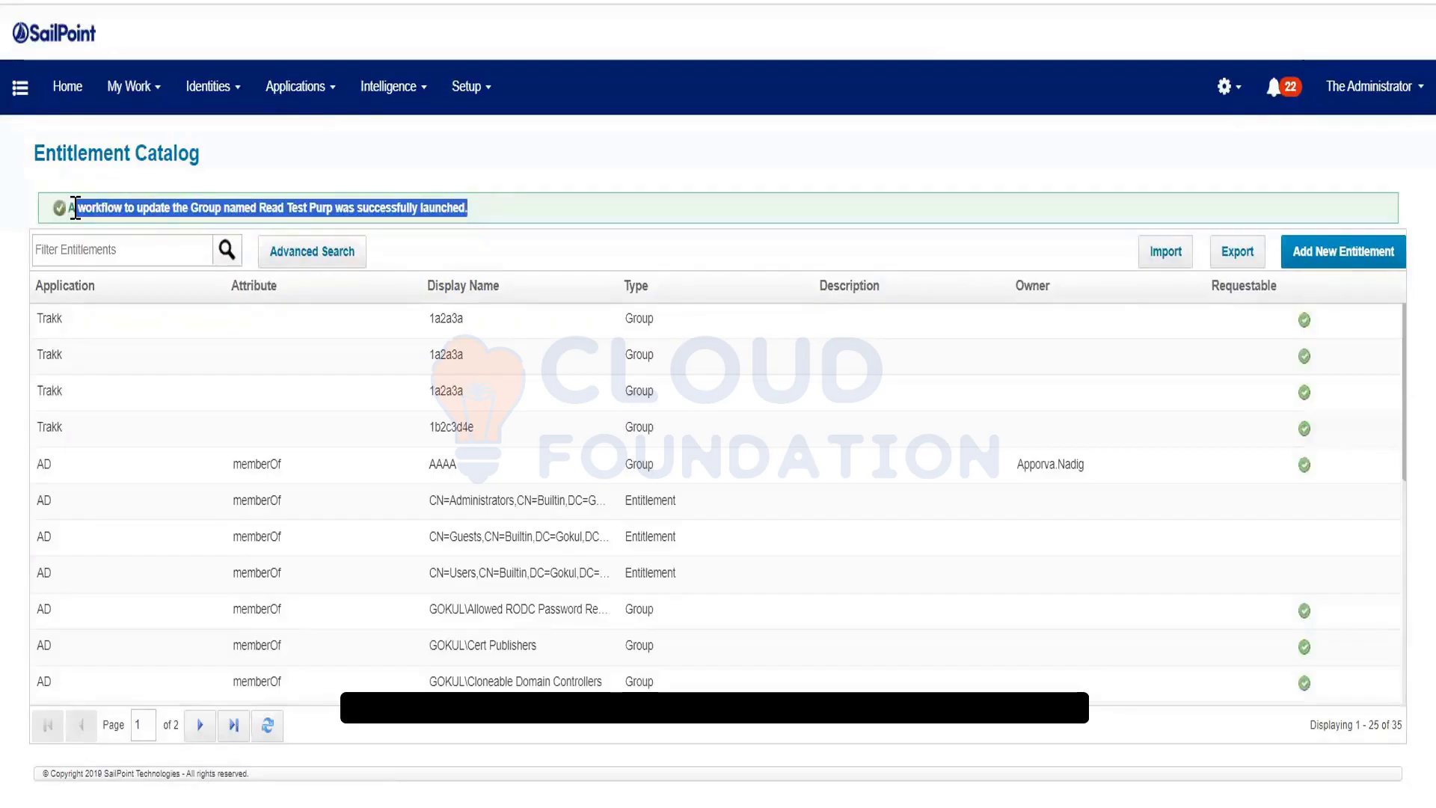
click(494, 268)
key(alt+Tab)
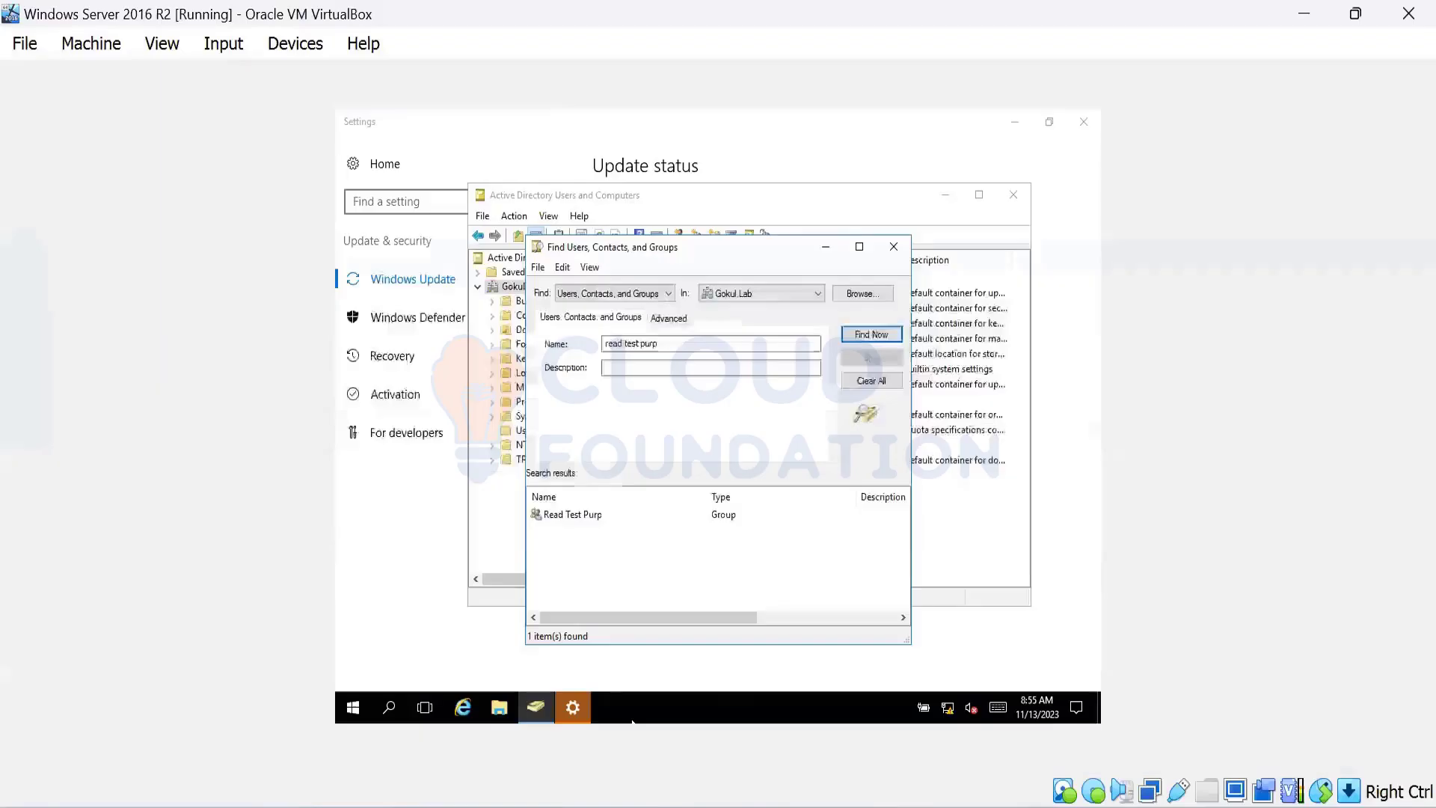
click(675, 516)
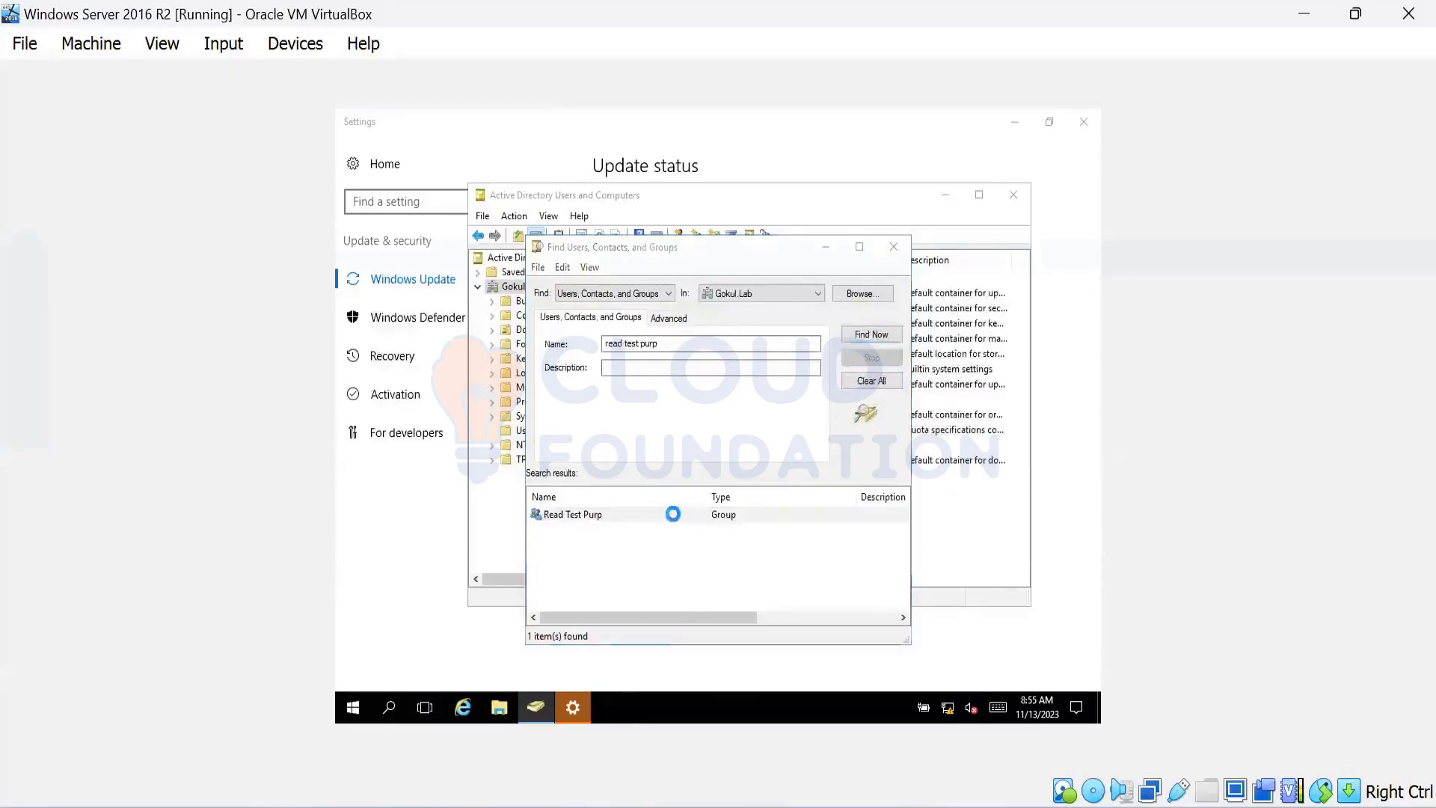
double_click(674, 516)
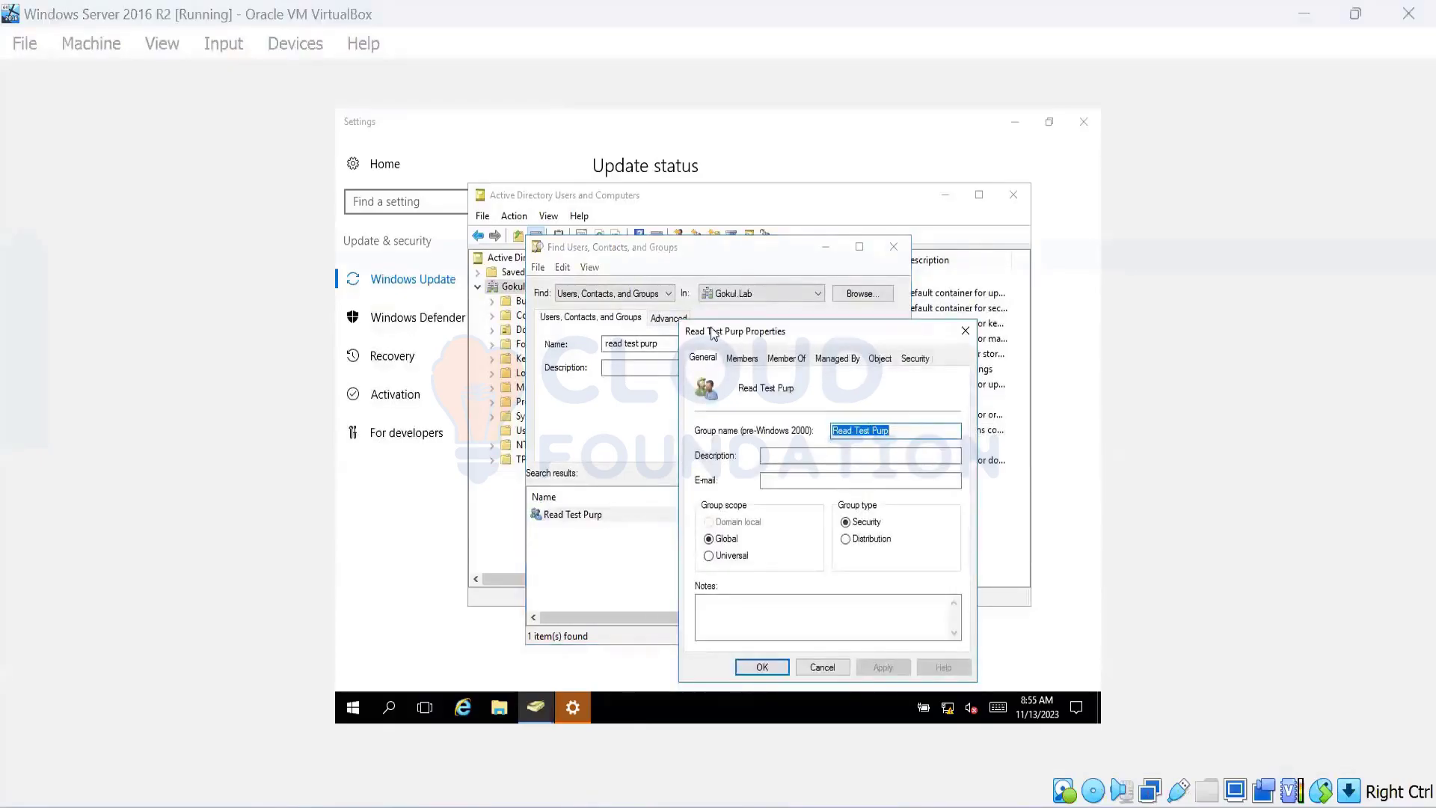
click(742, 358)
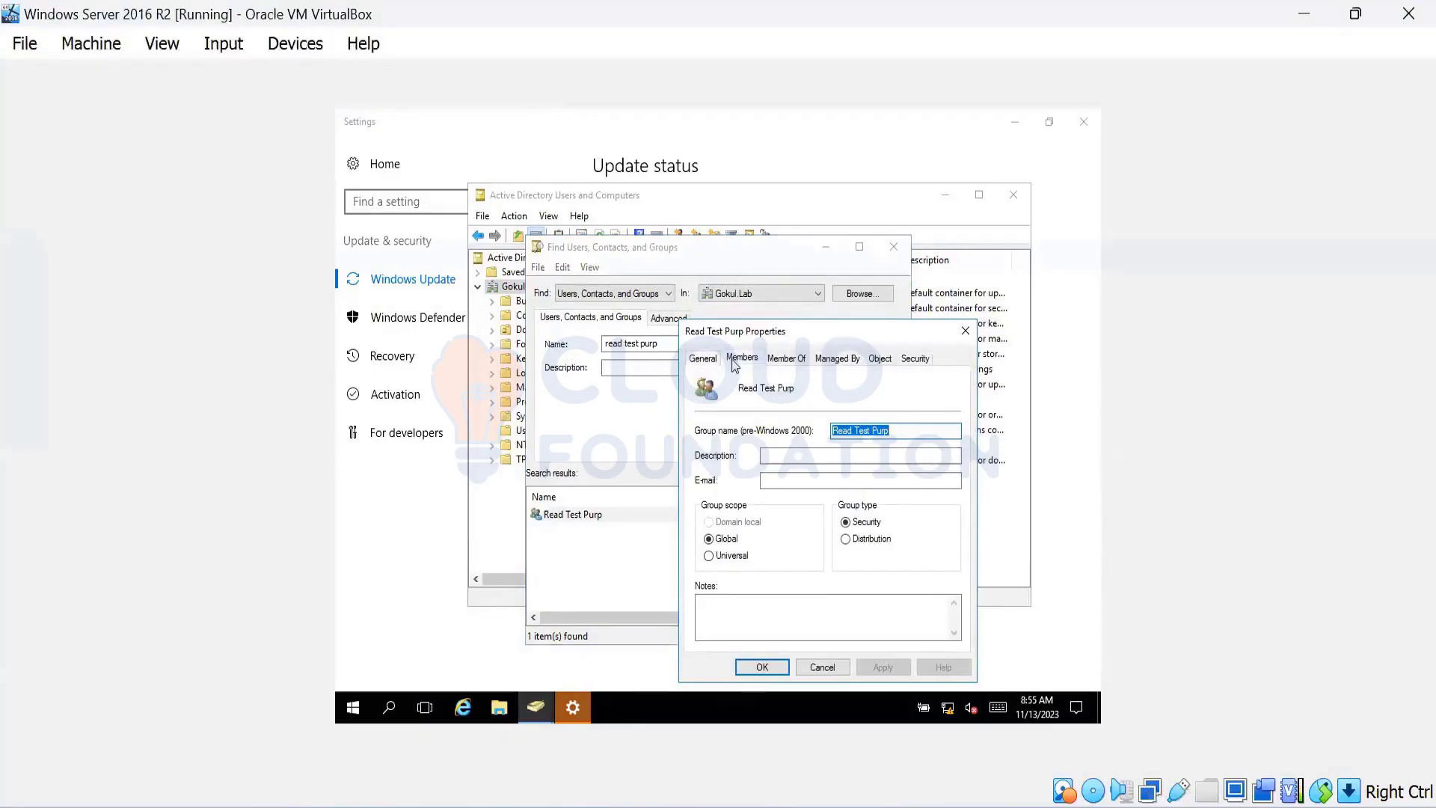
click(786, 358)
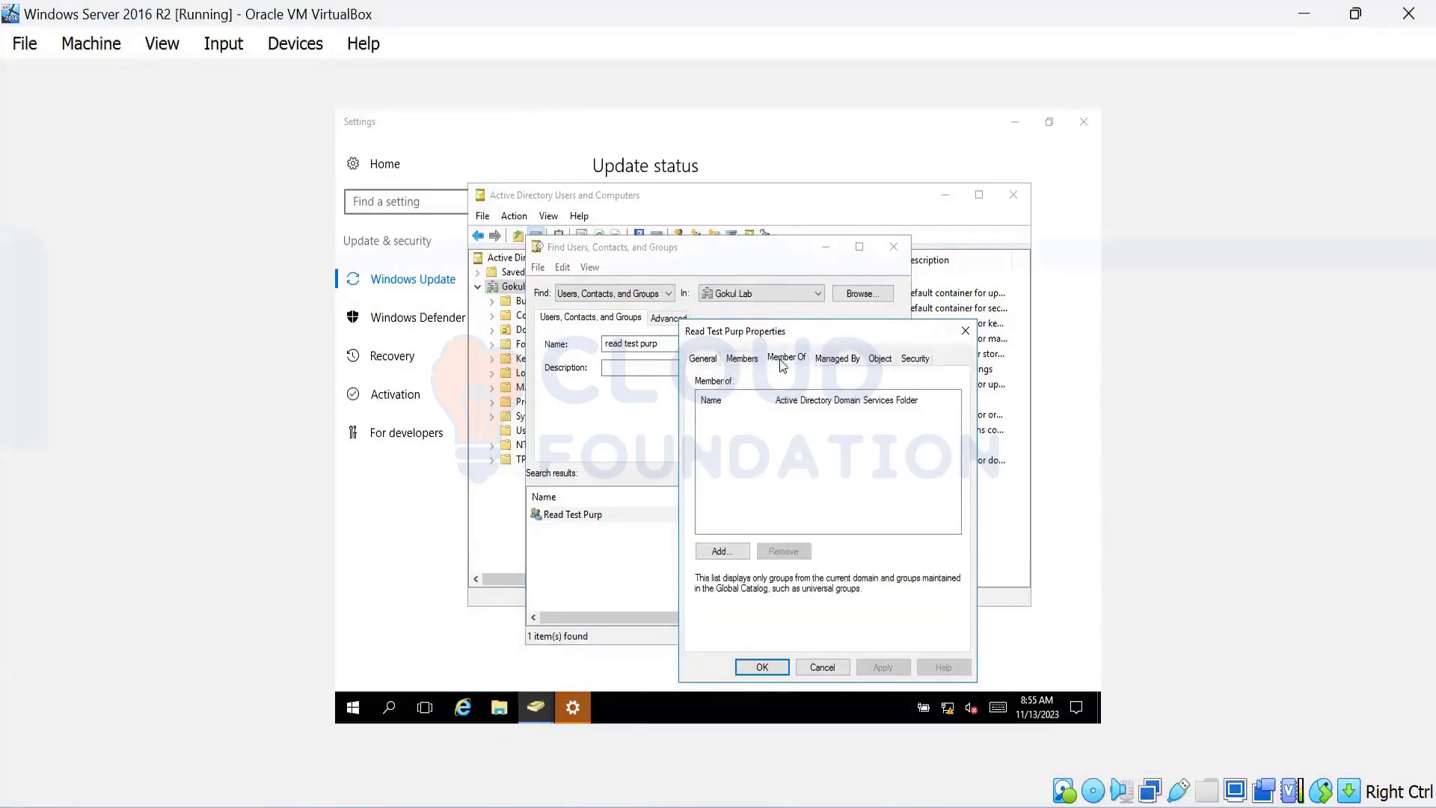
click(964, 330)
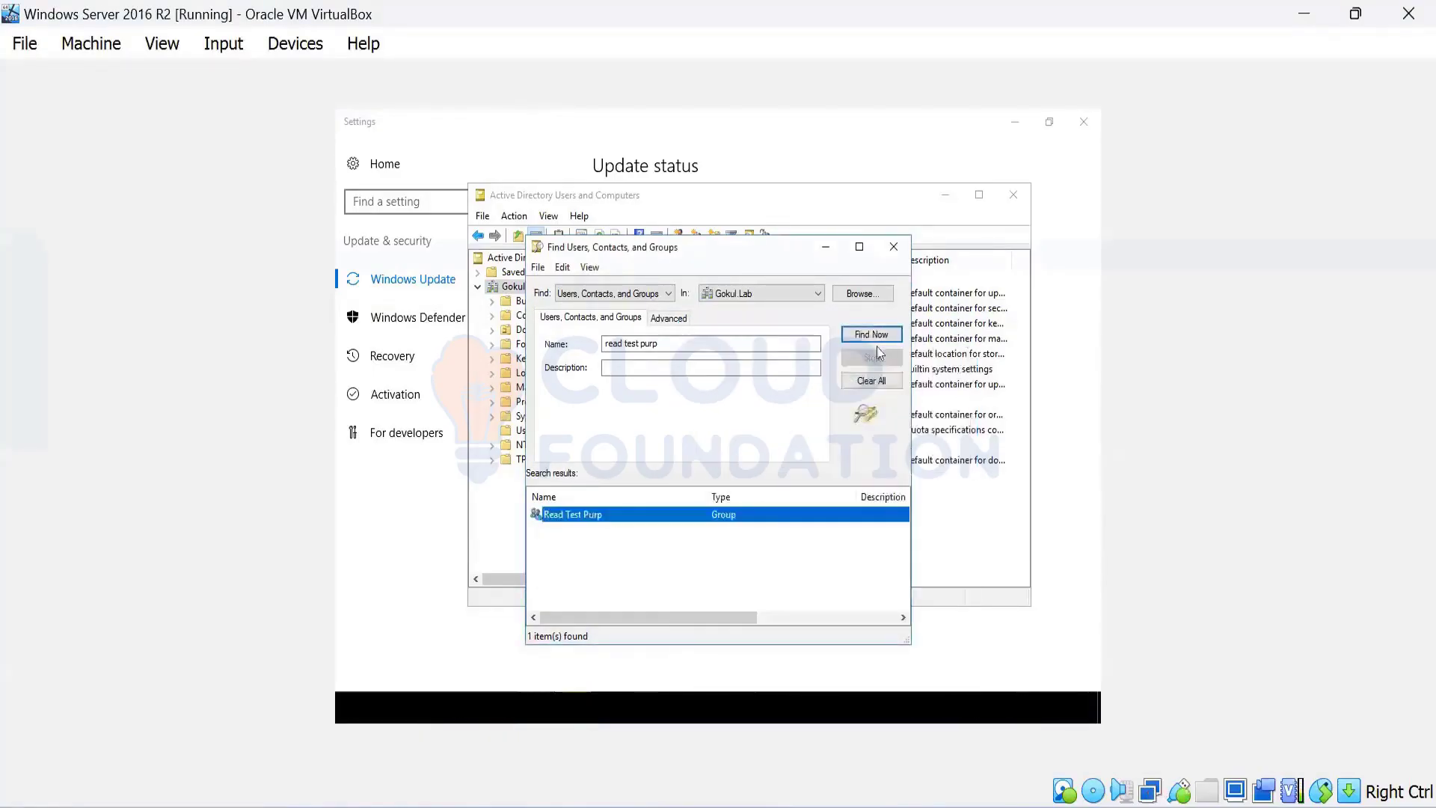
click(866, 338)
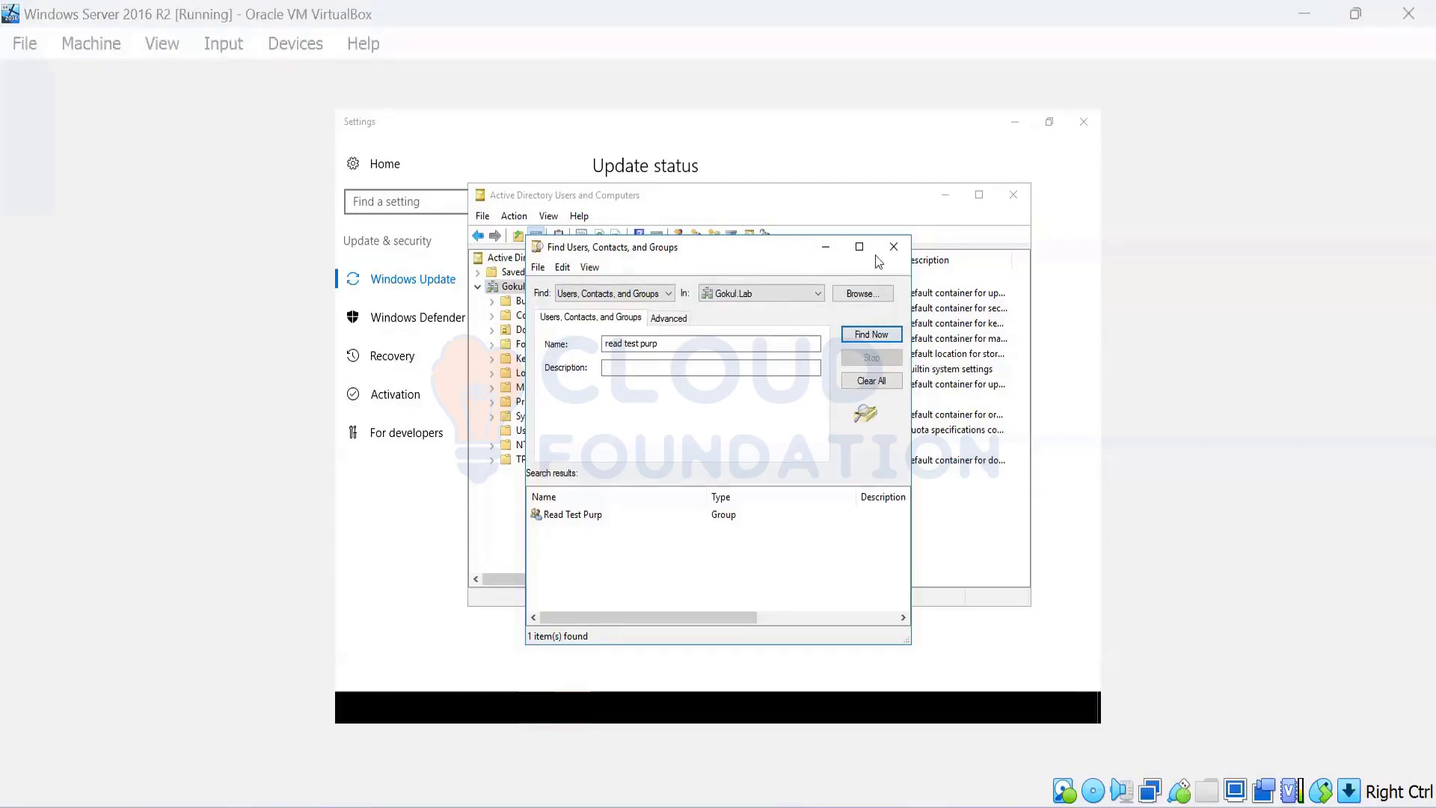
click(782, 254)
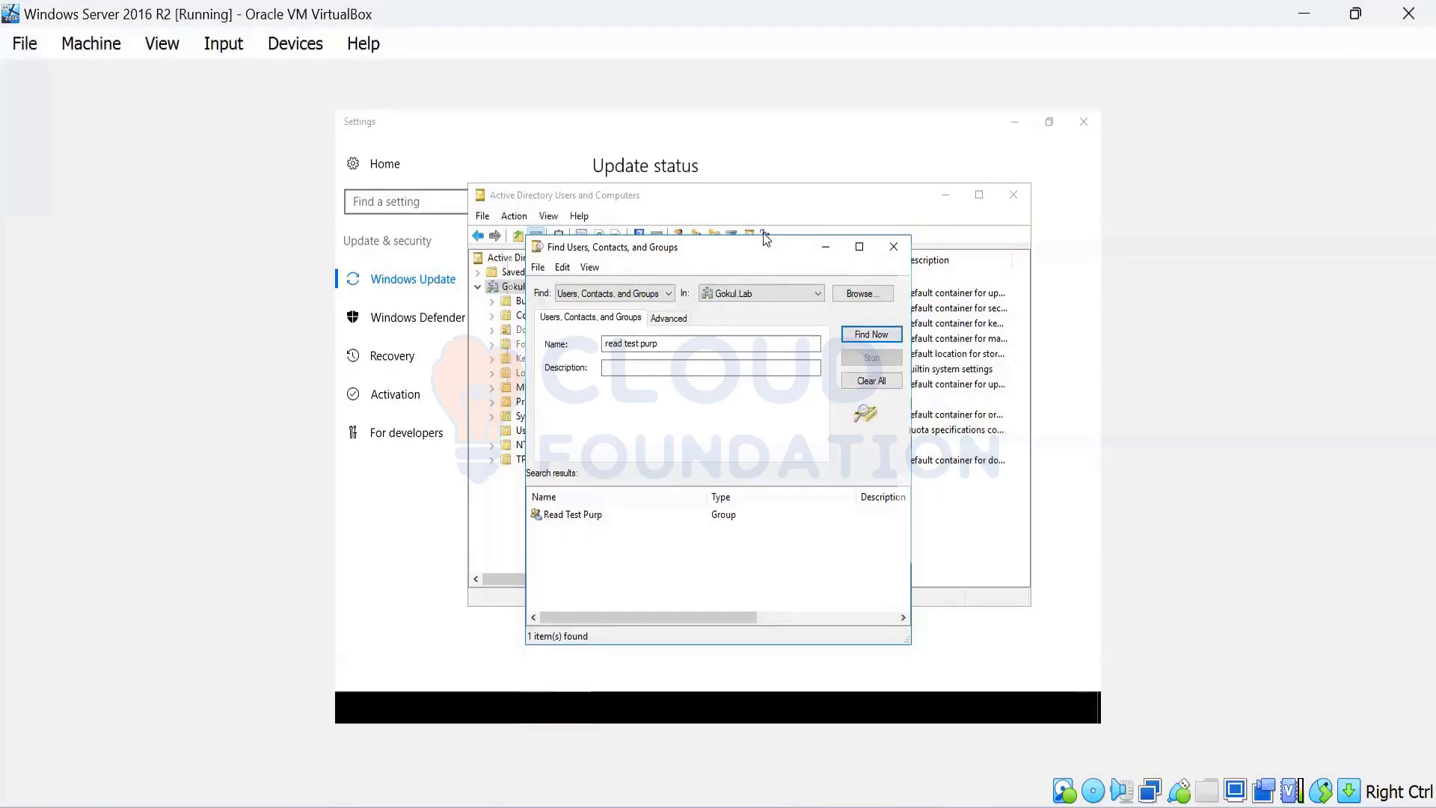
drag(782, 255, 764, 235)
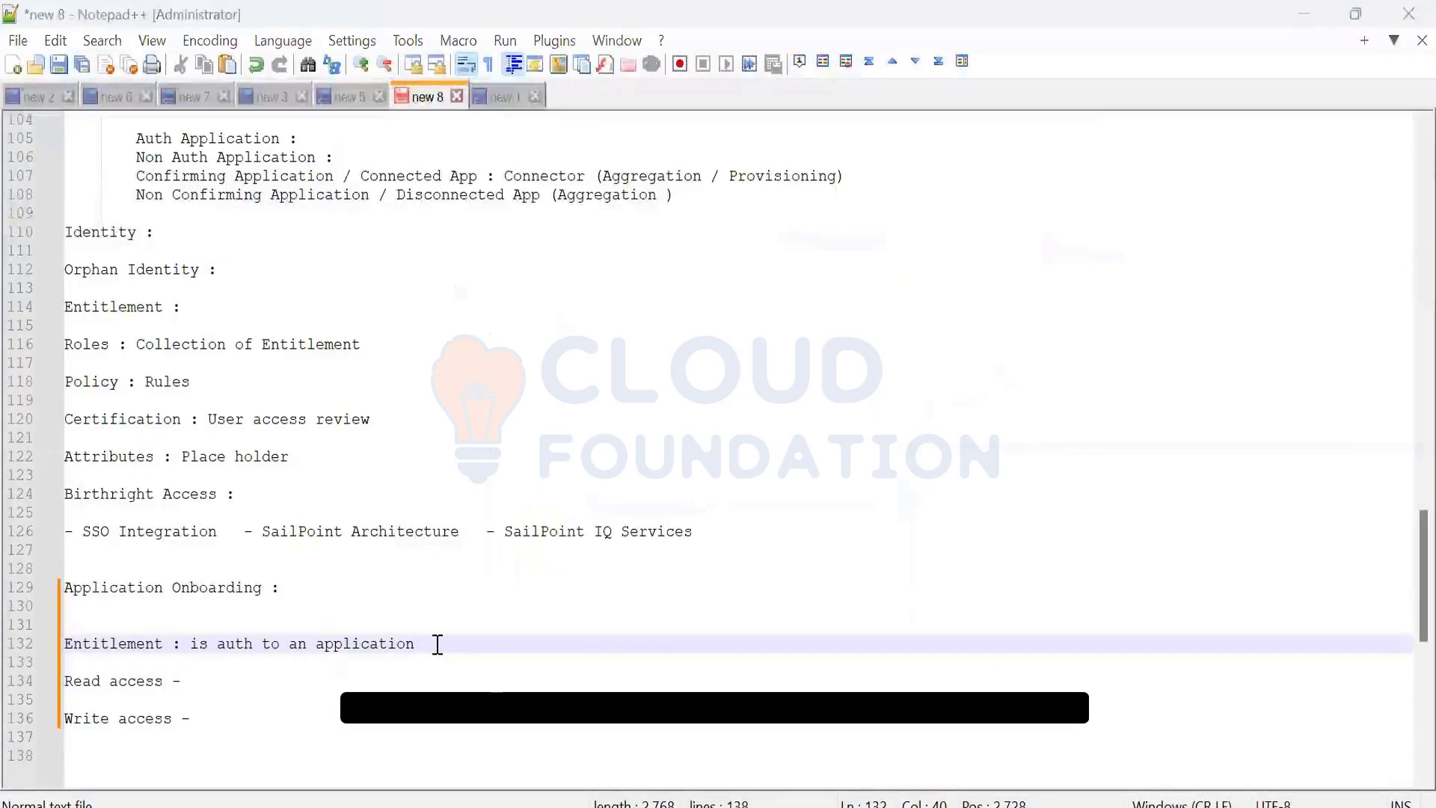
Select and cut line 126, the SSO Integration / SailPoint Architecture / SailPoint IQ Services line
click(718, 532)
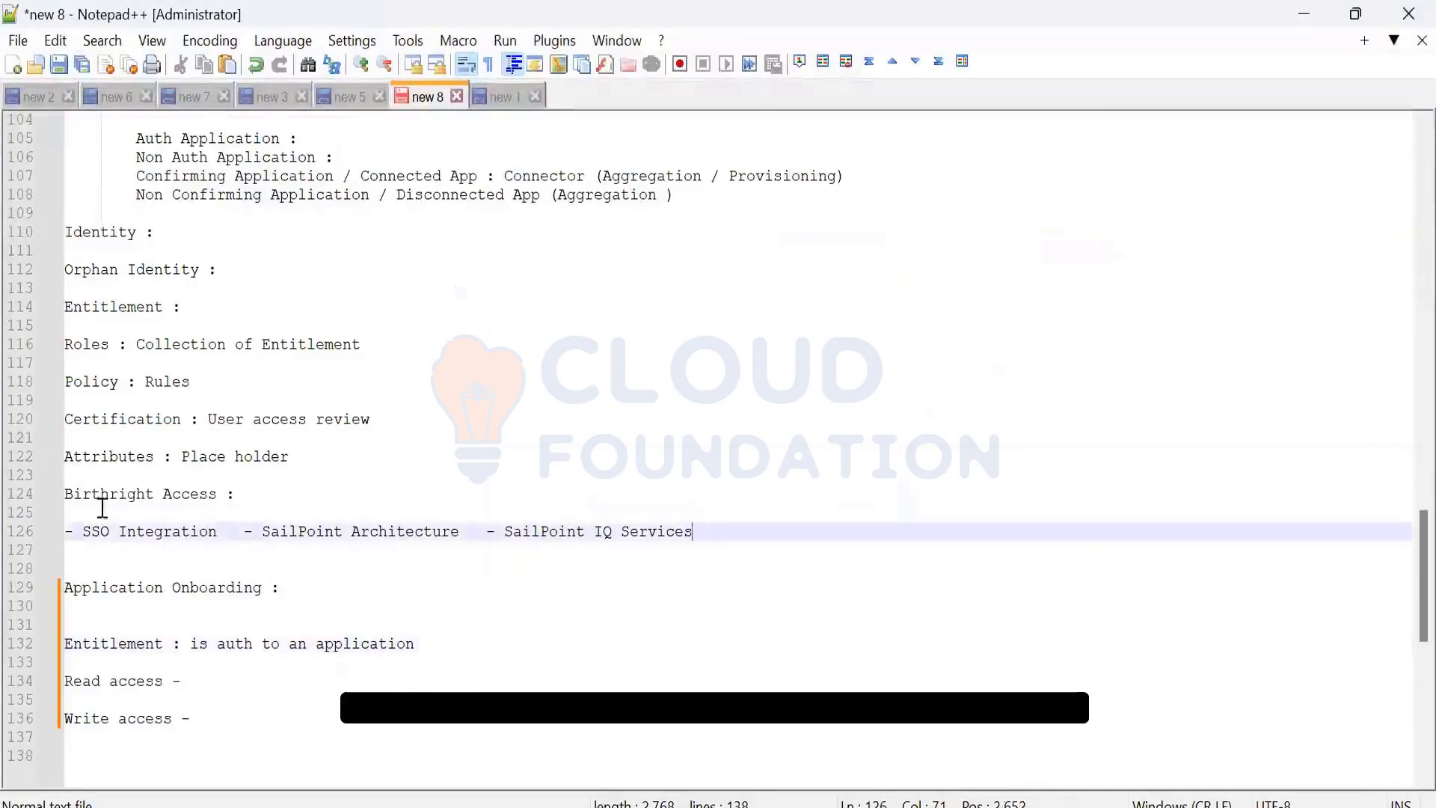
shift+click(26, 532)
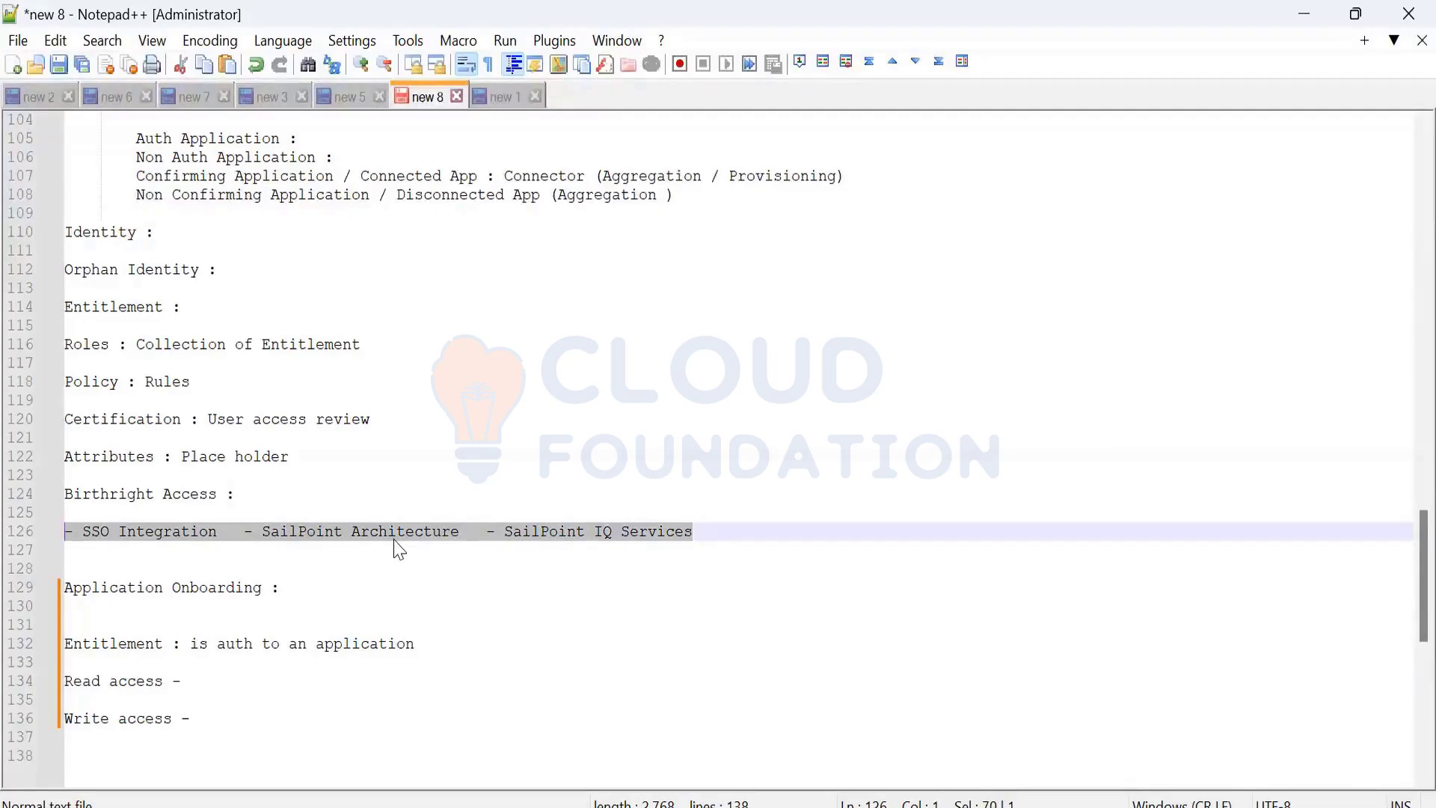
key(alt+Tab)
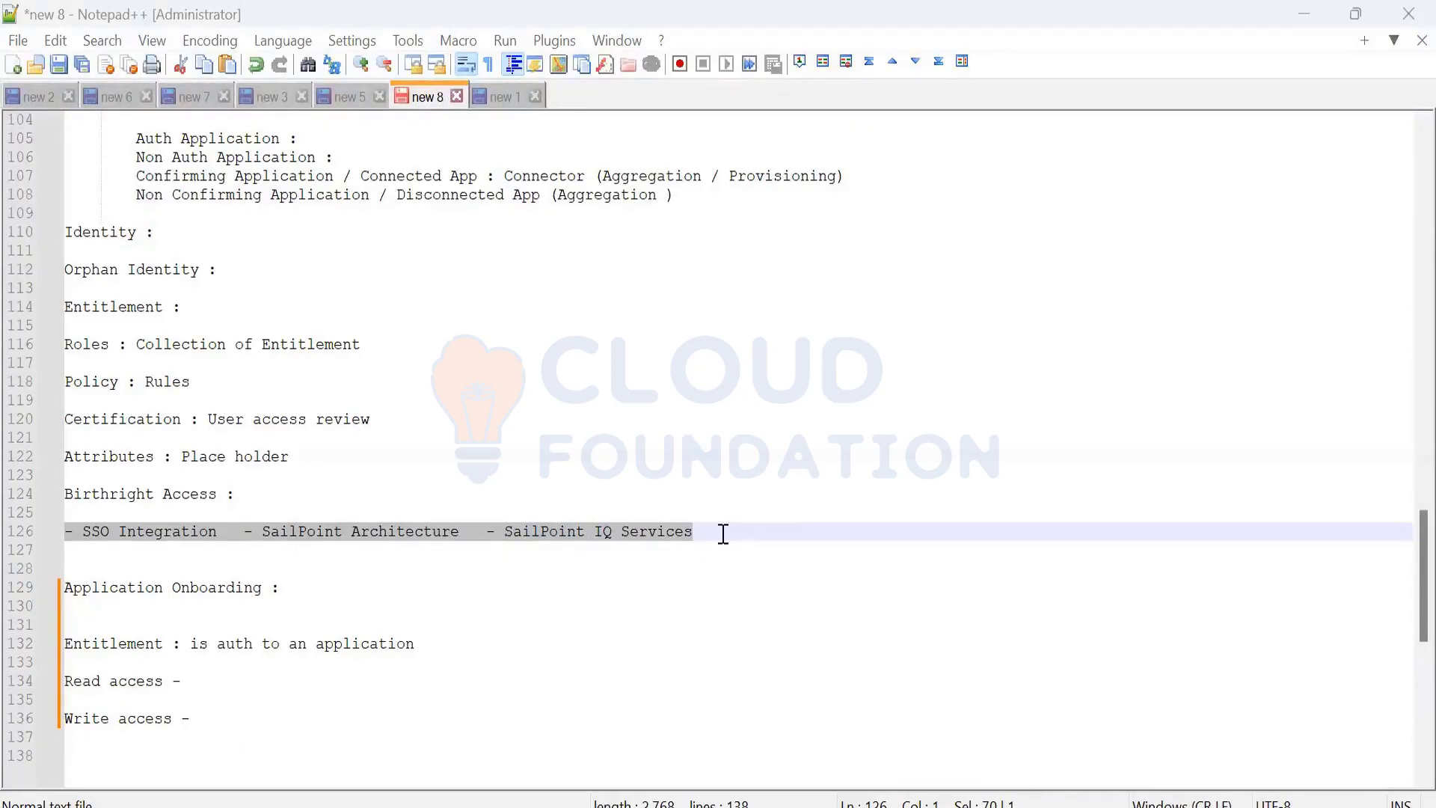
shift+click(13, 515)
shift+click(14, 532)
key(ctrl+c)
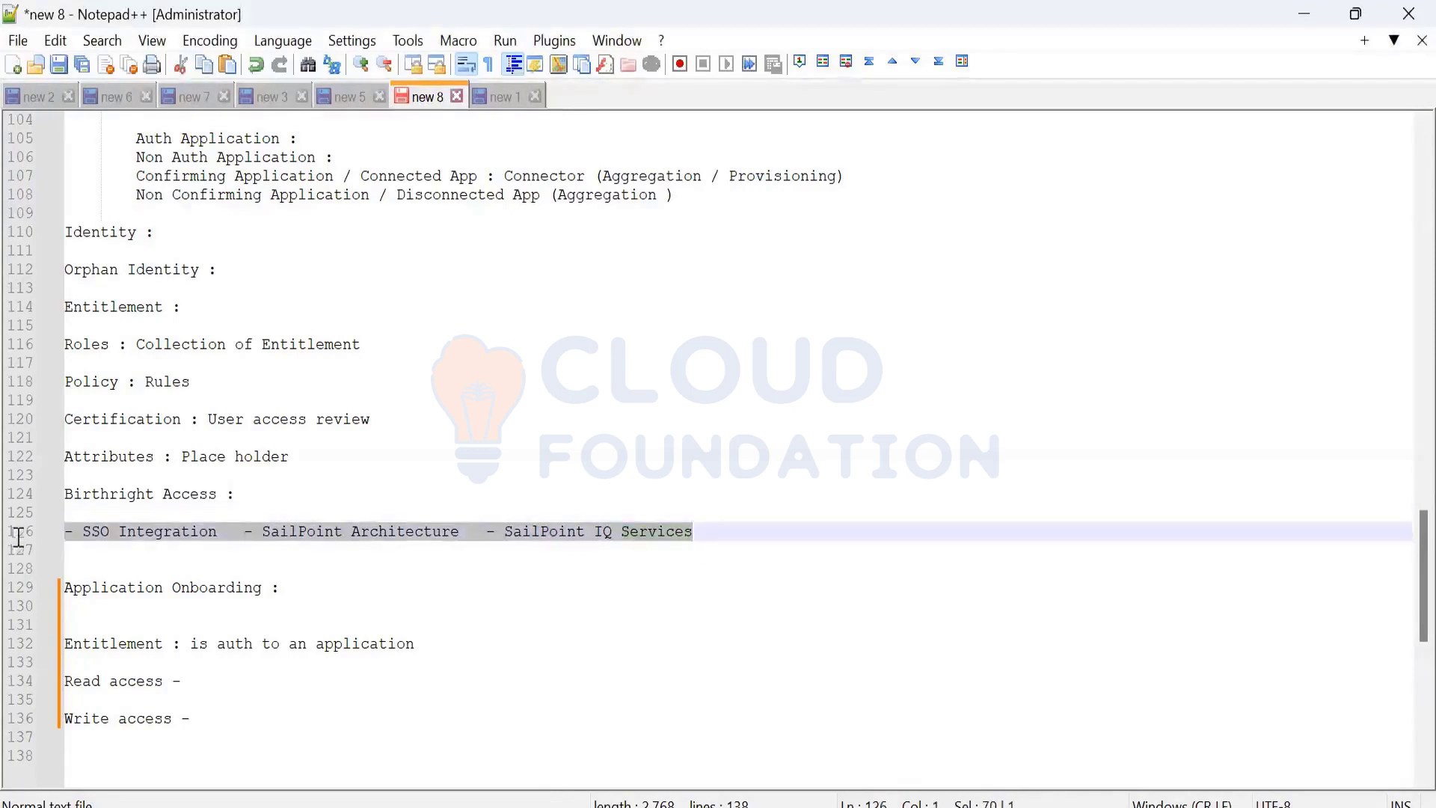
key(Delete)
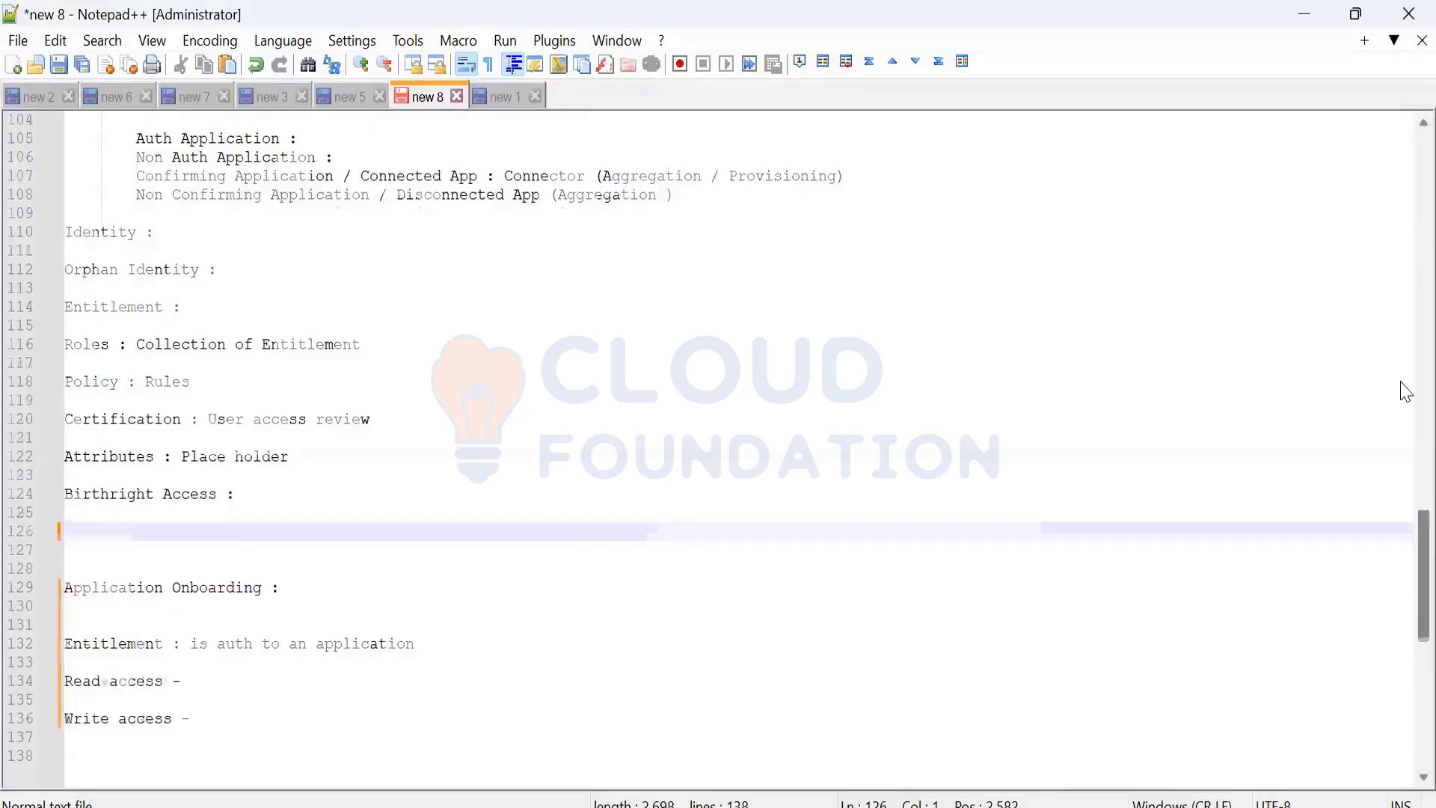
Paste that topics line on a new line just under the IGA item
scroll(1405, 390, up, 20)
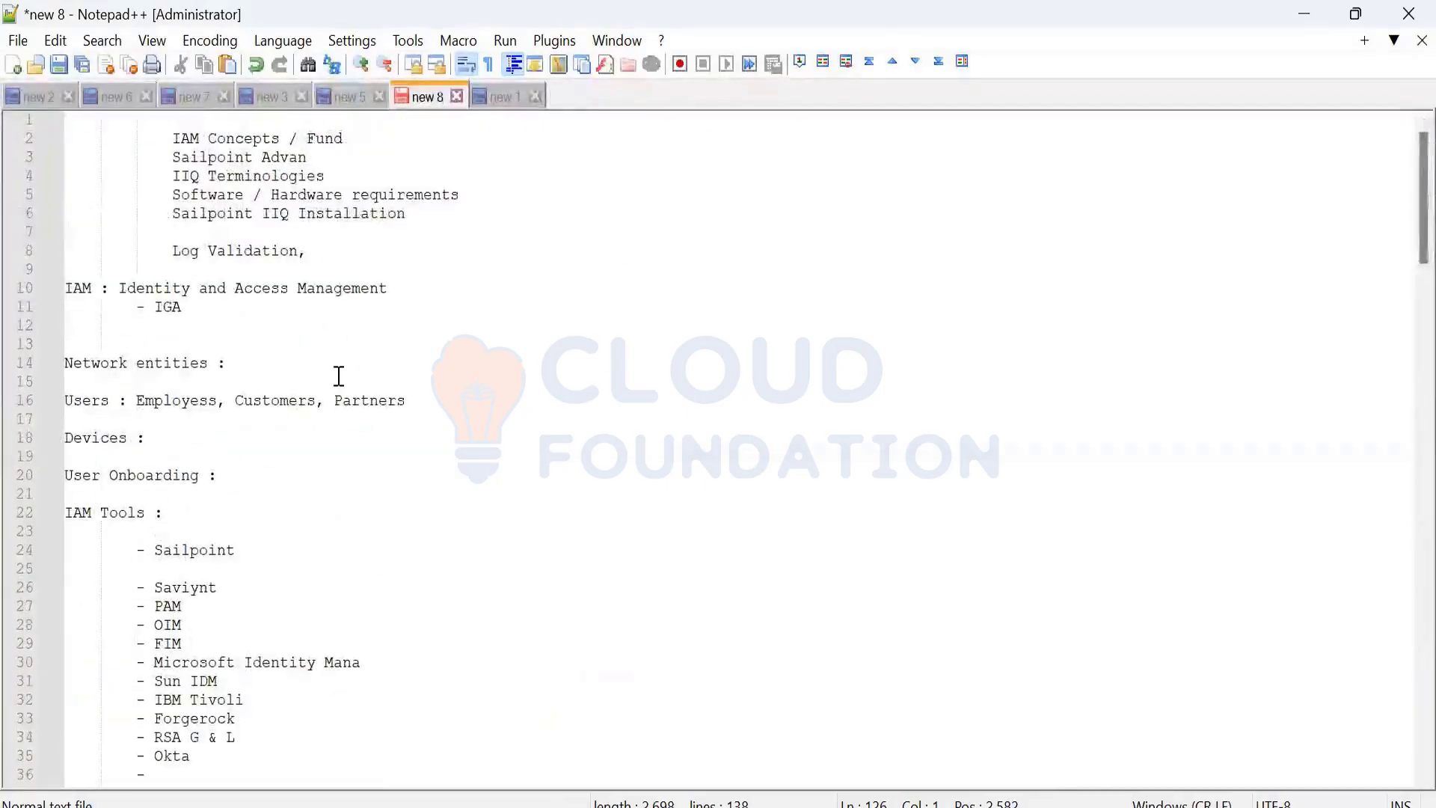
click(339, 327)
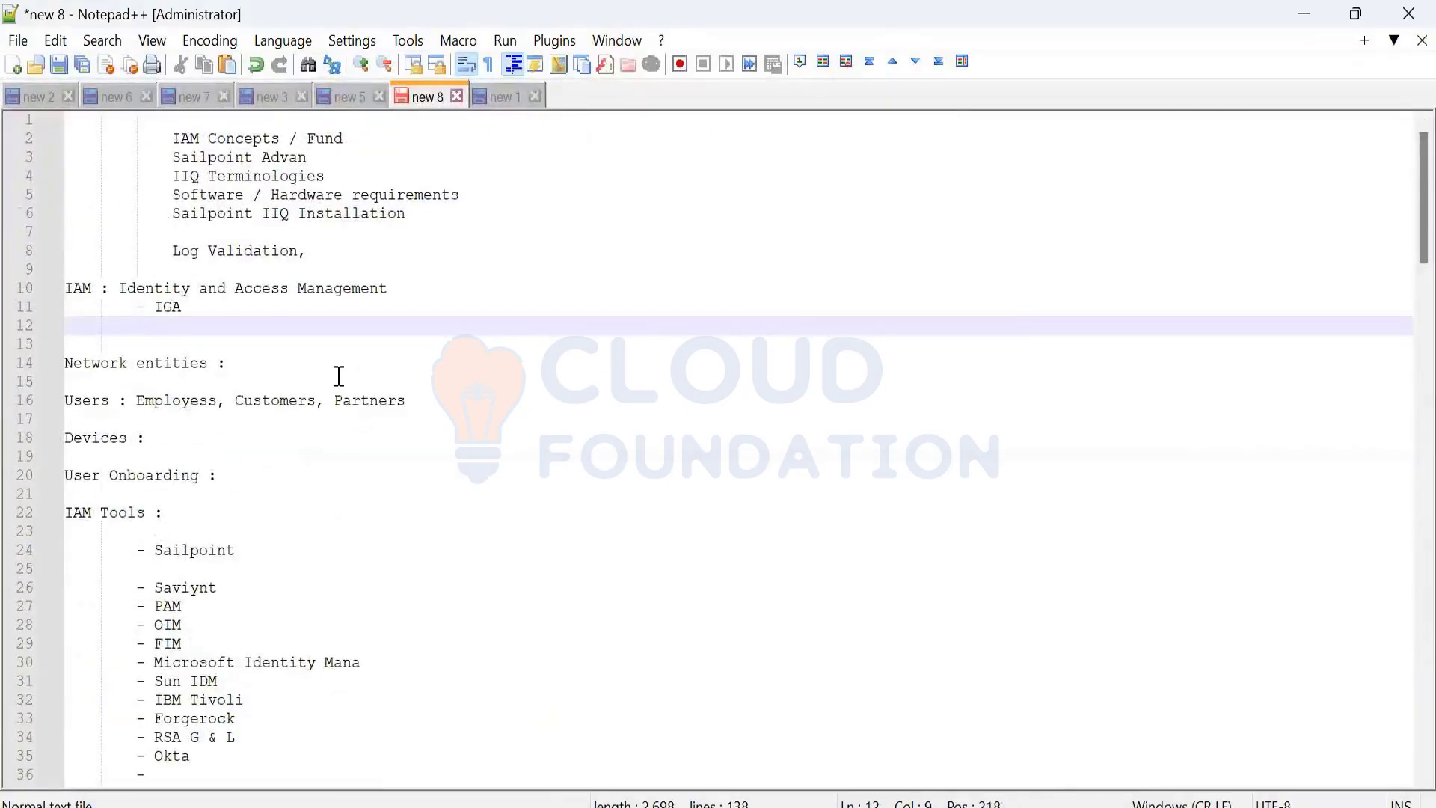
key(Return)
key(ctrl+v)
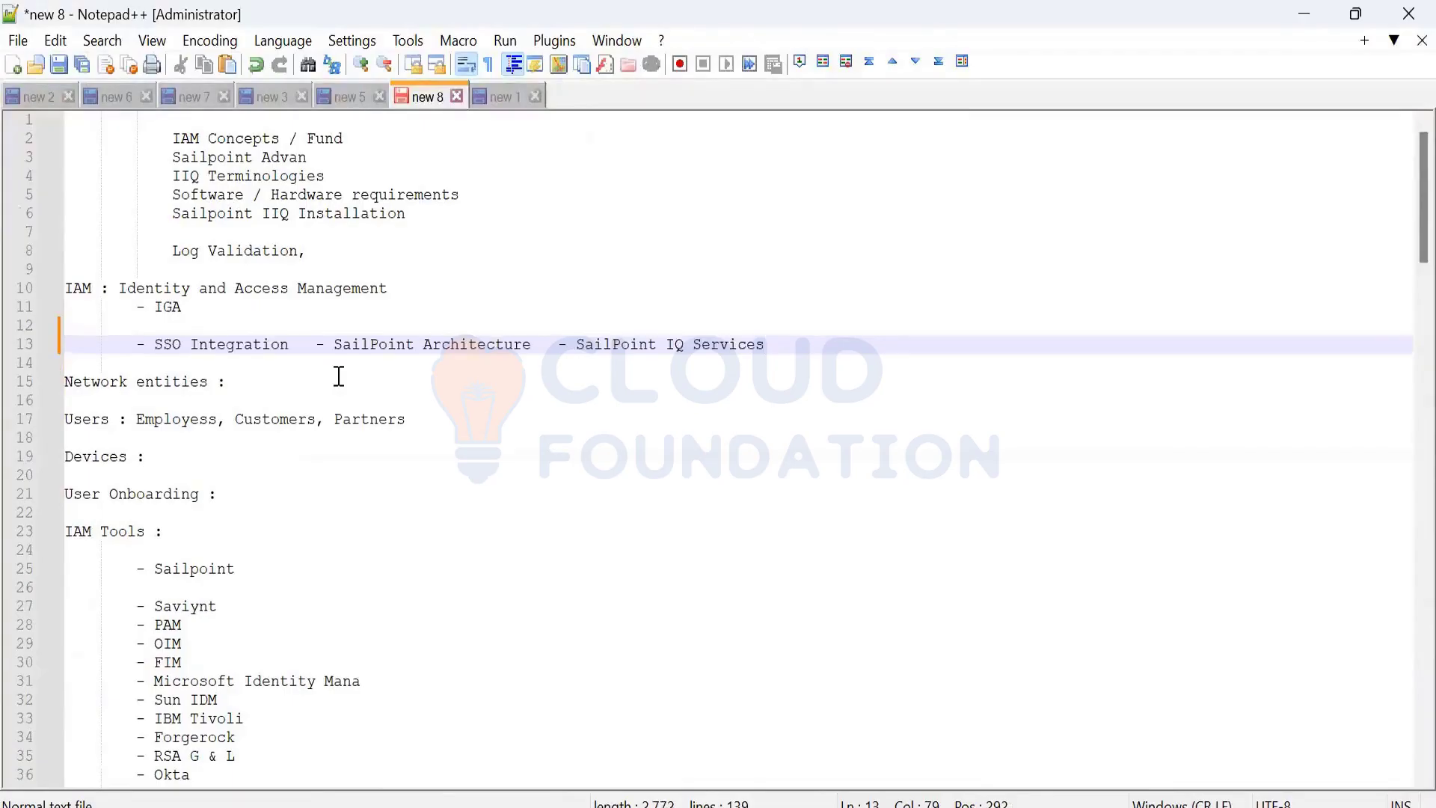
drag(770, 344, 577, 355)
key(Down)
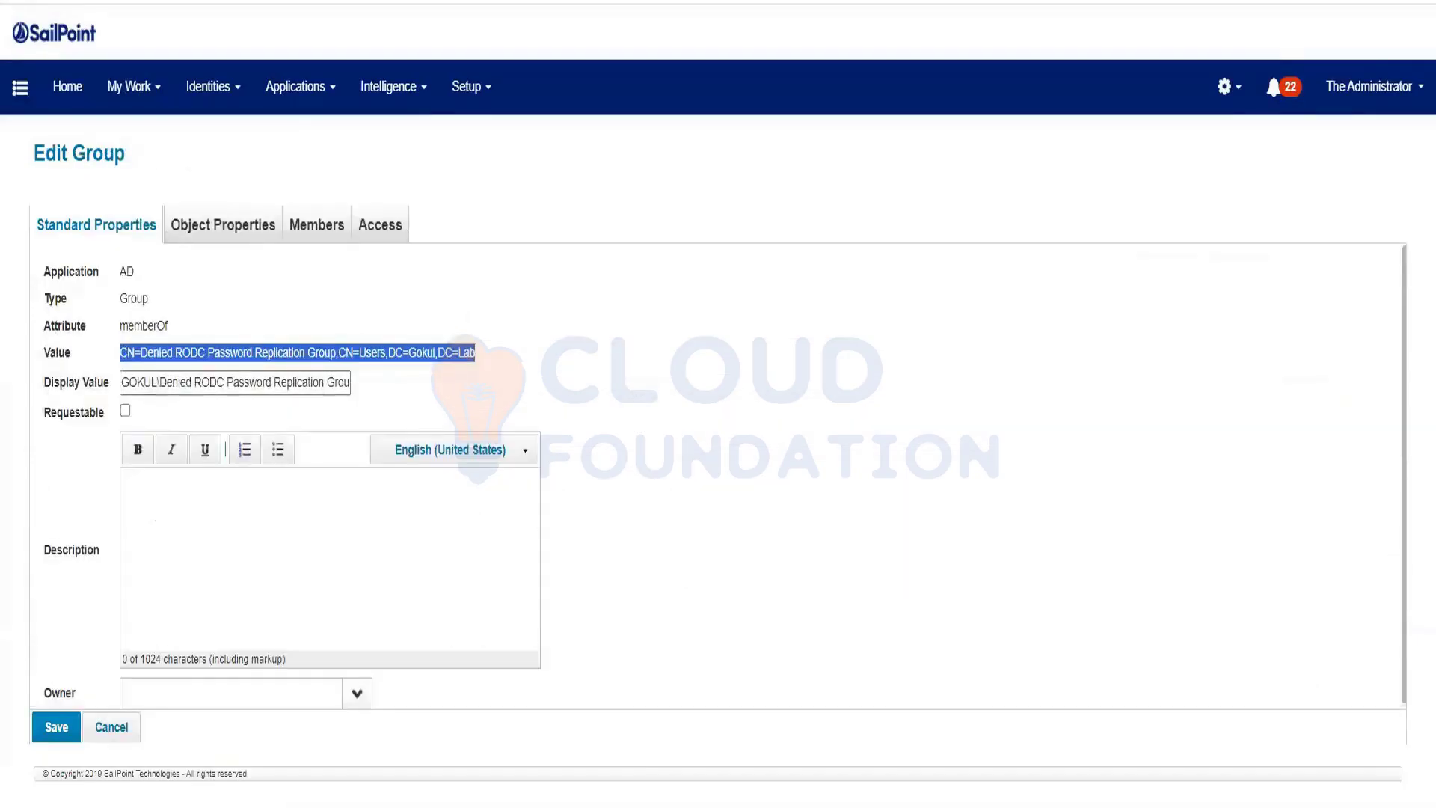
Trim the browser address back to localhost:8080/identityiq/
key(alt+Tab)
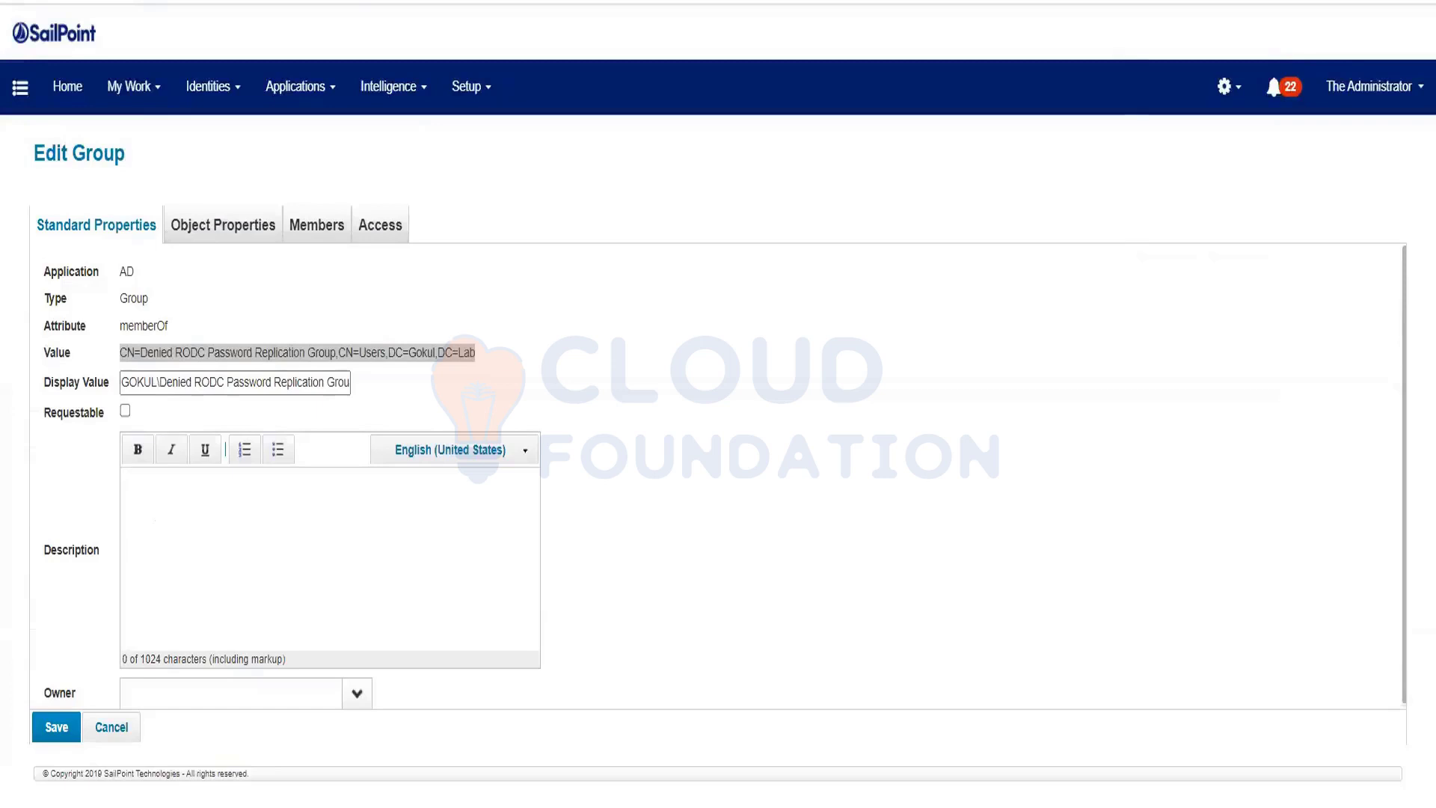
key(BackSpace)
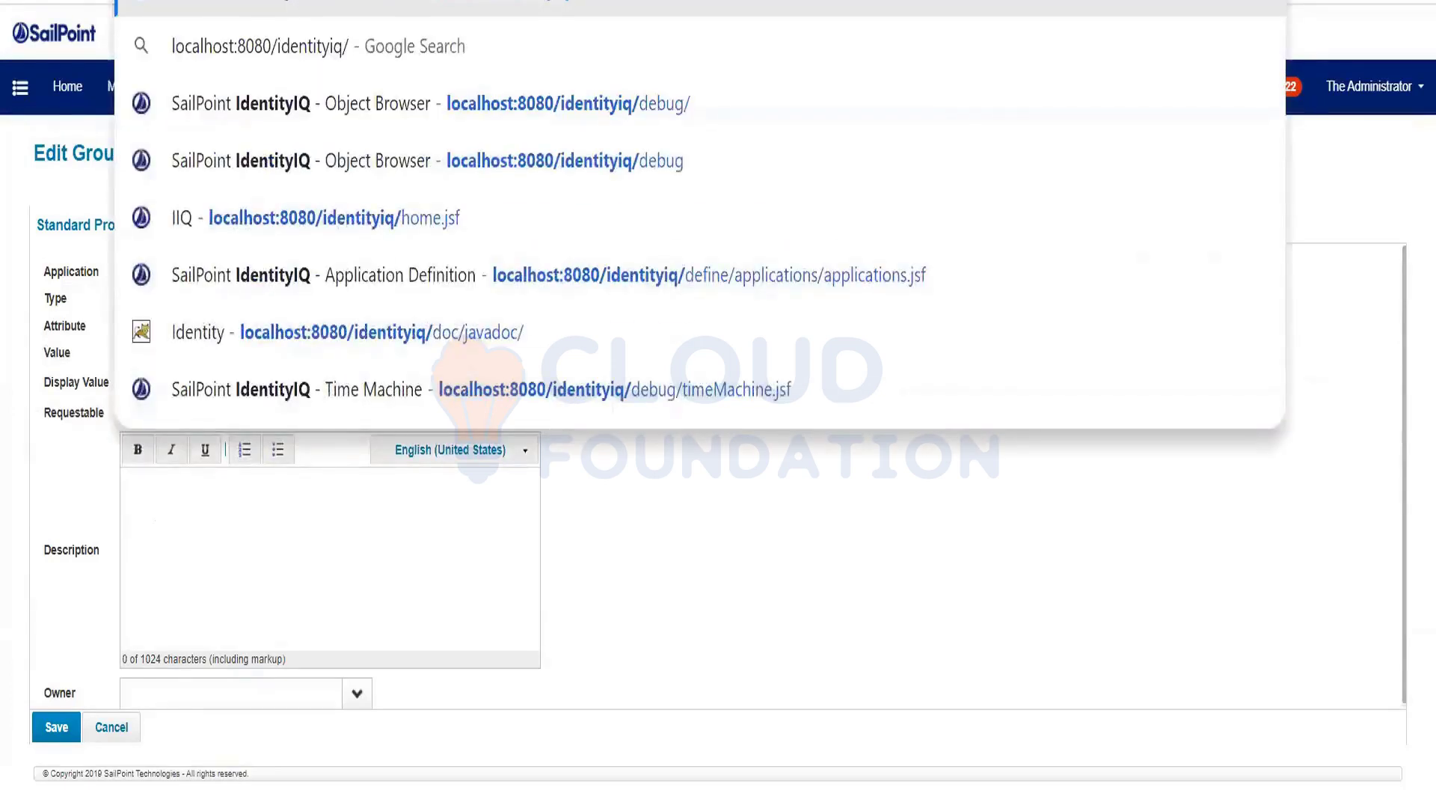
Load the IdentityIQ debug page and choose ManagedAttribute as the object type to browse
text(debug)
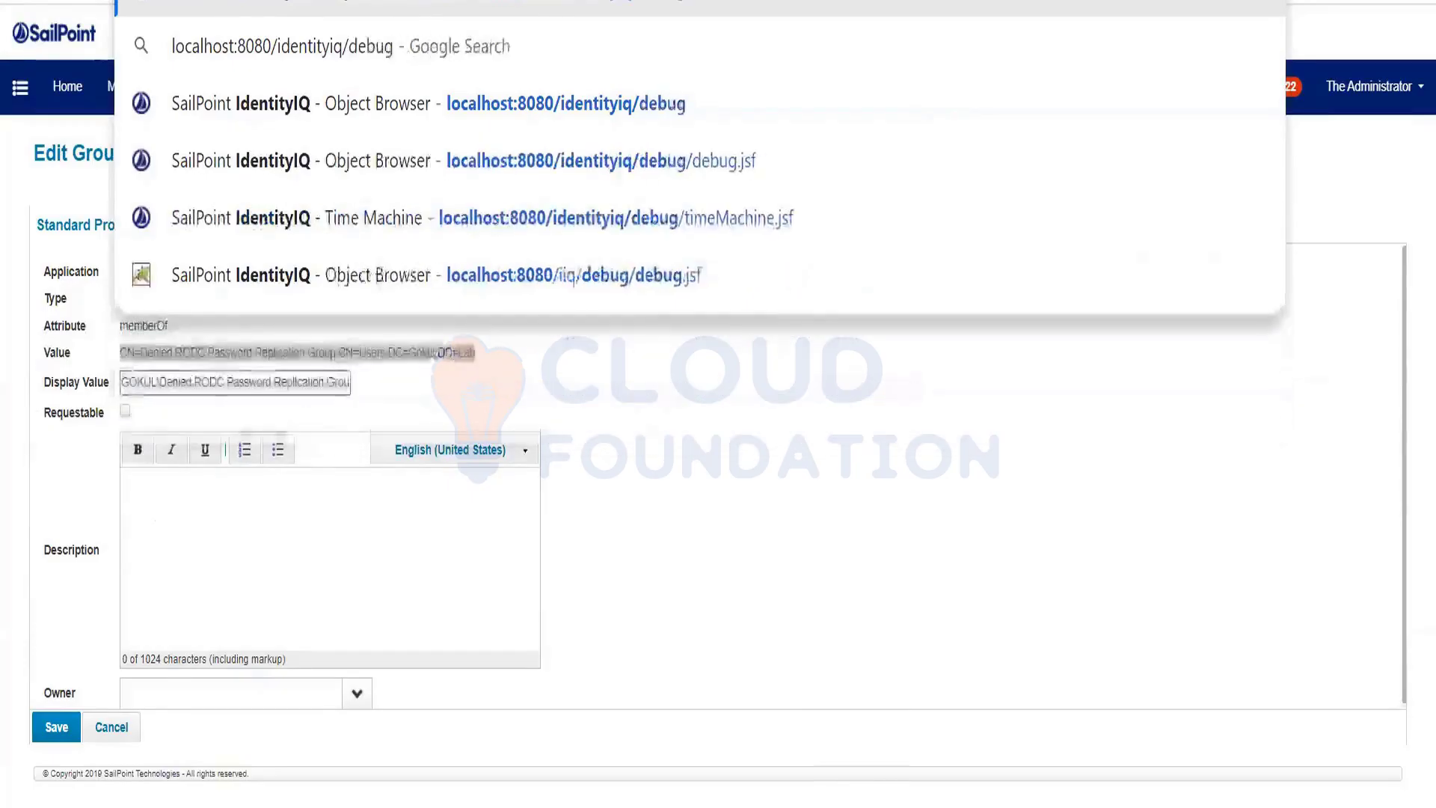
key(Return)
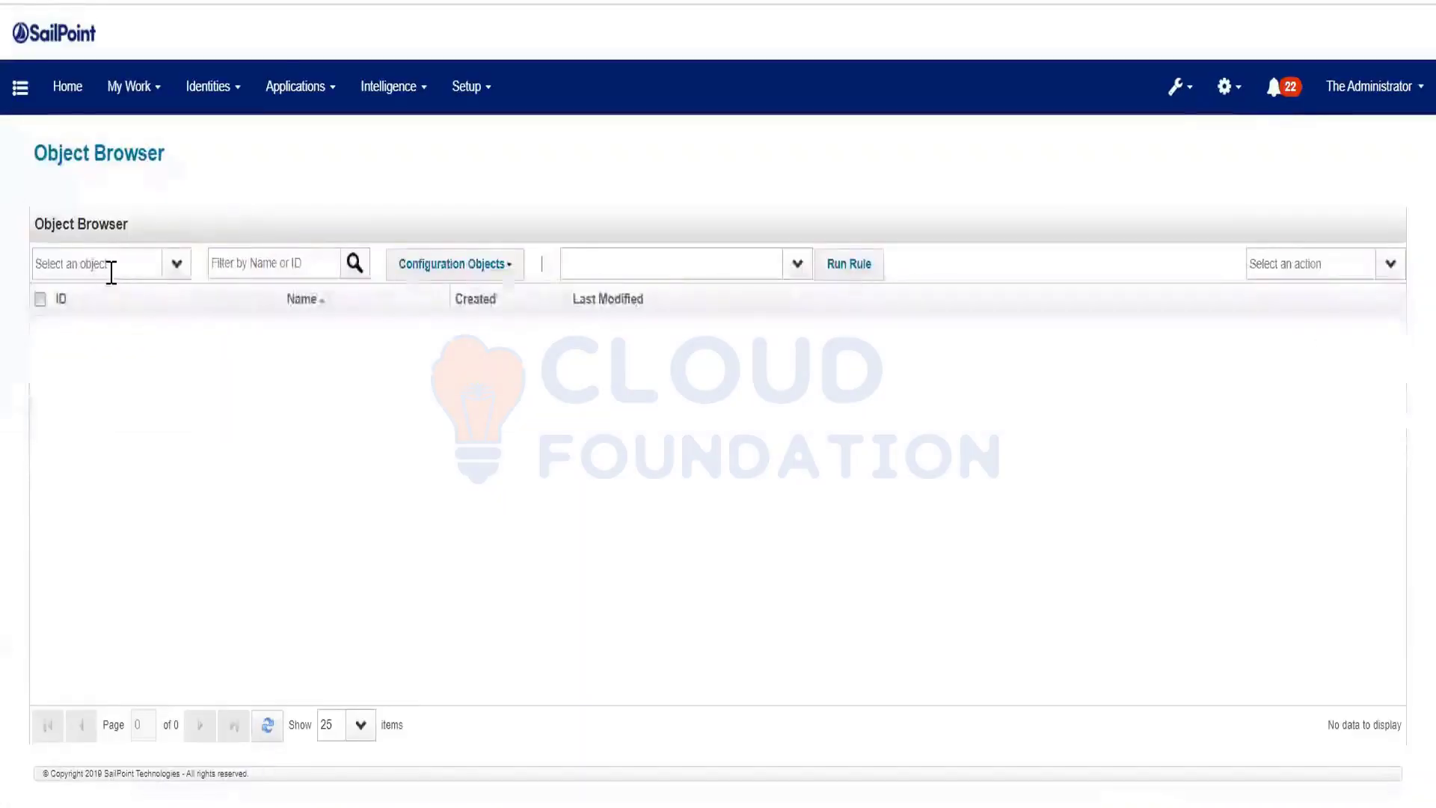
click(111, 272)
text(Ent)
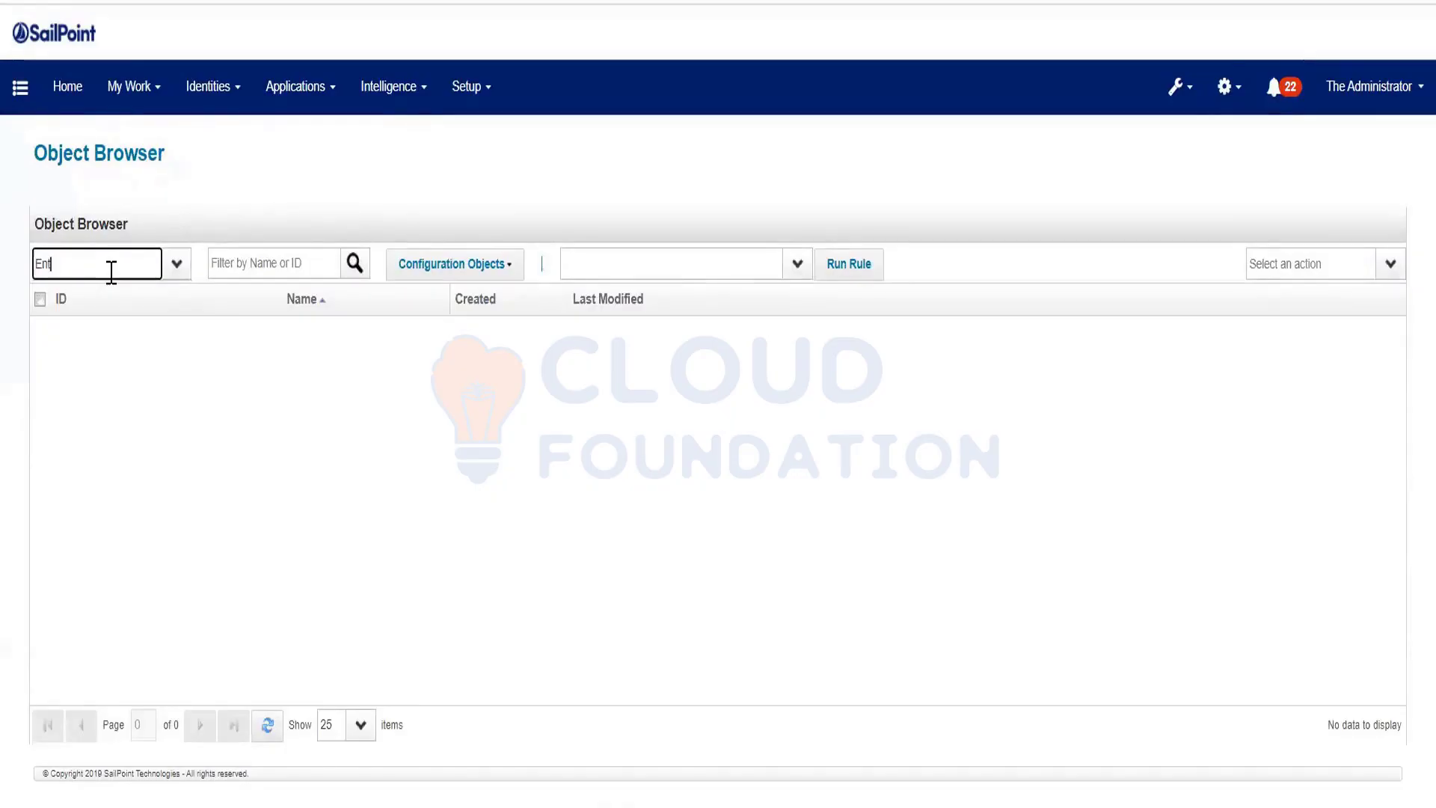
key(BackSpace)
key(BackSpace)
key(BackSpace)
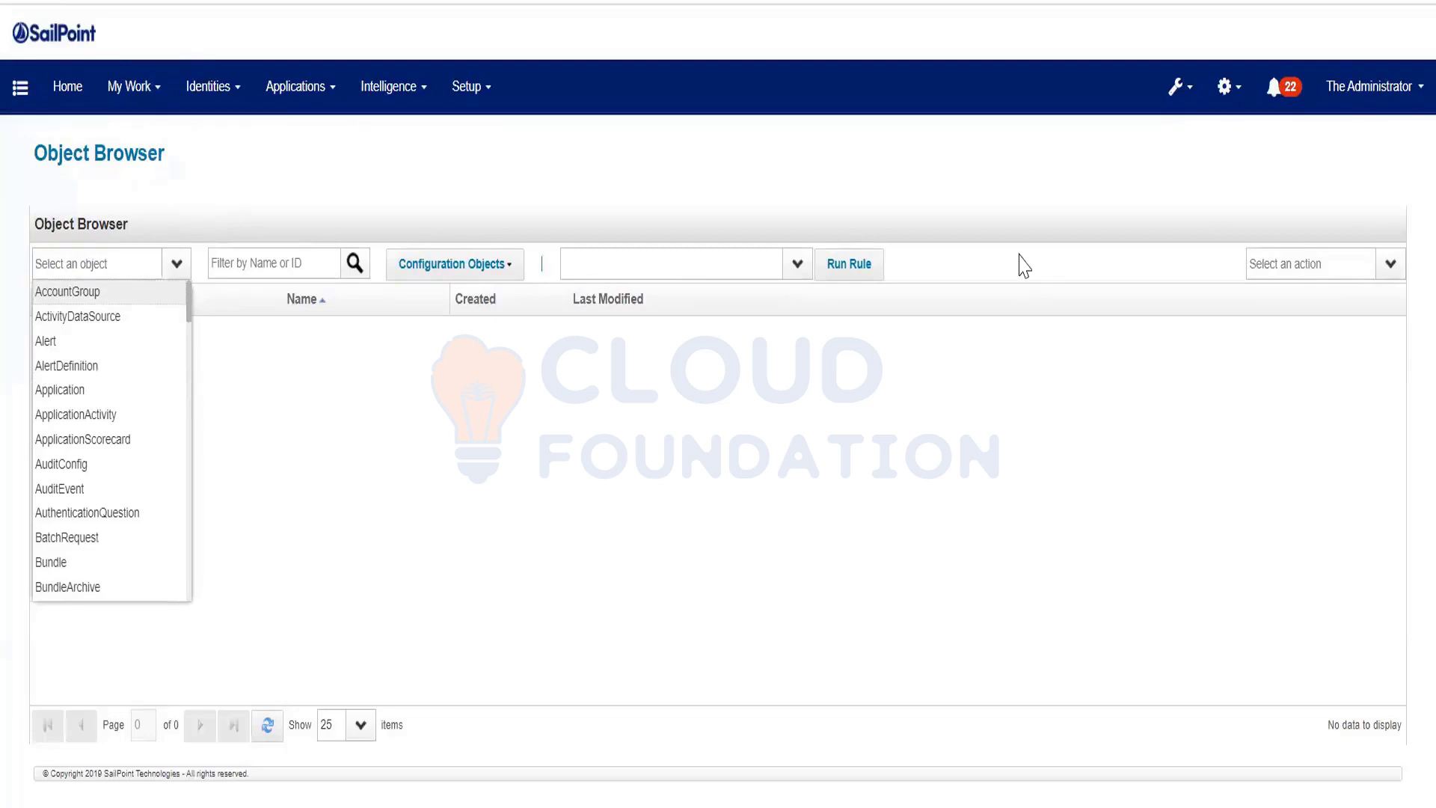
click(44, 263)
text(m)
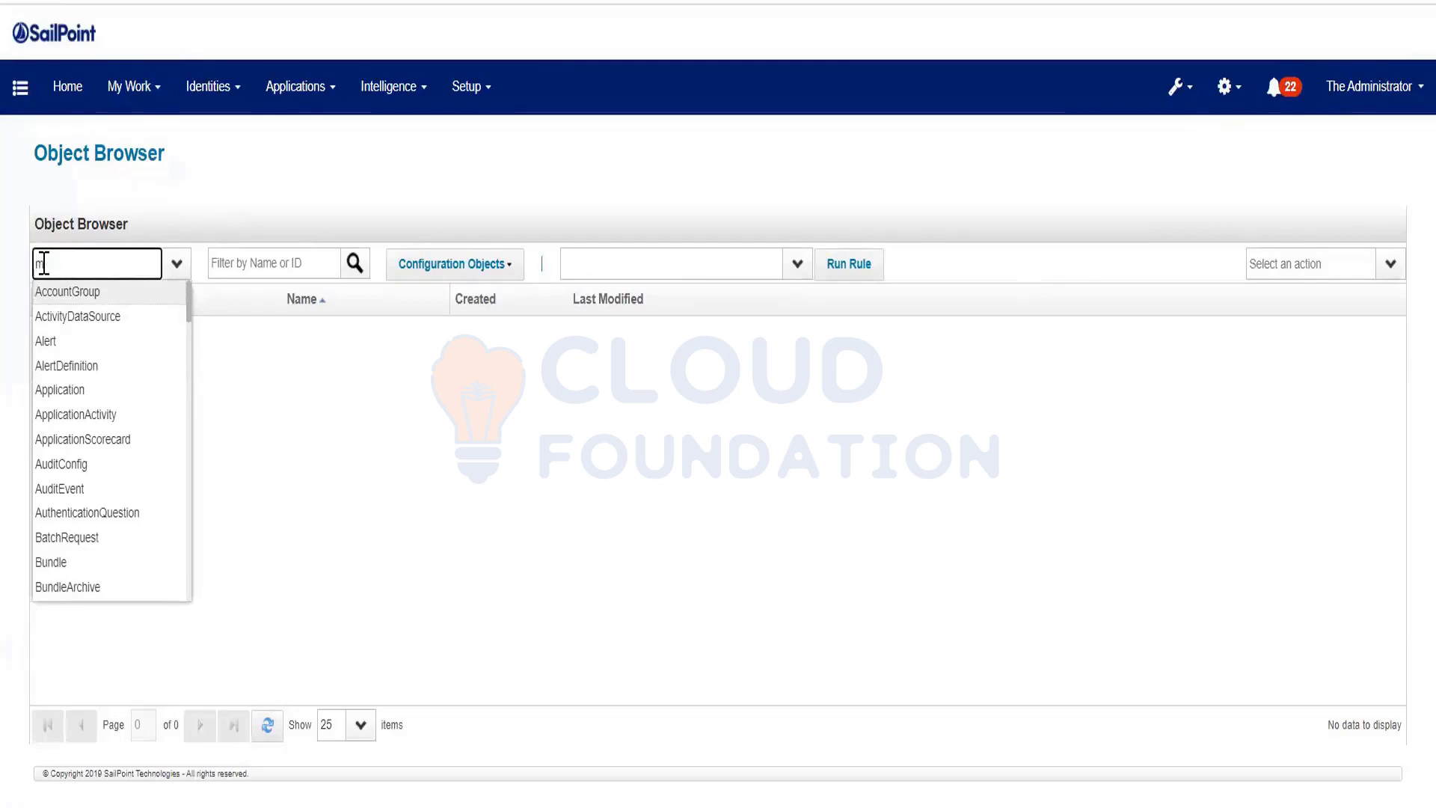
text(anna)
key(BackSpace)
key(BackSpace)
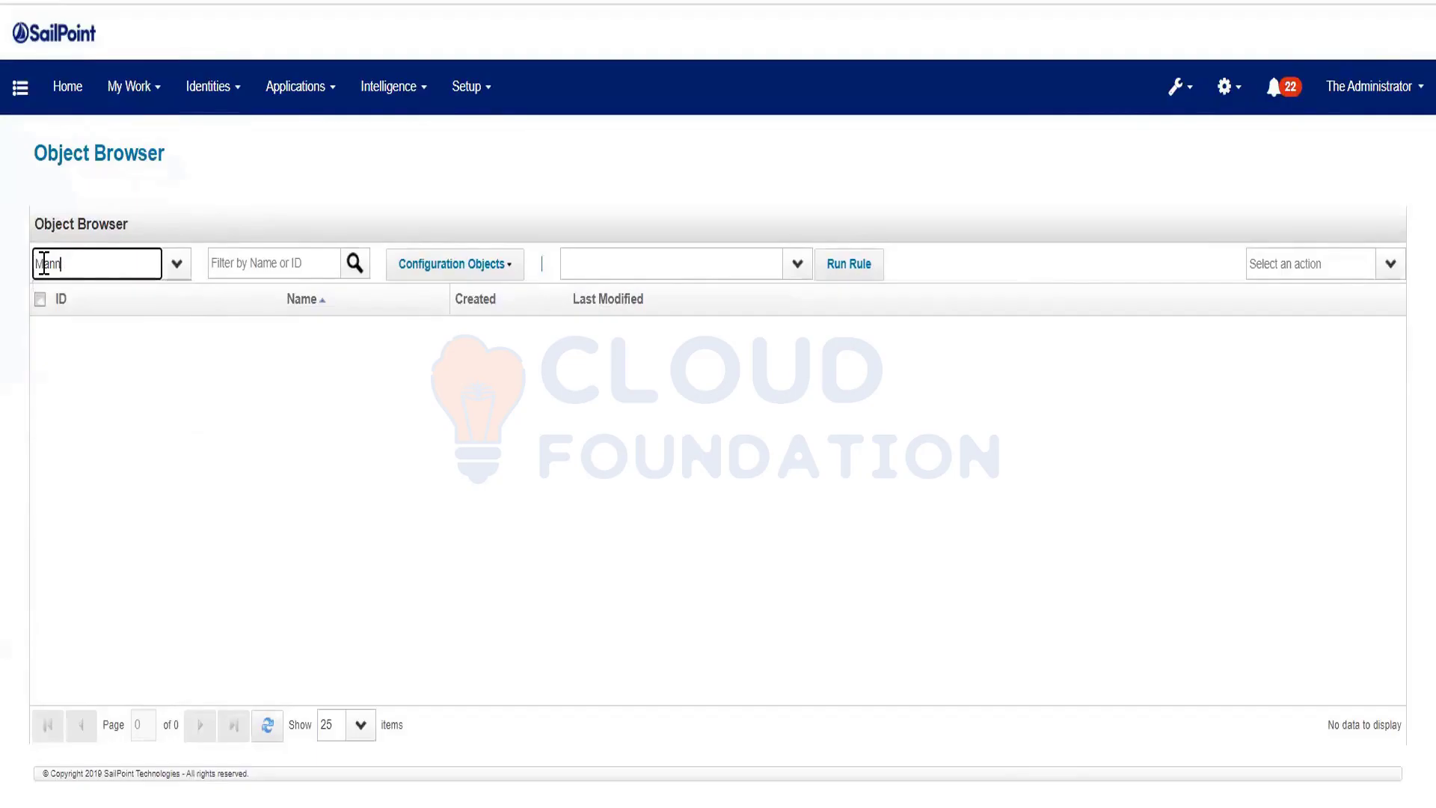
key(Tab)
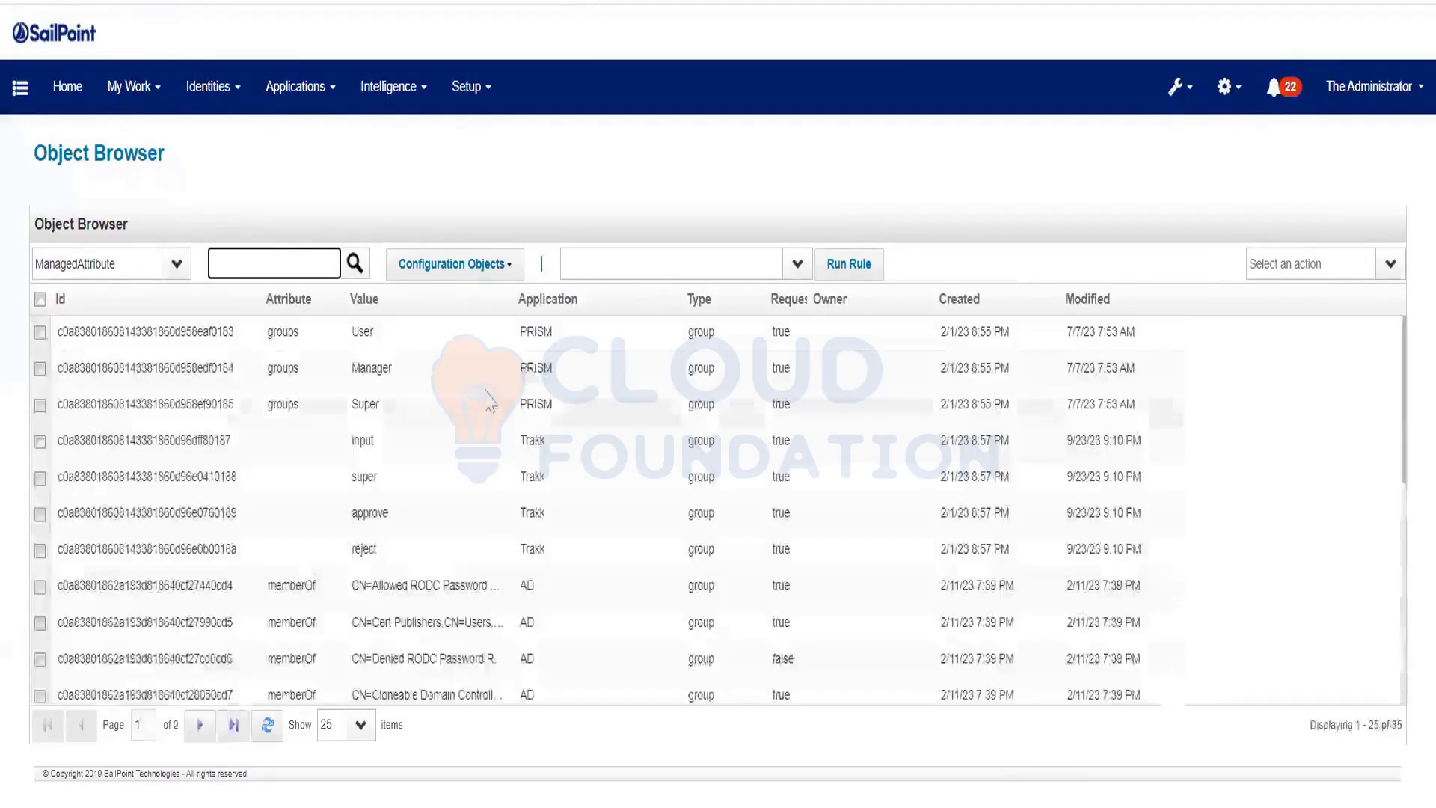
Sort by Created with newest first and open the Read Test Purp entitlement
click(965, 301)
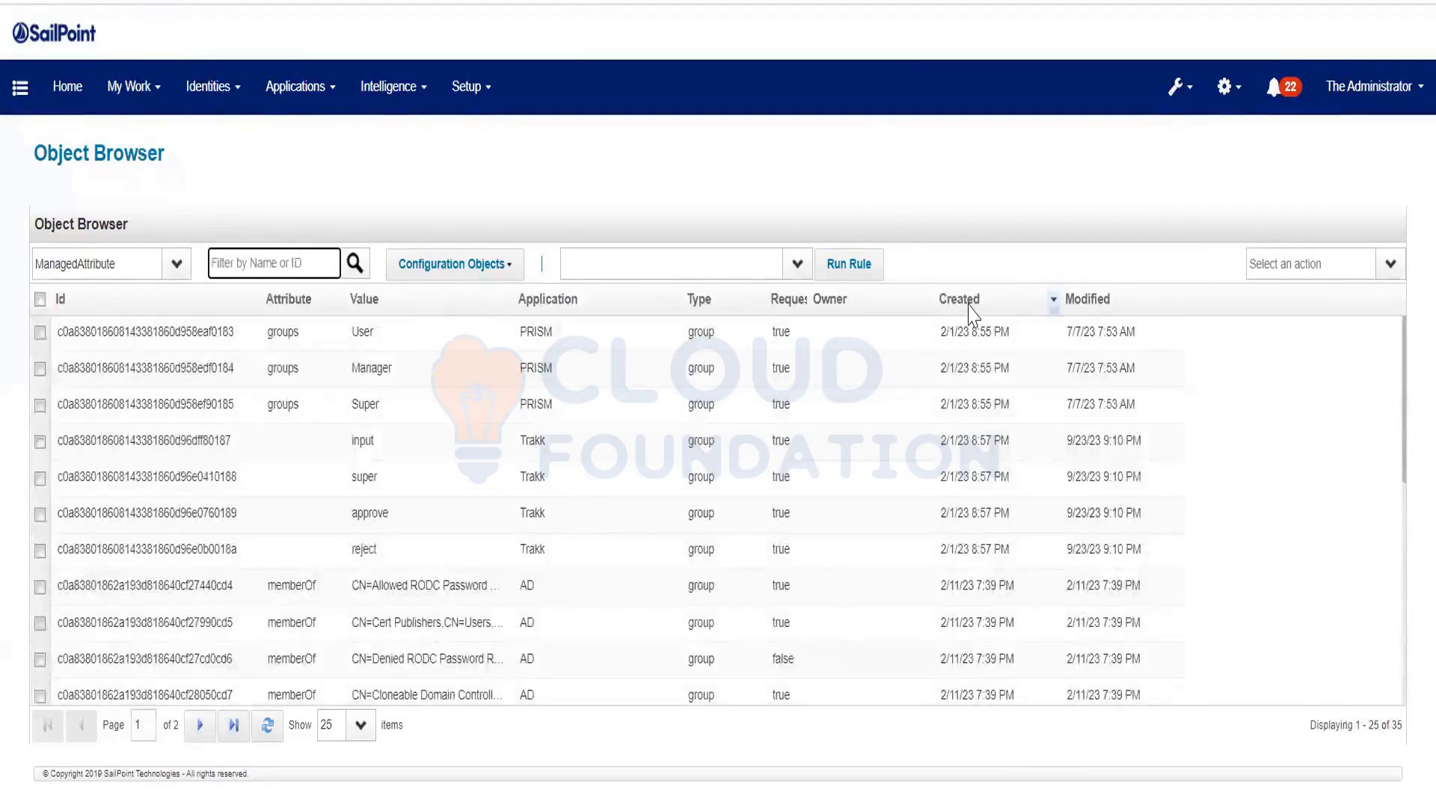
click(970, 303)
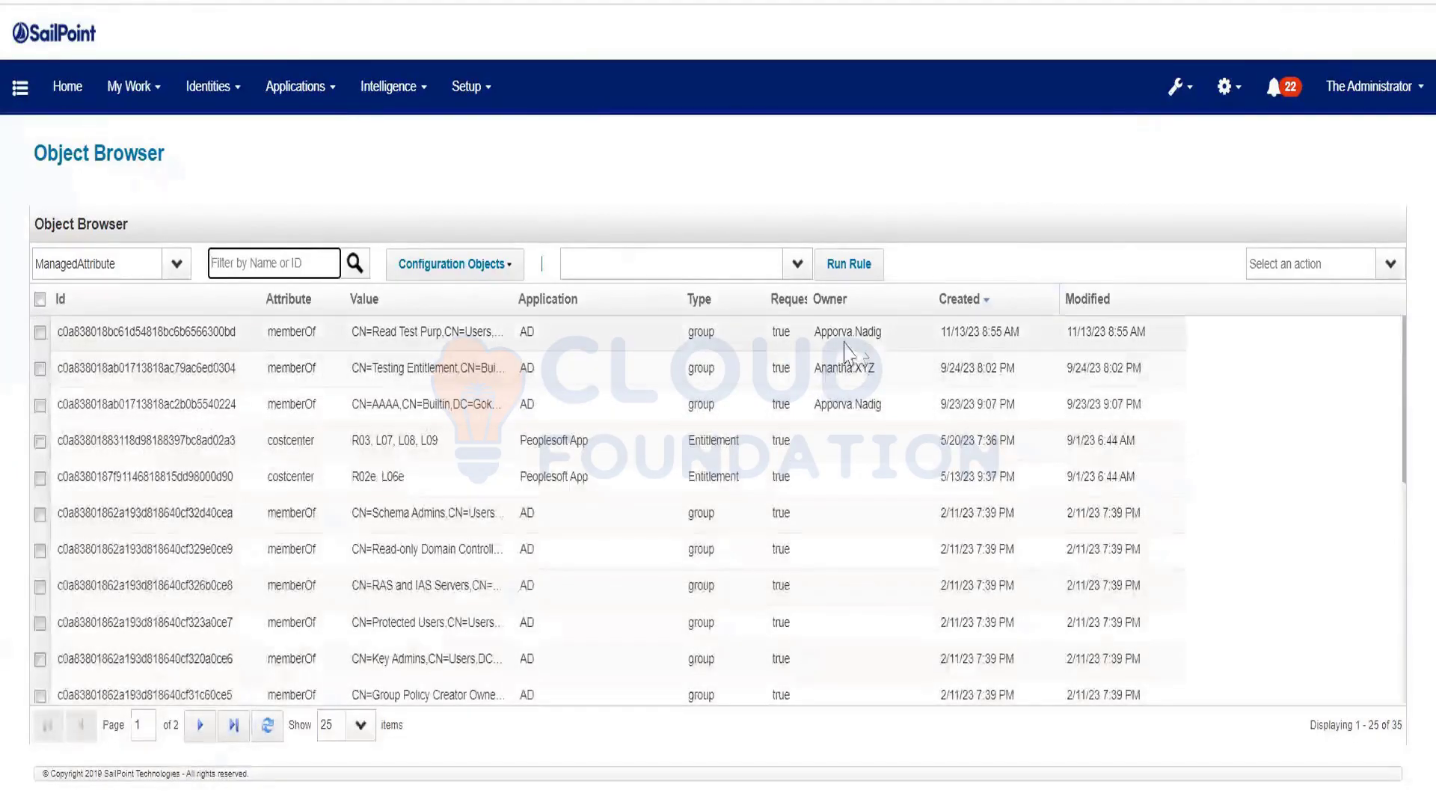
click(447, 342)
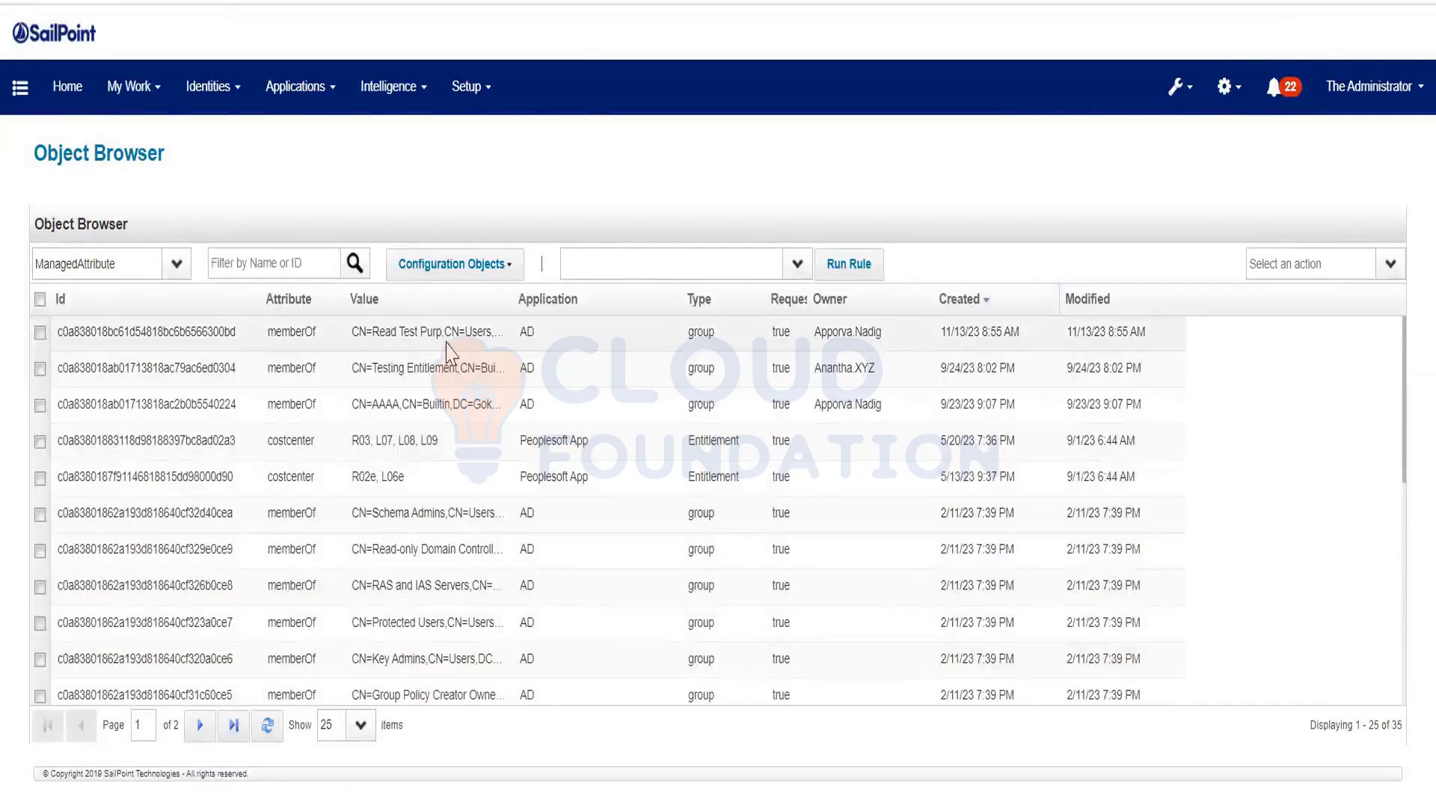
click(243, 449)
Trace the Read Test Purp XML's ManagedAttribute, ApplicationRef, attributes Map and Owner sections, then close it
drag(243, 449, 72, 106)
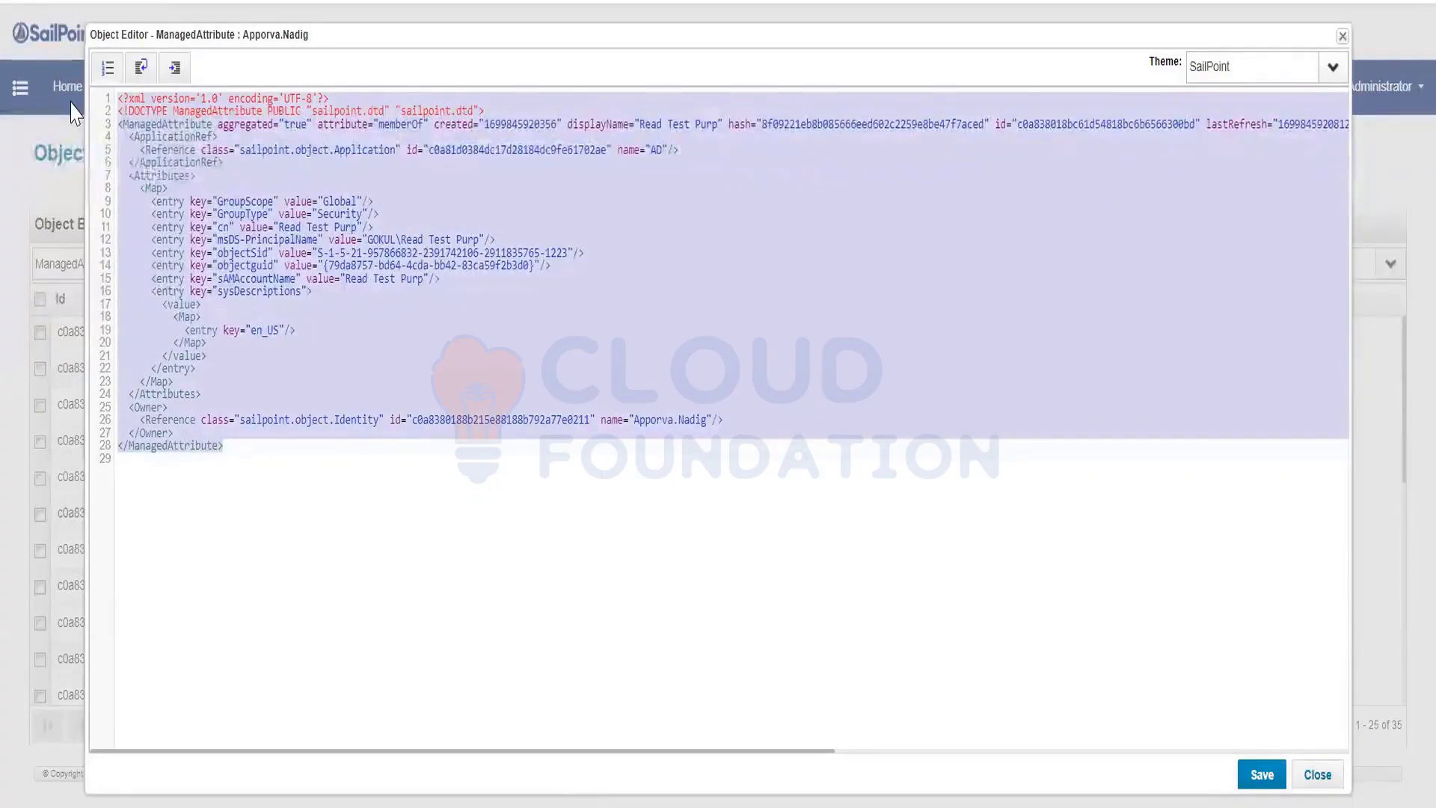
click(352, 328)
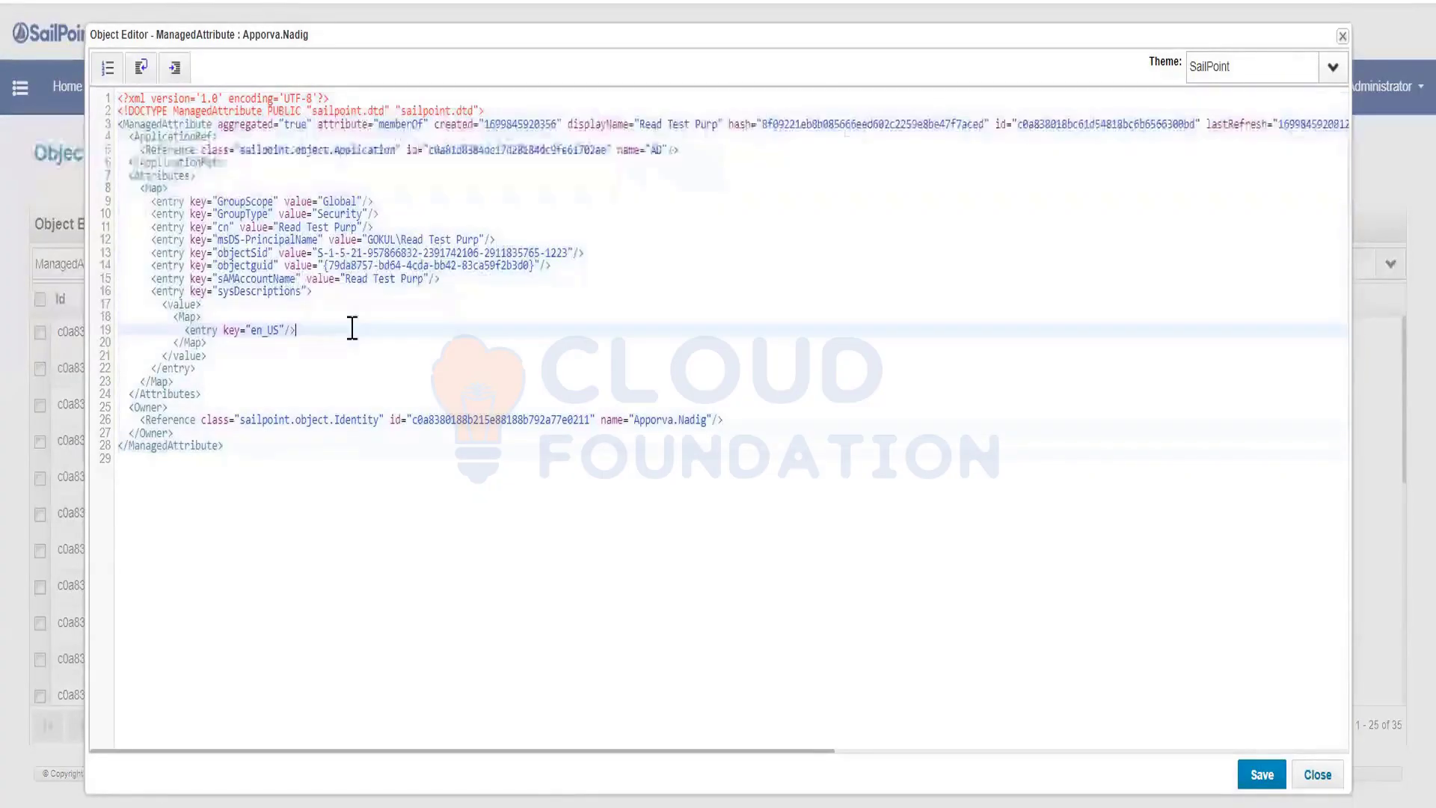
drag(429, 126, 57, 38)
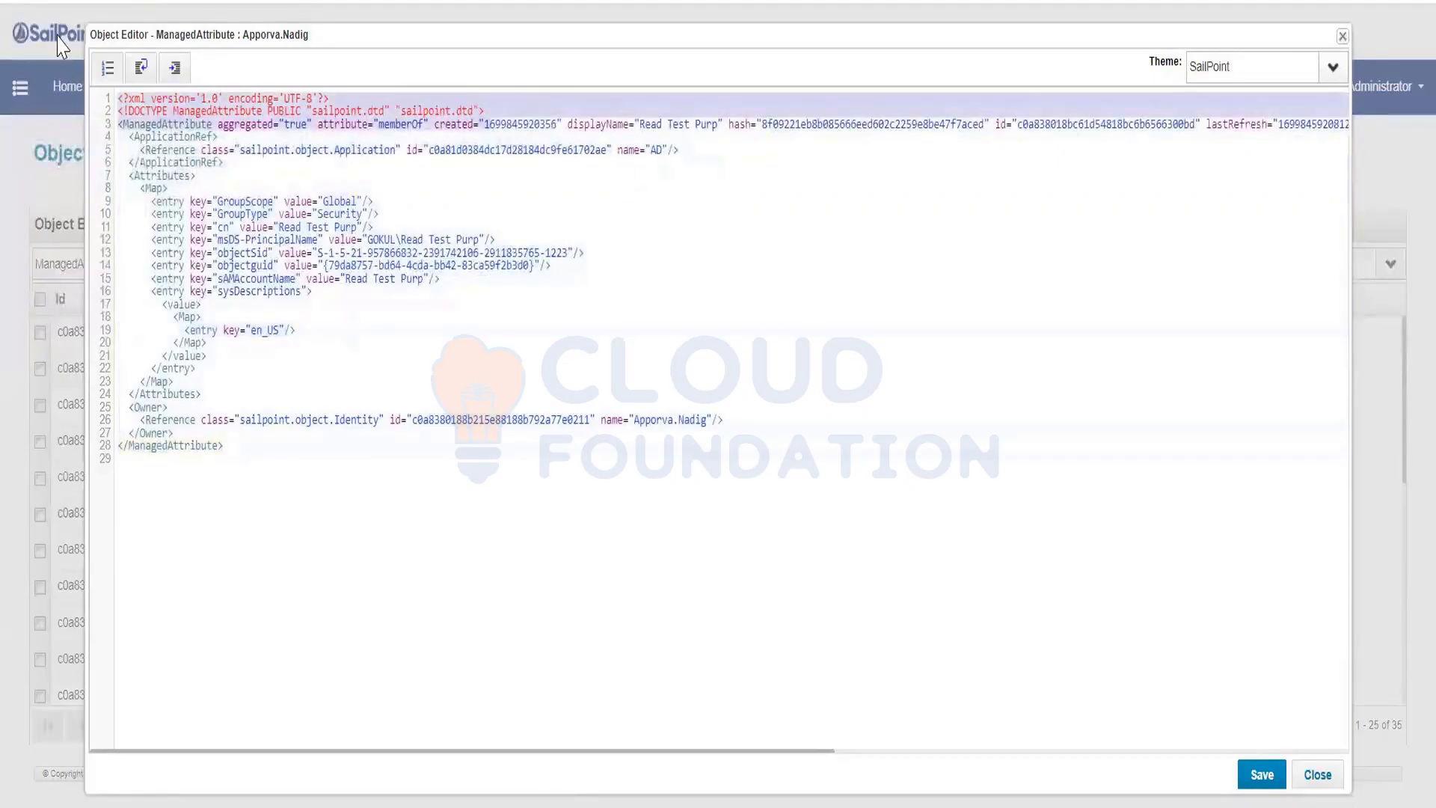
click(191, 126)
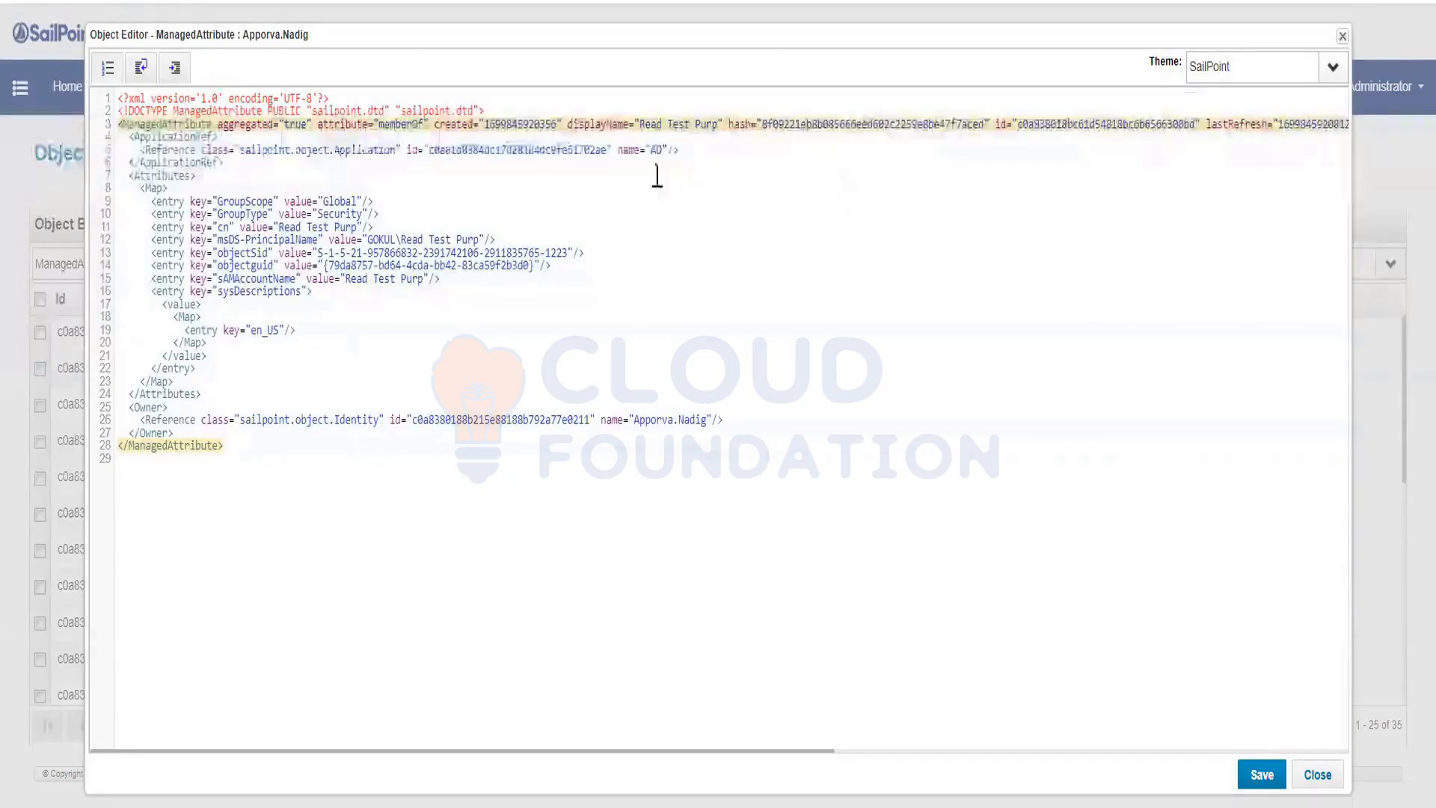
click(148, 137)
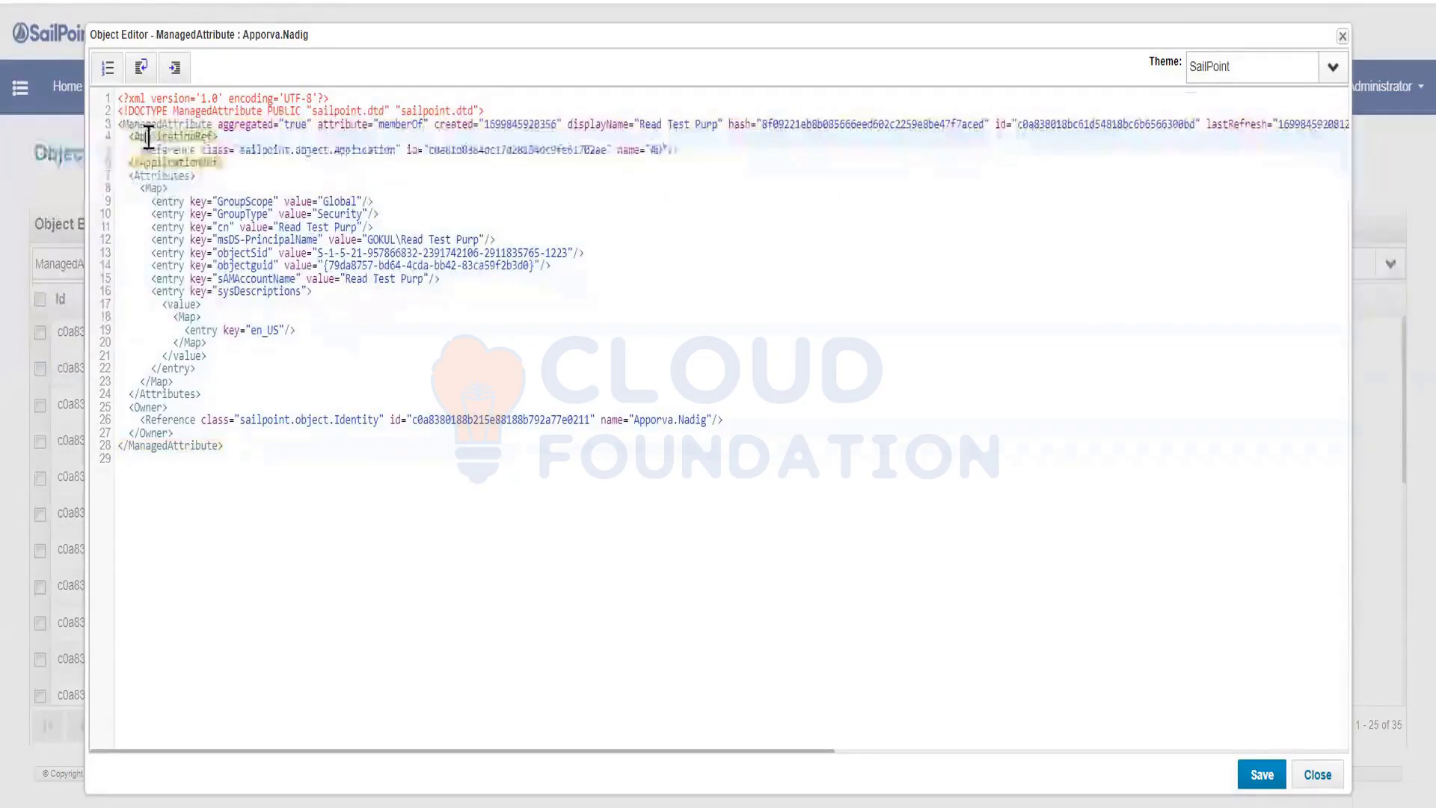
click(157, 189)
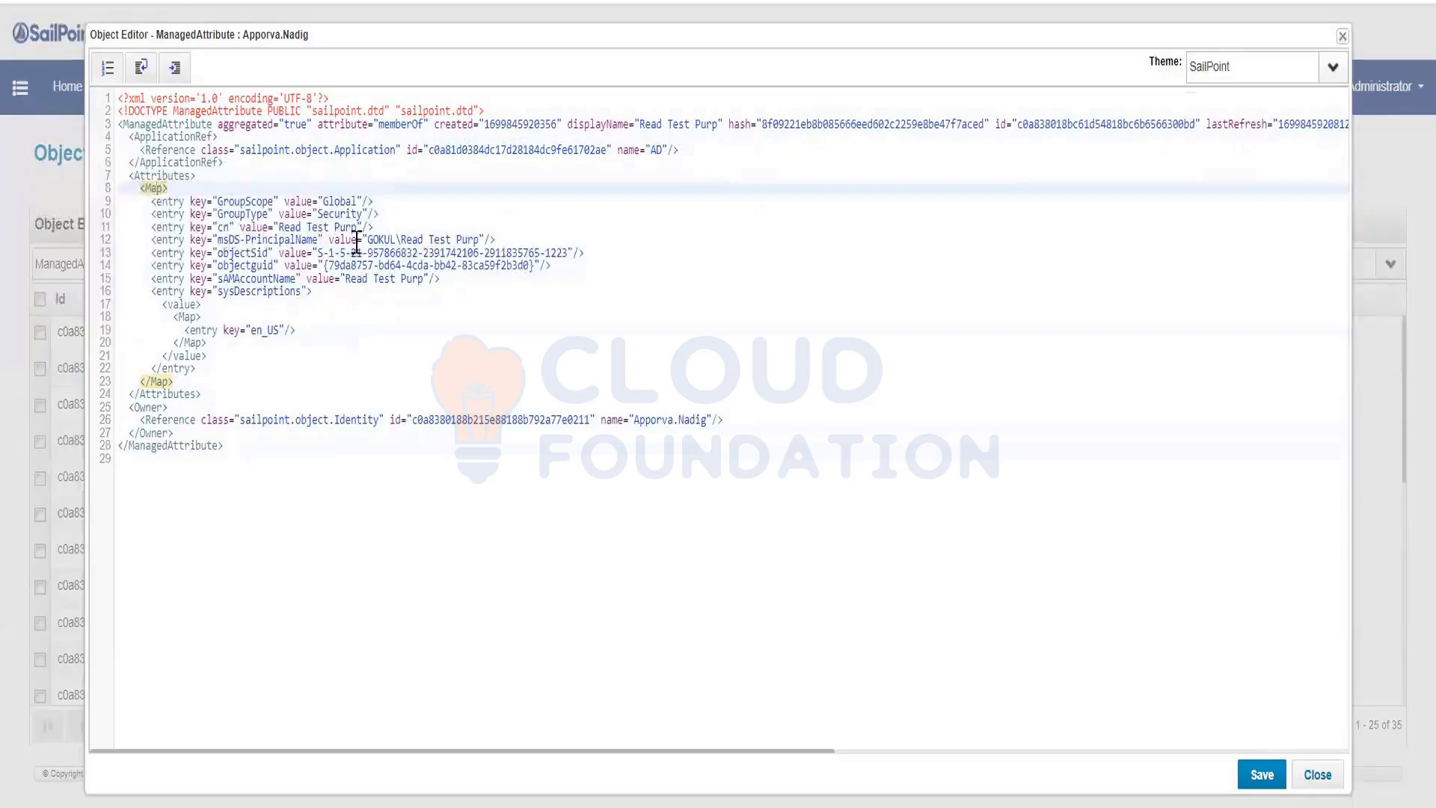
click(157, 421)
click(147, 409)
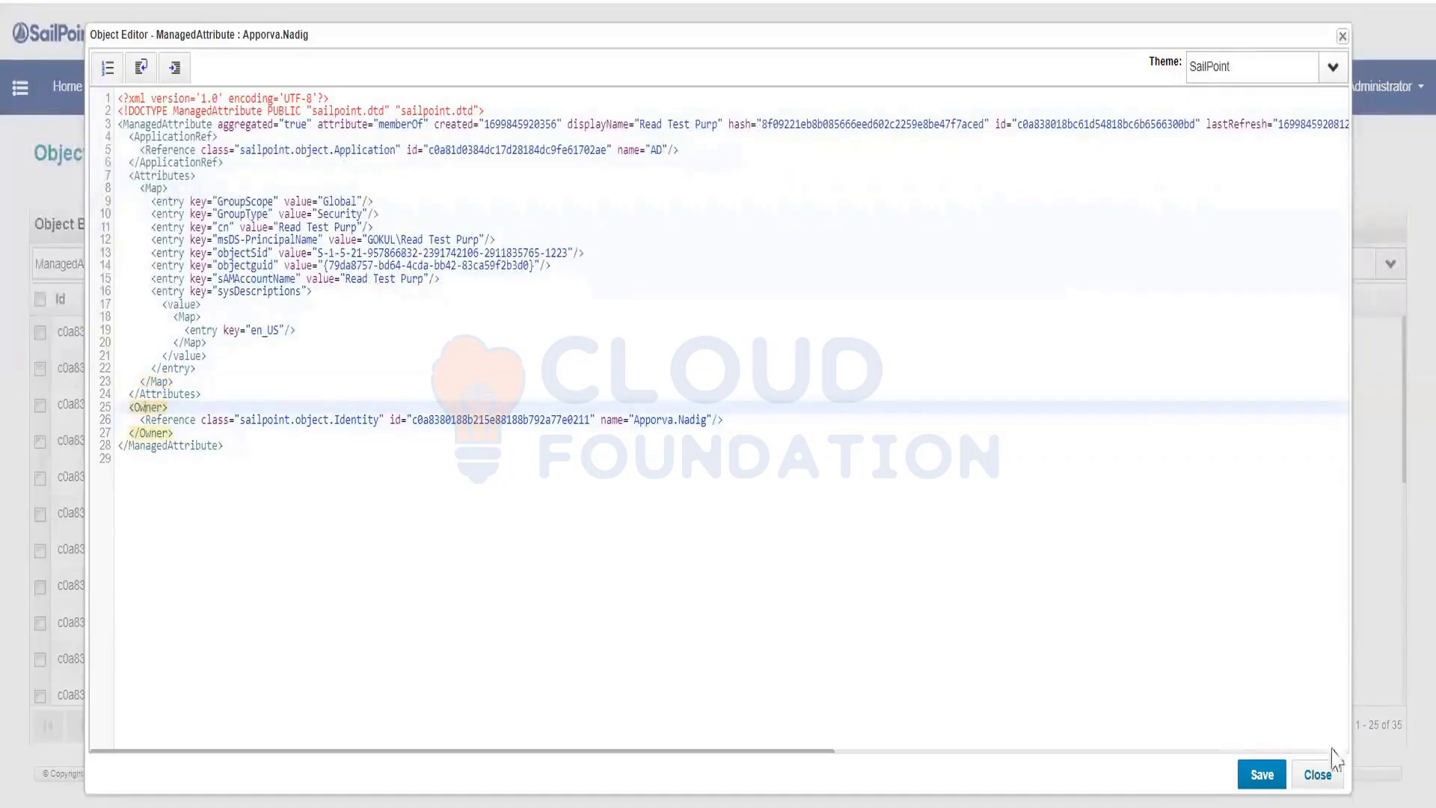
click(1318, 775)
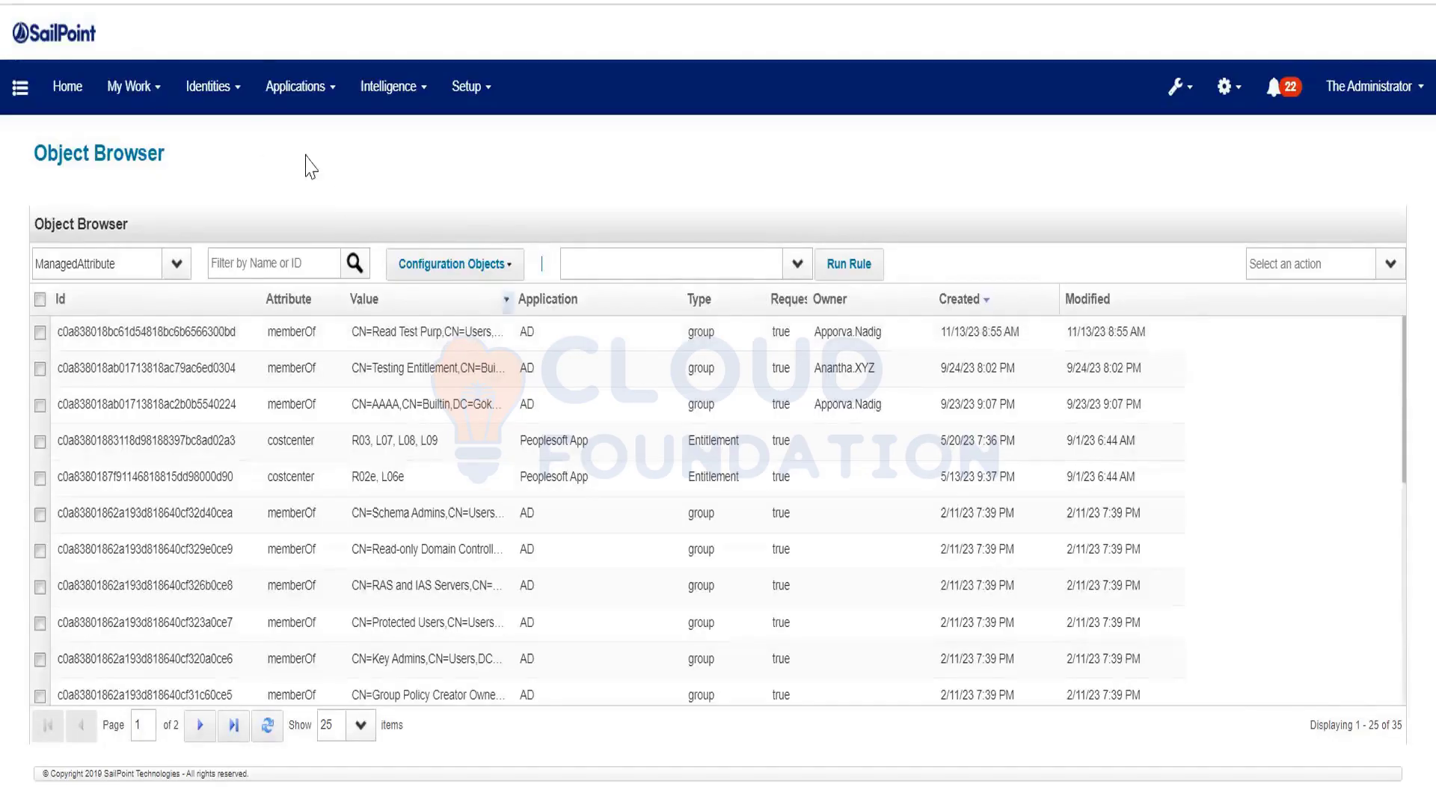
Go to Application Definition from the Applications menu
click(222, 112)
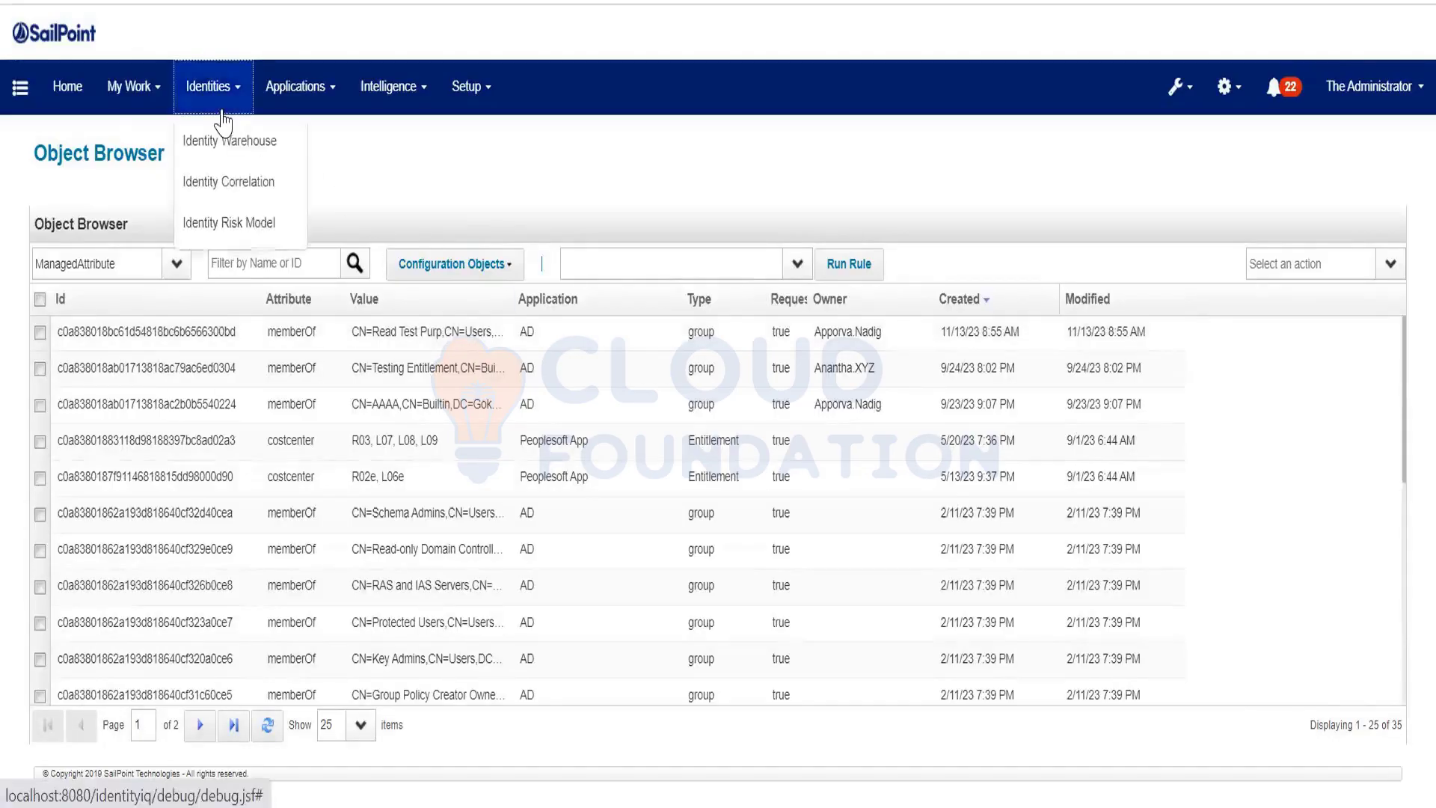
click(297, 93)
click(330, 139)
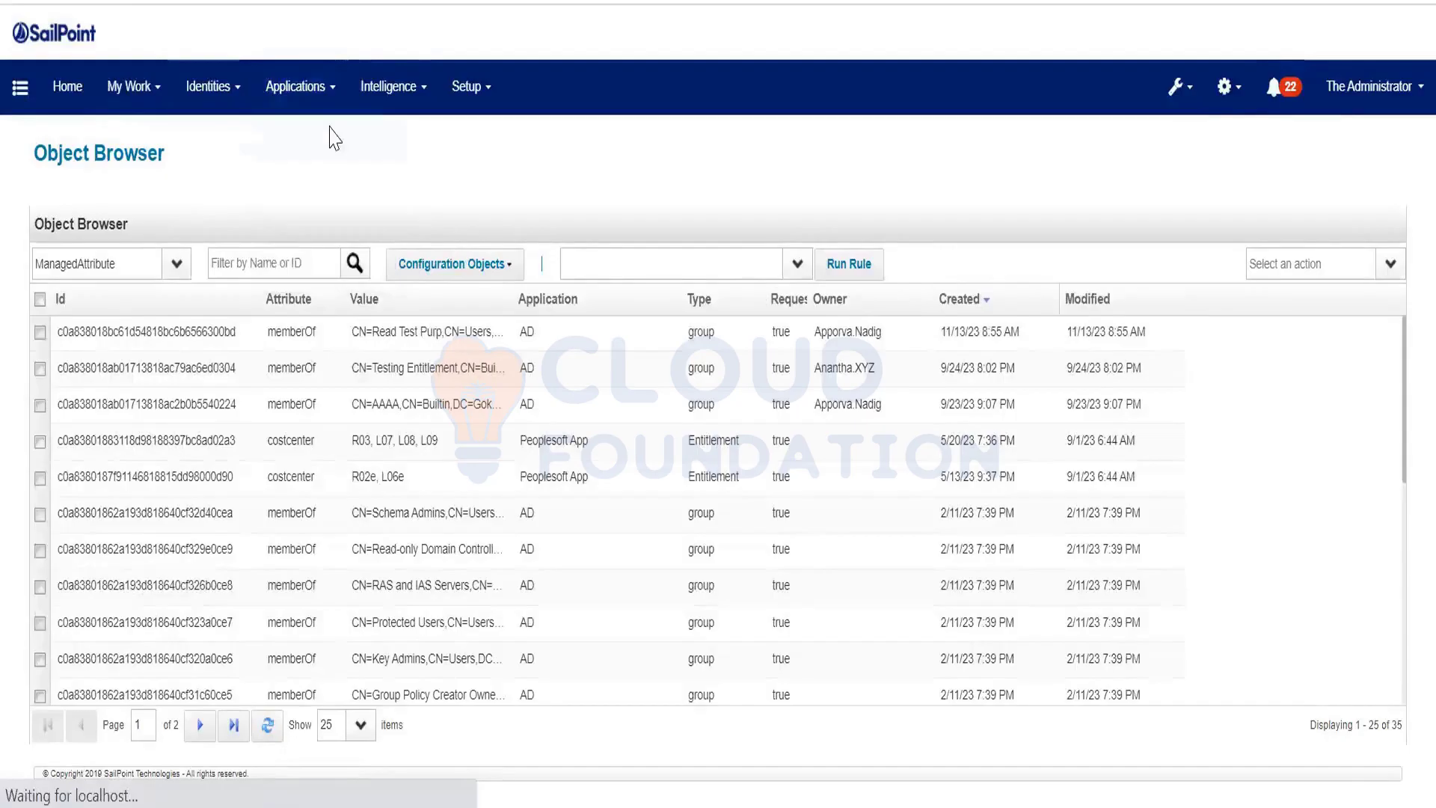